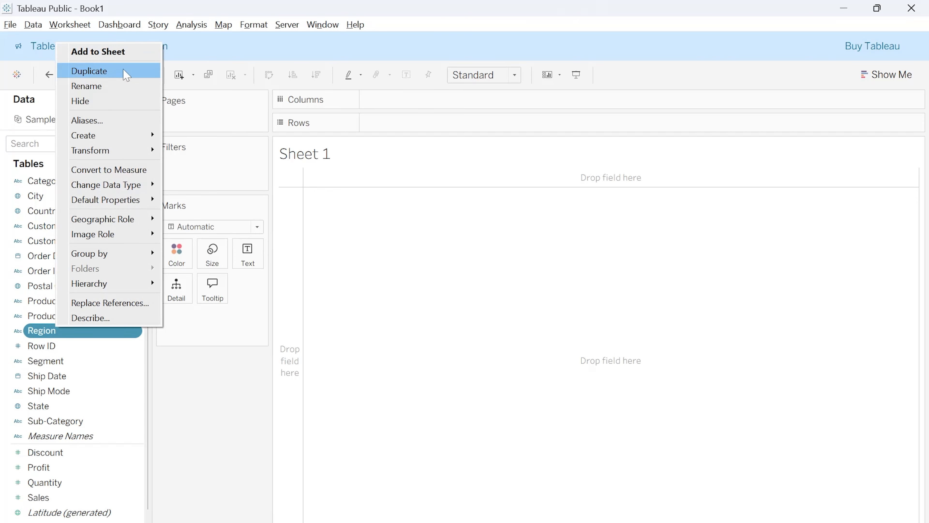
{"action": "mouse_move", "coordinate": [123, 138]}
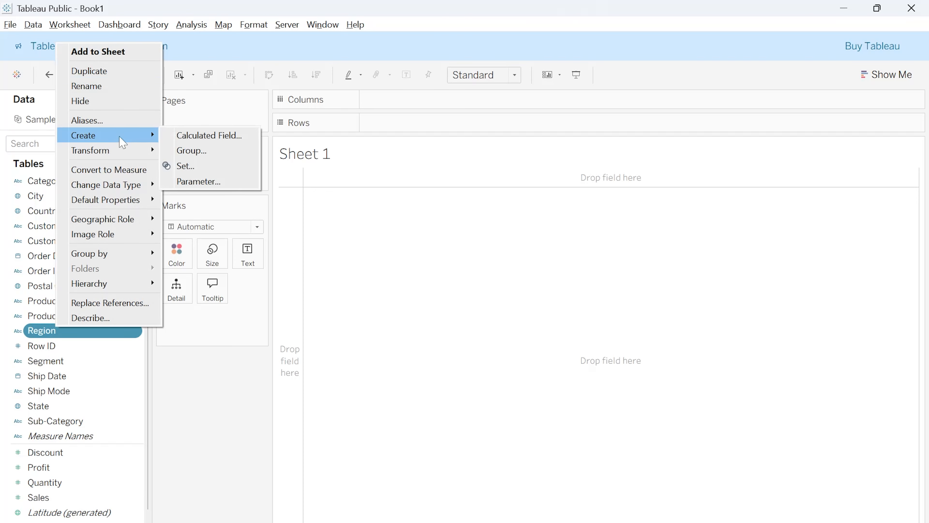
{"action": "left_click", "coordinate": [238, 142]}
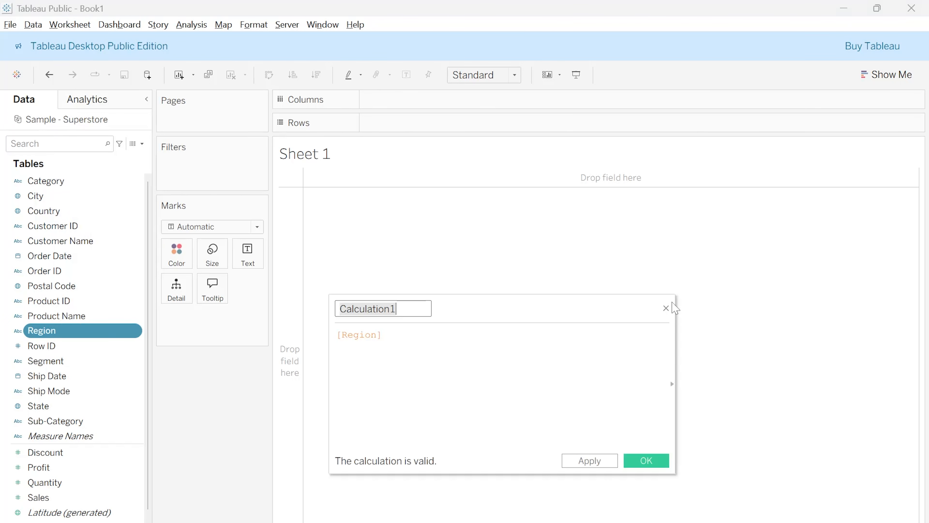
{"action": "left_click", "coordinate": [666, 309]}
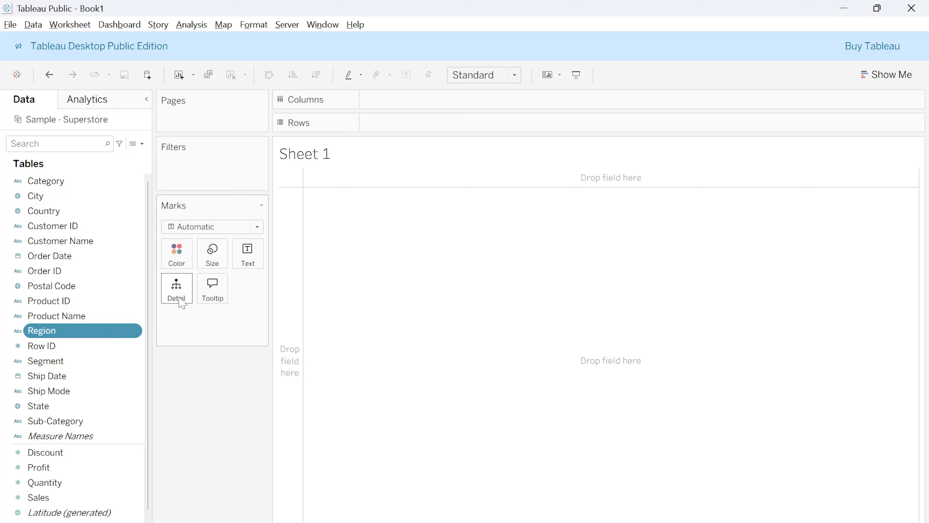
Create a parameter from the Region field and name it Sales Threshold
{"action": "right_click", "coordinate": [94, 338]}
{"action": "mouse_move", "coordinate": [125, 144]}
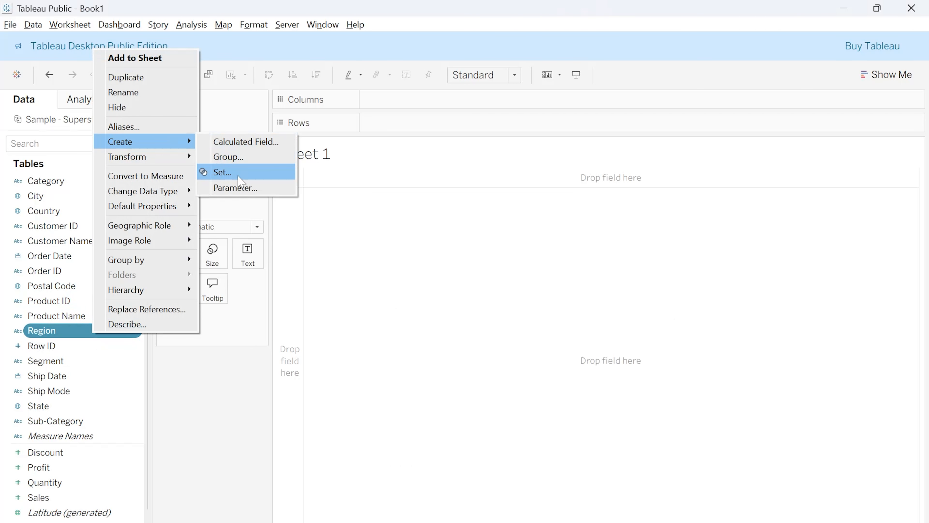
{"action": "left_click", "coordinate": [284, 218]}
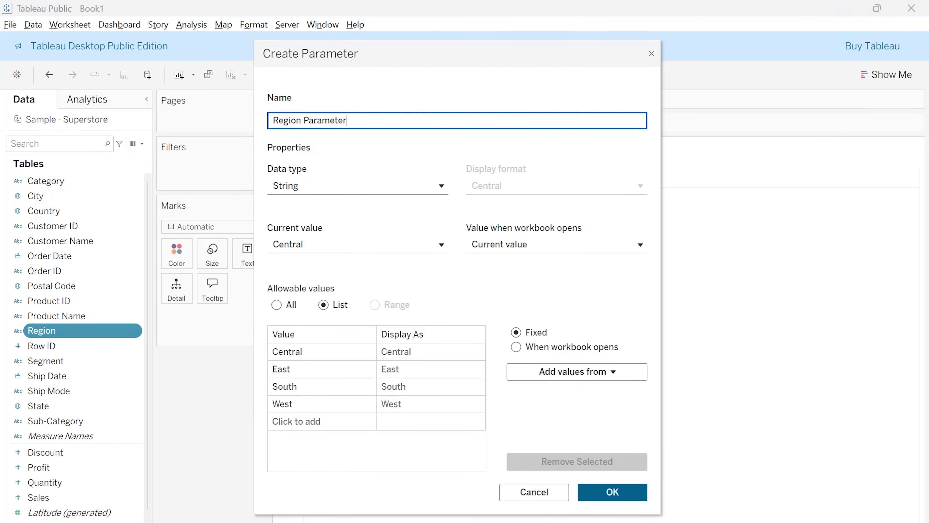
{"action": "key", "text": "ctrl+shift+Left"}
{"action": "key", "text": "ctrl+shift+Left"}
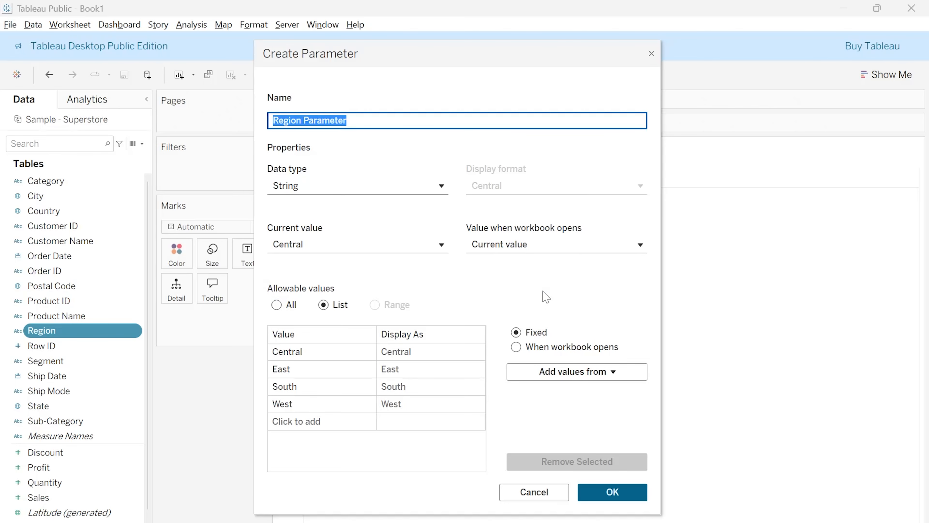
{"action": "type", "text": "Sale"}
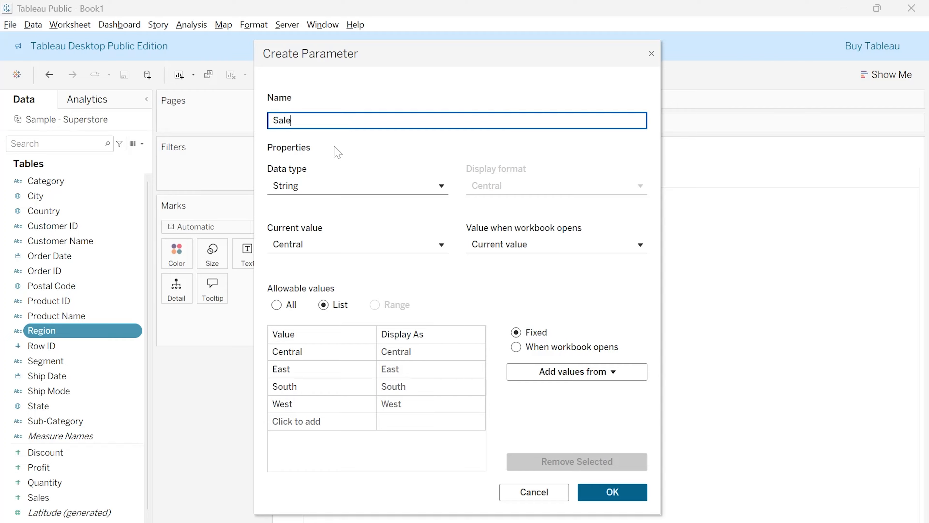
{"action": "type", "text": "s Threshold"}
Set the Sales Threshold parameter's data type to Float and its allowable values to a range
{"action": "left_click", "coordinate": [326, 190]}
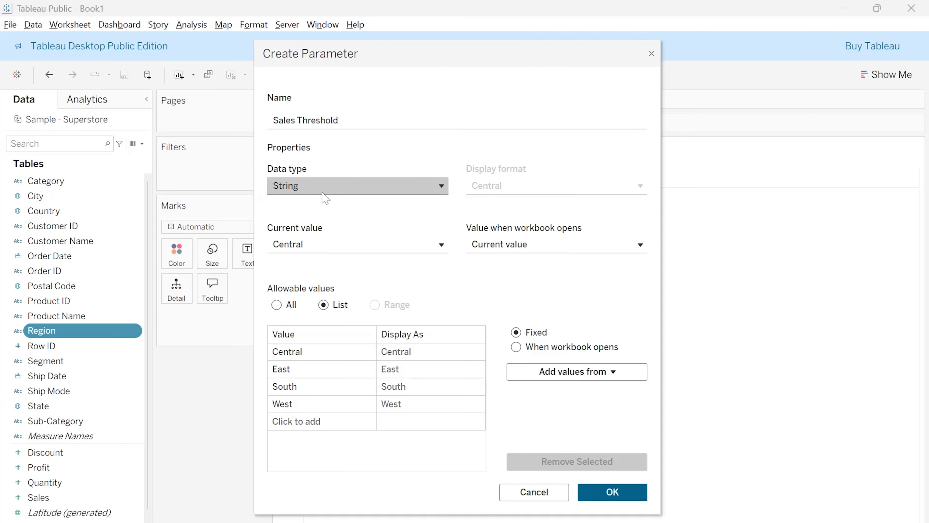
{"action": "left_click", "coordinate": [322, 208]}
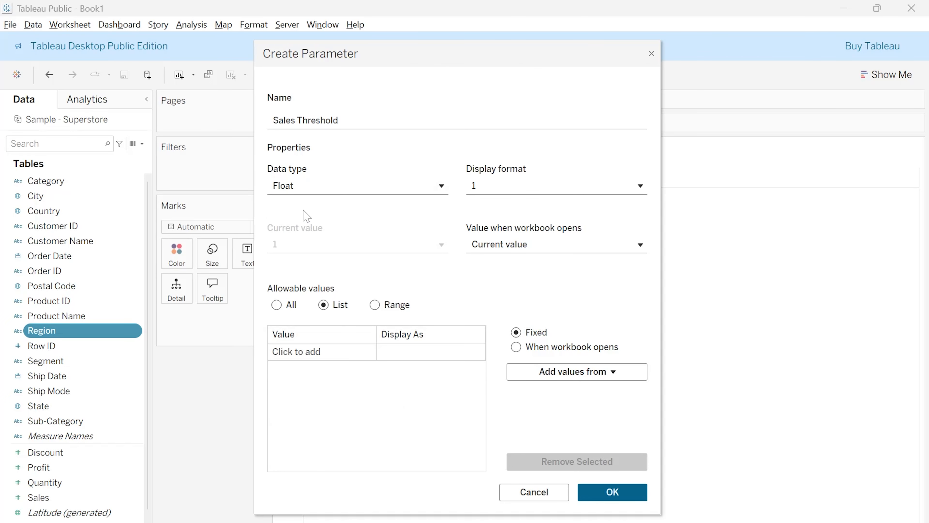
{"action": "left_click", "coordinate": [375, 305]}
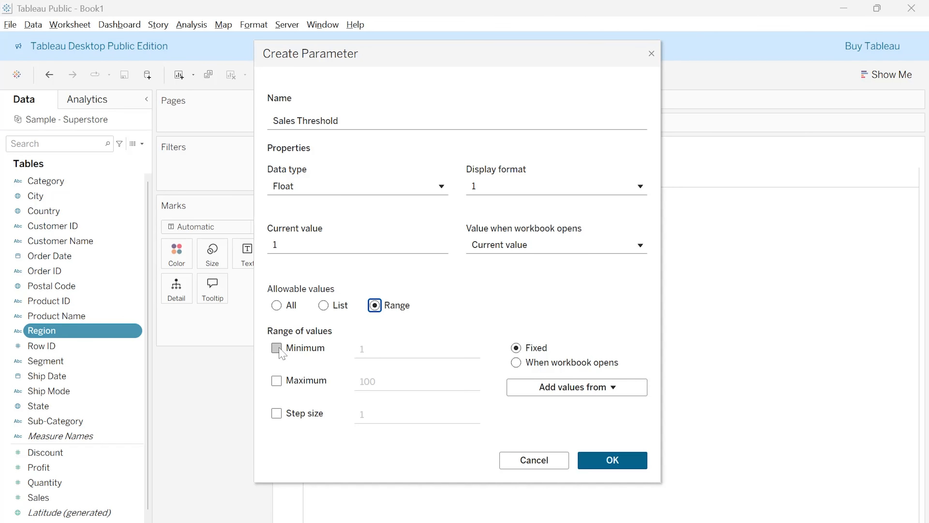
Enable a minimum for the Sales Threshold range and set it to 0
{"action": "left_click", "coordinate": [287, 350]}
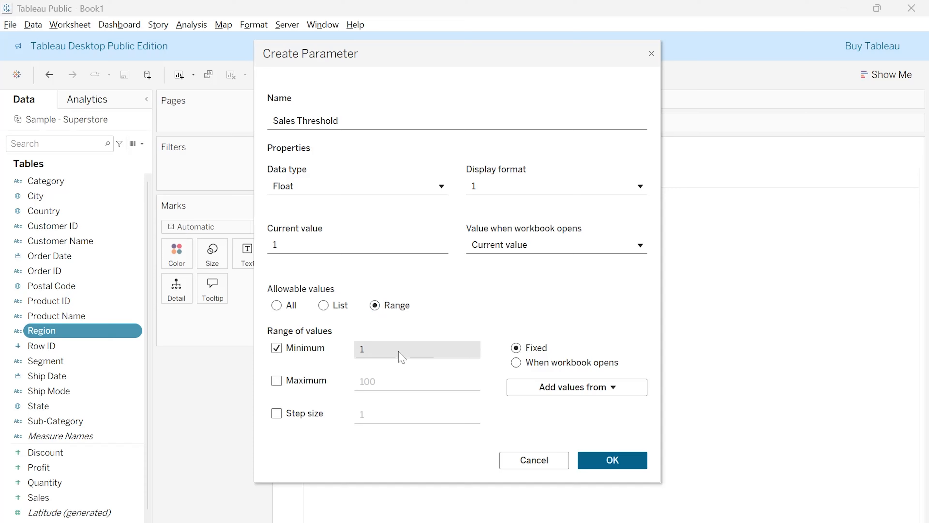
{"action": "left_click", "coordinate": [374, 354]}
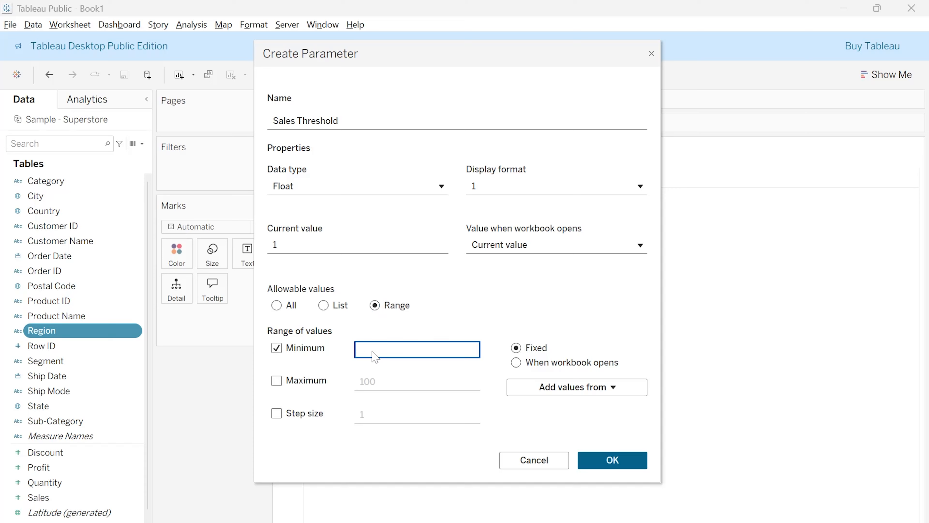
{"action": "type", "text": "5"}
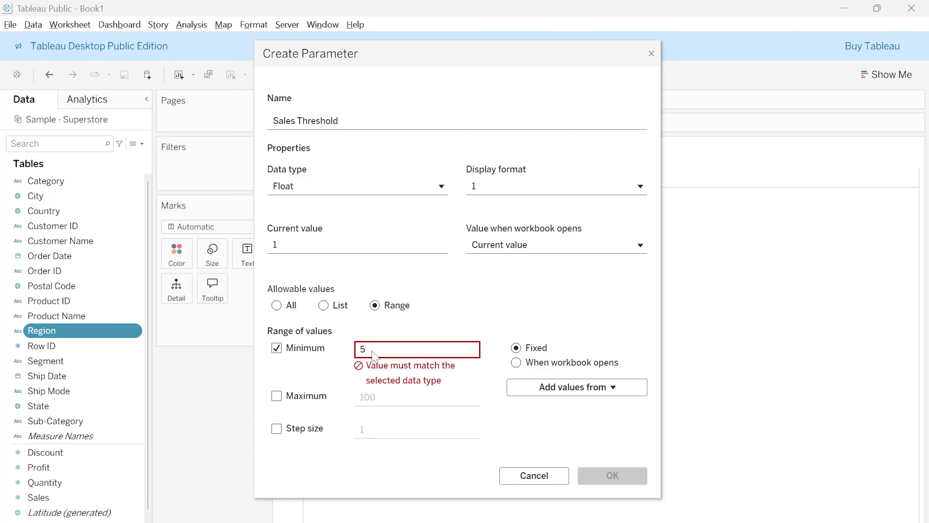
{"action": "key", "text": "BackSpace"}
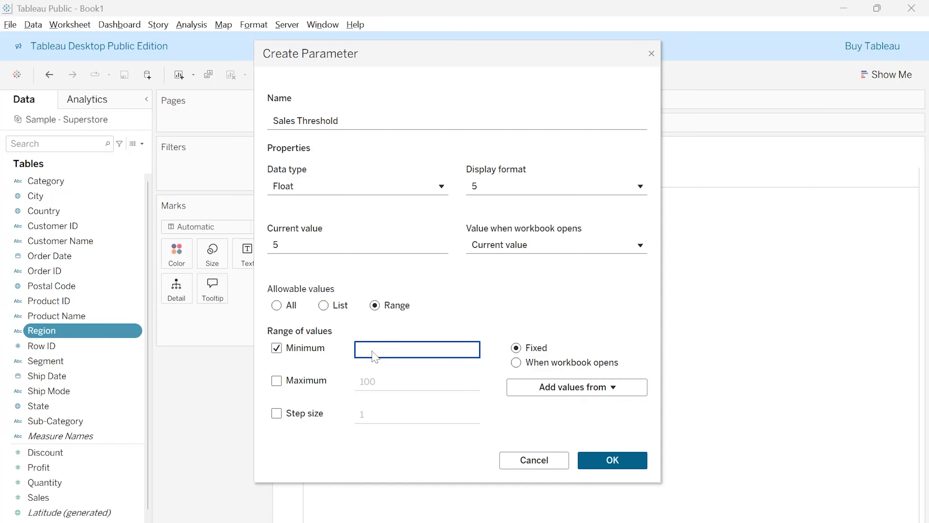
{"action": "type", "text": "0"}
Enable a maximum for the Sales Threshold range and set it to 3000
{"action": "left_click", "coordinate": [281, 382]}
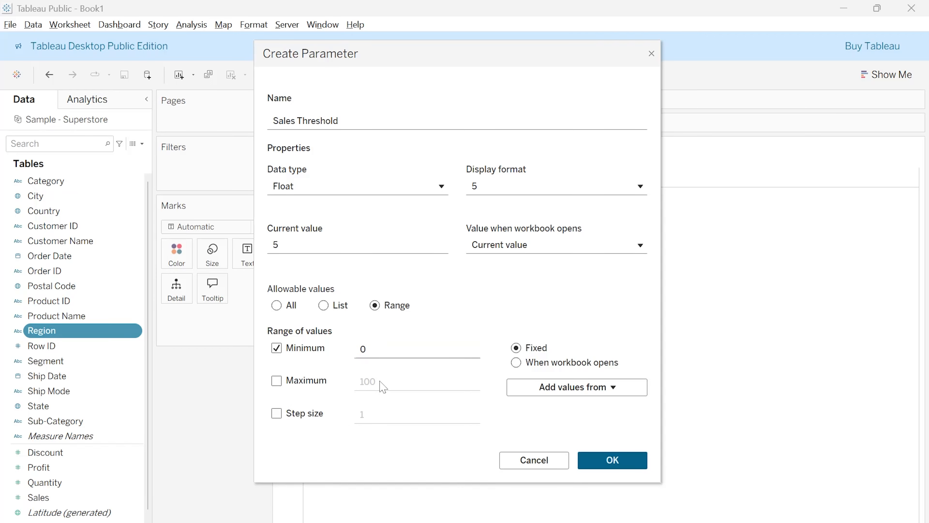
{"action": "left_click", "coordinate": [277, 381]}
{"action": "left_click", "coordinate": [389, 384]}
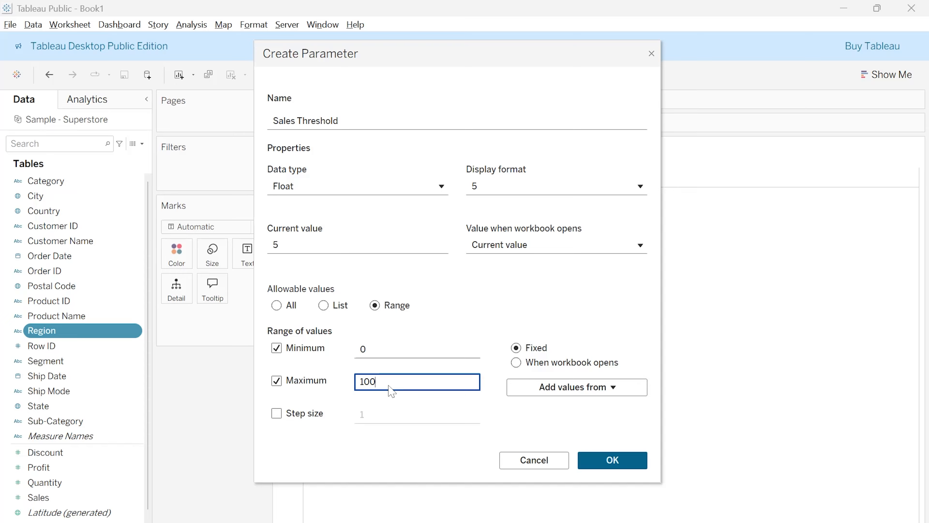
{"action": "key", "text": "BackSpace"}
{"action": "key", "text": "BackSpace"}
{"action": "key", "text": "BackSpace"}
{"action": "type", "text": "3000"}
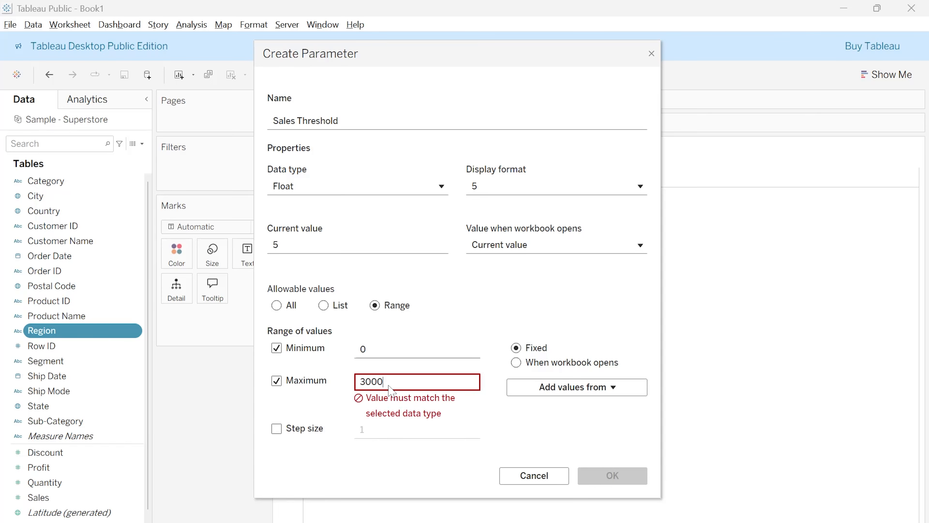
{"action": "left_click", "coordinate": [348, 402]}
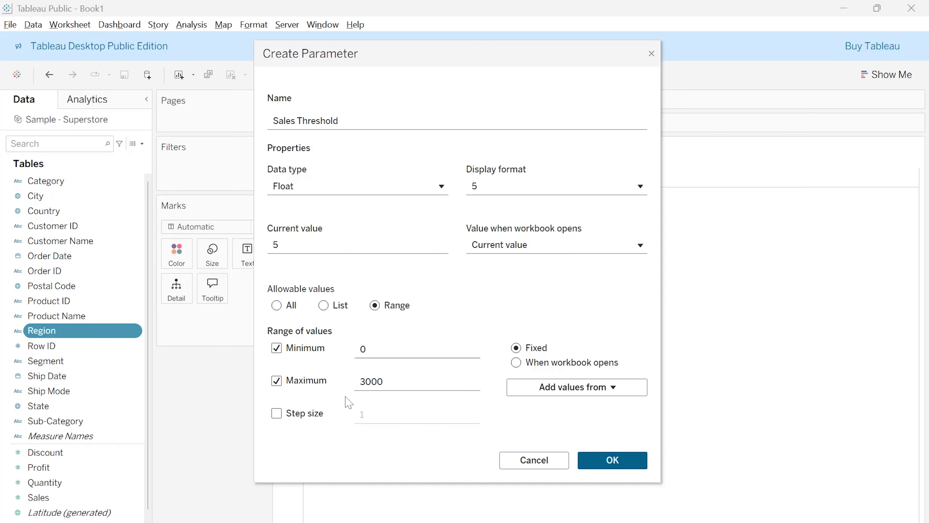
Enable a step size of 100 for the Sales Threshold range and save the parameter
{"action": "left_click", "coordinate": [303, 415]}
{"action": "left_click", "coordinate": [278, 417]}
{"action": "left_click", "coordinate": [374, 420]}
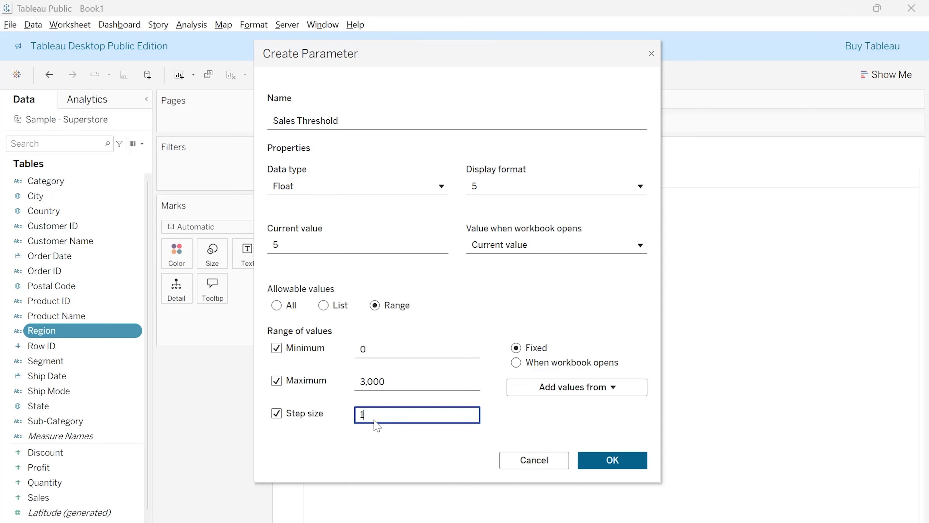
{"action": "type", "text": "00"}
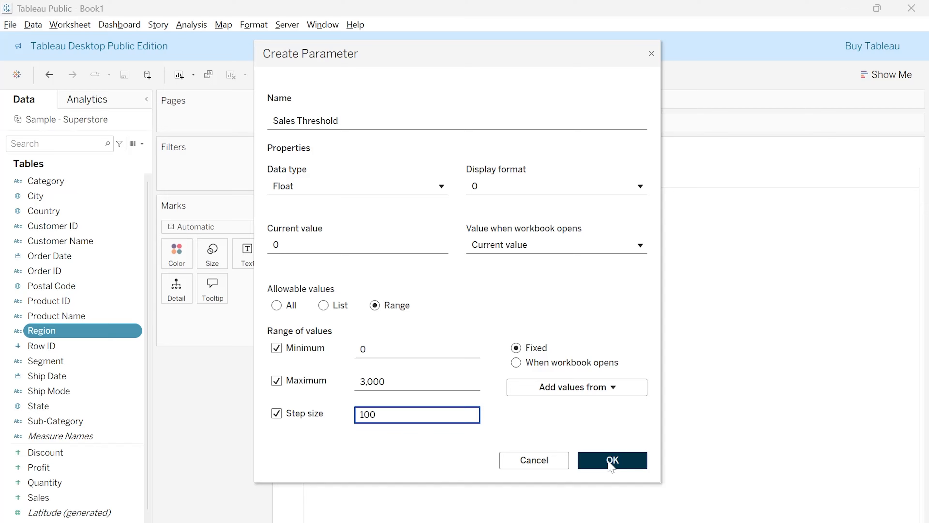
{"action": "left_click", "coordinate": [612, 461]}
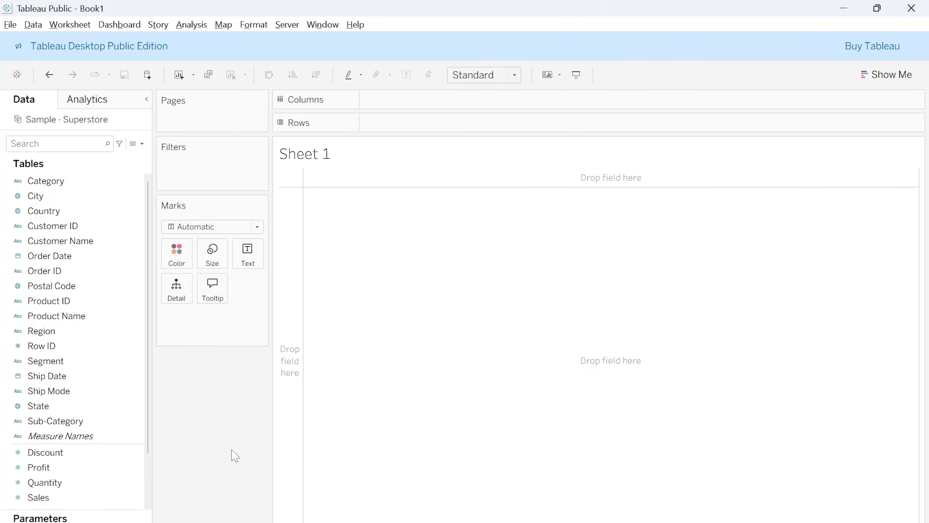
Create a parameter from the Sub-Category field and name it Top N
{"action": "scroll", "coordinate": [126, 435], "scroll_direction": "down", "scroll_amount": 2}
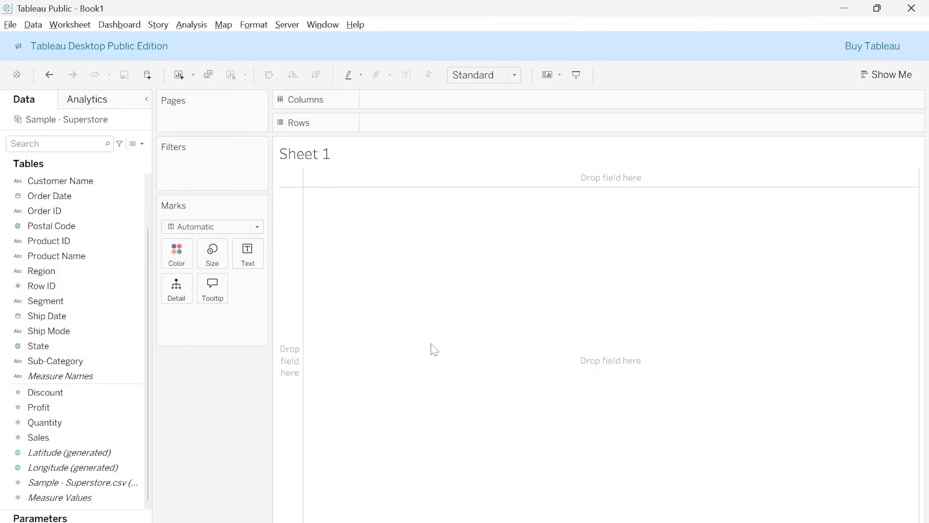
{"action": "left_click", "coordinate": [85, 362]}
{"action": "right_click", "coordinate": [85, 363]}
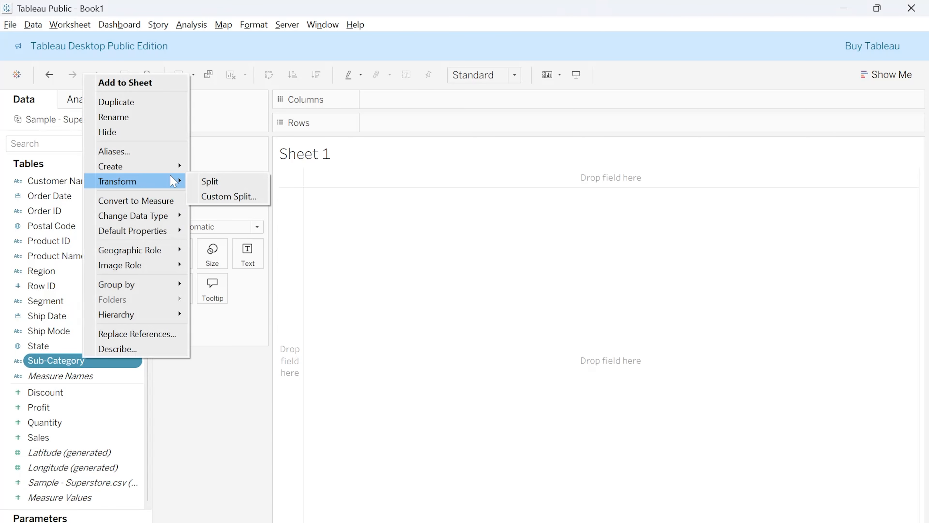
{"action": "mouse_move", "coordinate": [157, 167]}
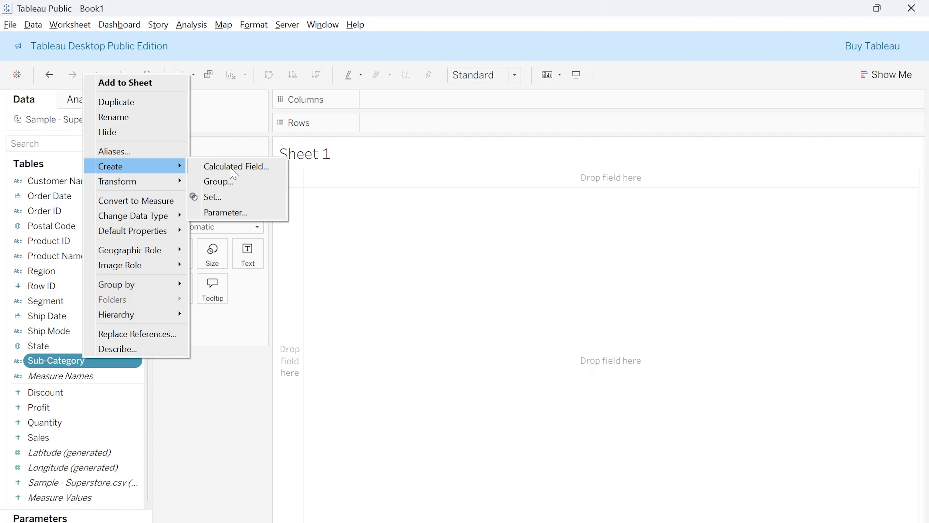
{"action": "left_click", "coordinate": [241, 211]}
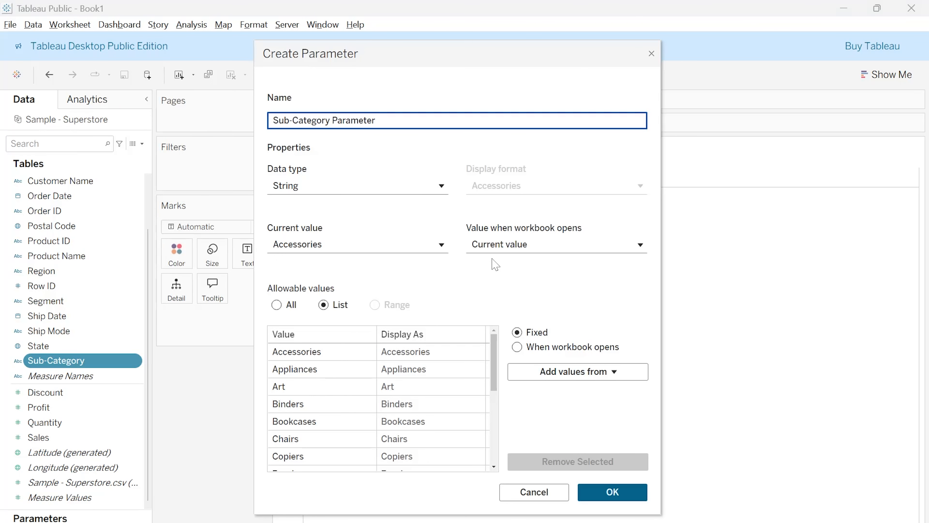
{"action": "key", "text": "ctrl+a"}
{"action": "type", "text": "N"}
{"action": "key", "text": "BackSpace"}
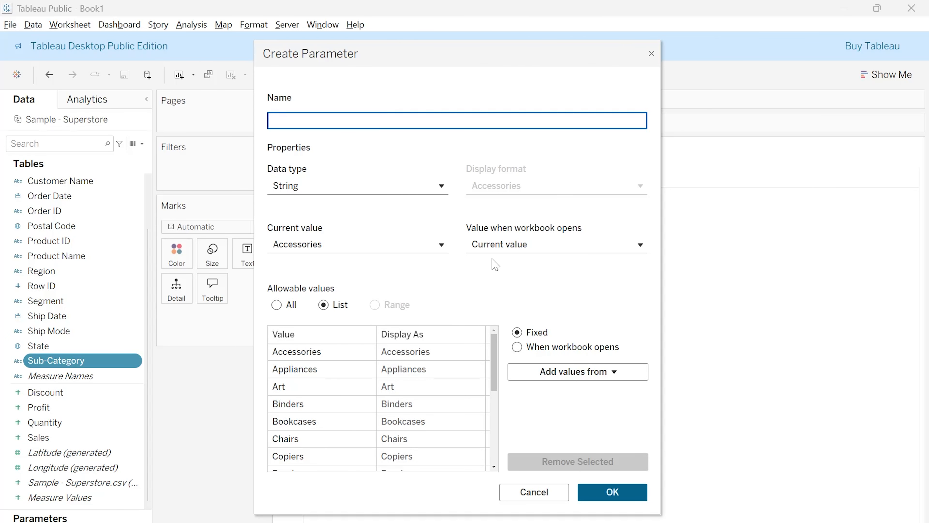
{"action": "type", "text": "Top "}
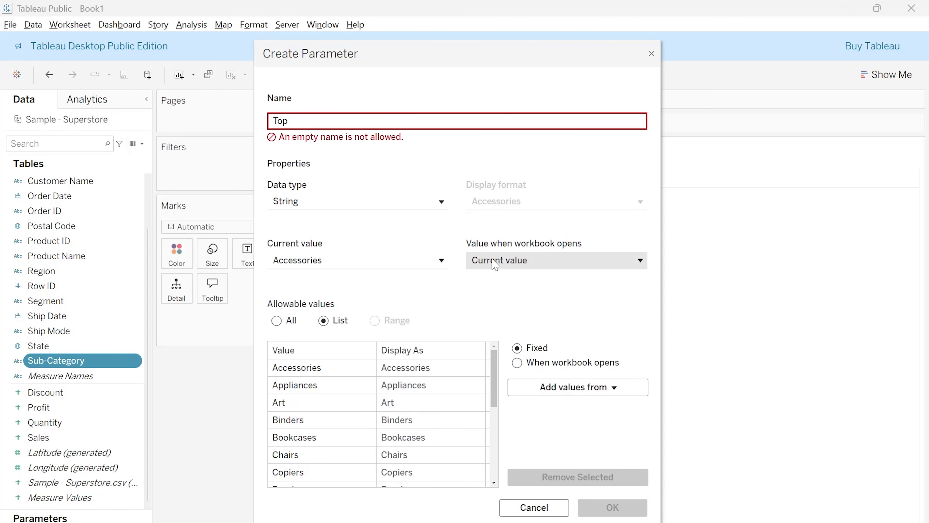
{"action": "type", "text": "N"}
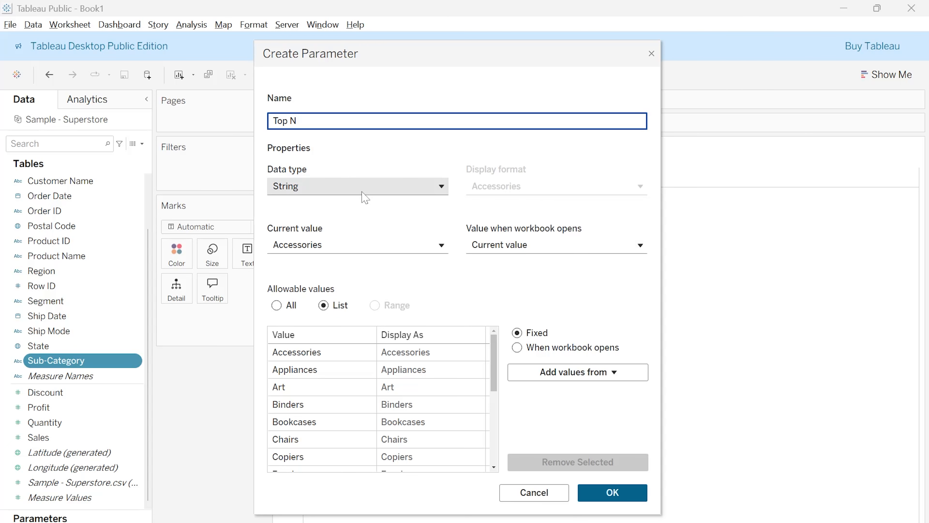
Set the Top N parameter's data type to Integer and its allowable values to a range
{"action": "left_click", "coordinate": [363, 188]}
{"action": "left_click", "coordinate": [288, 227]}
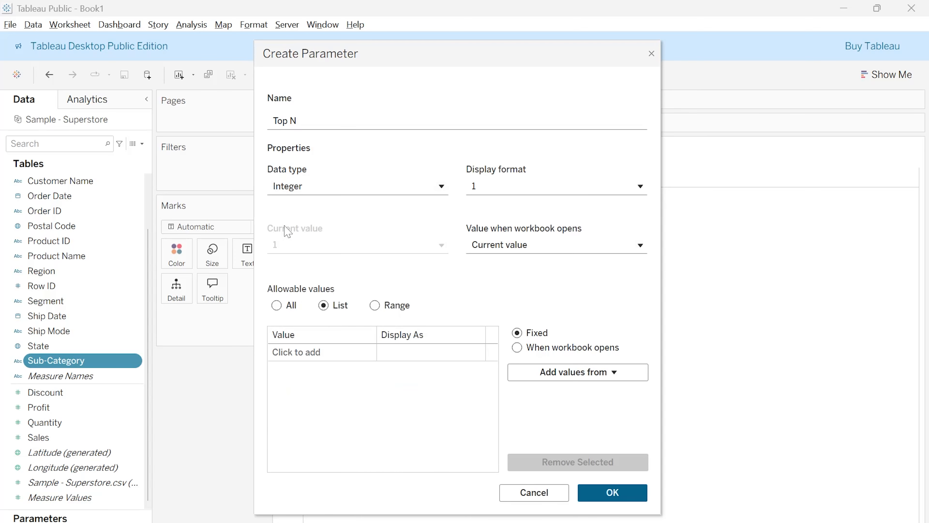
{"action": "left_click", "coordinate": [373, 305]}
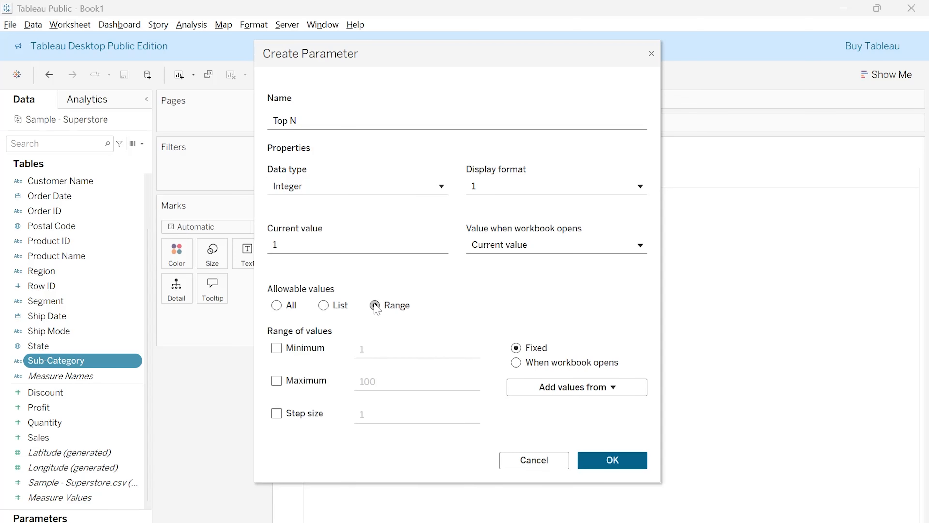
Limit the Top N range to a minimum of 5 and a maximum of 100
{"action": "left_click", "coordinate": [277, 349]}
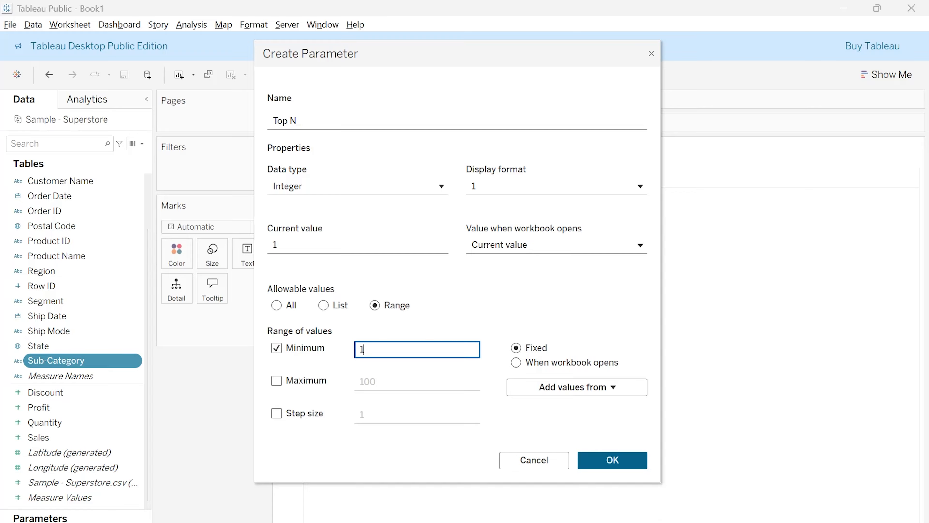
{"action": "key", "text": "BackSpace"}
{"action": "type", "text": "5"}
{"action": "left_click", "coordinate": [277, 381]}
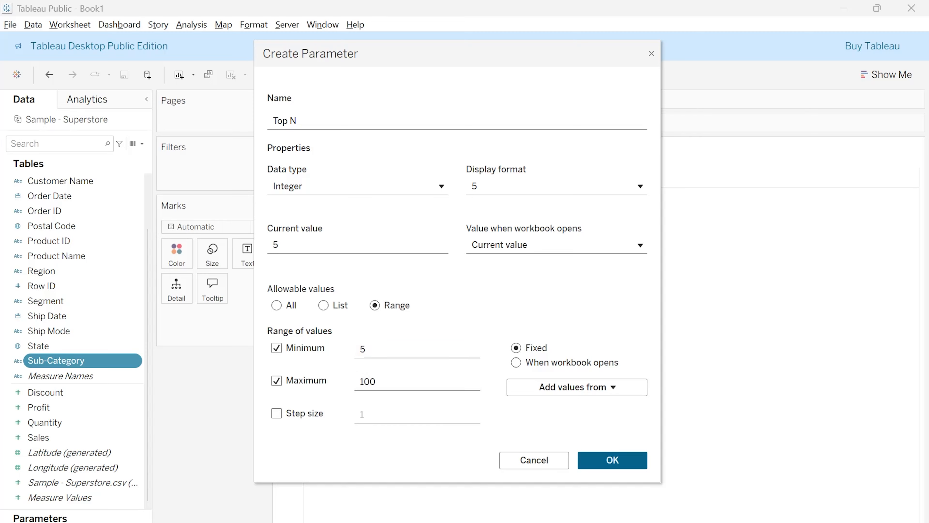
{"action": "left_click", "coordinate": [421, 382]}
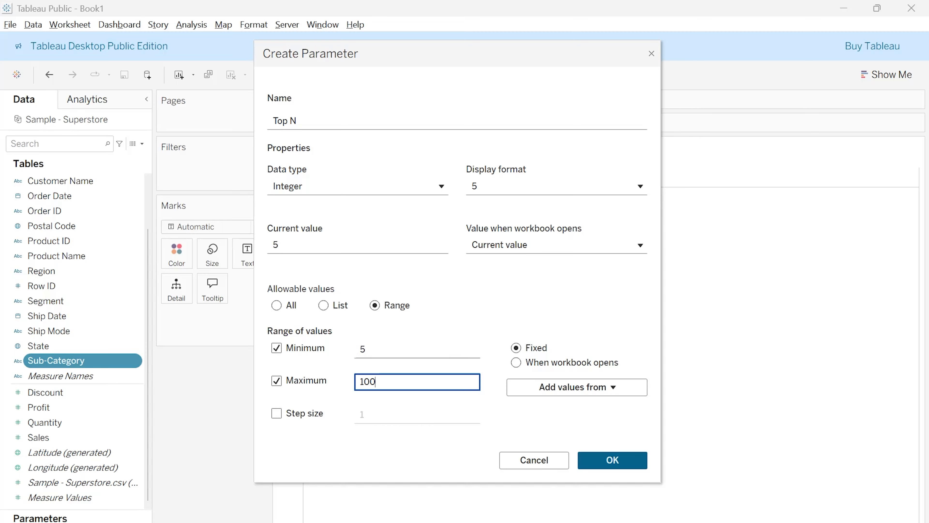
Enable a step size of 10 for the Top N range and save the parameter
{"action": "left_click", "coordinate": [277, 413]}
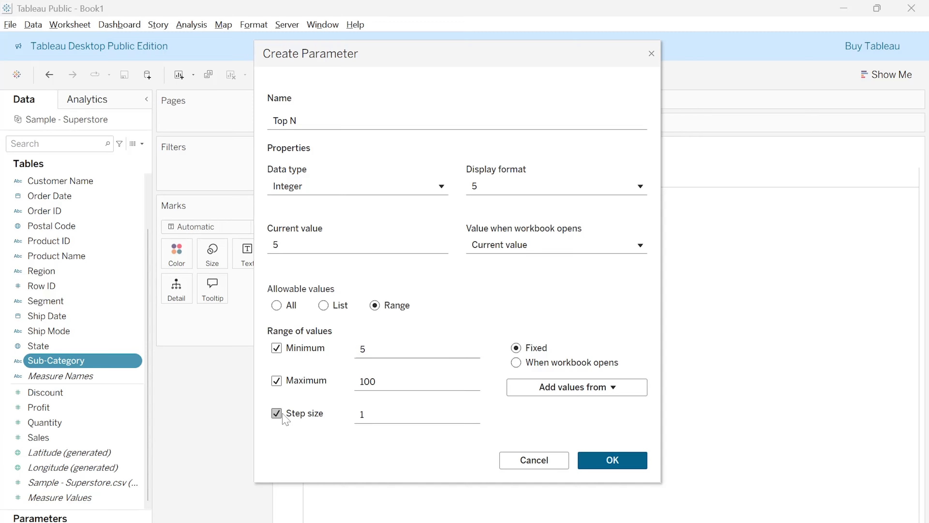
{"action": "left_click", "coordinate": [356, 416]}
{"action": "key", "text": "BackSpace"}
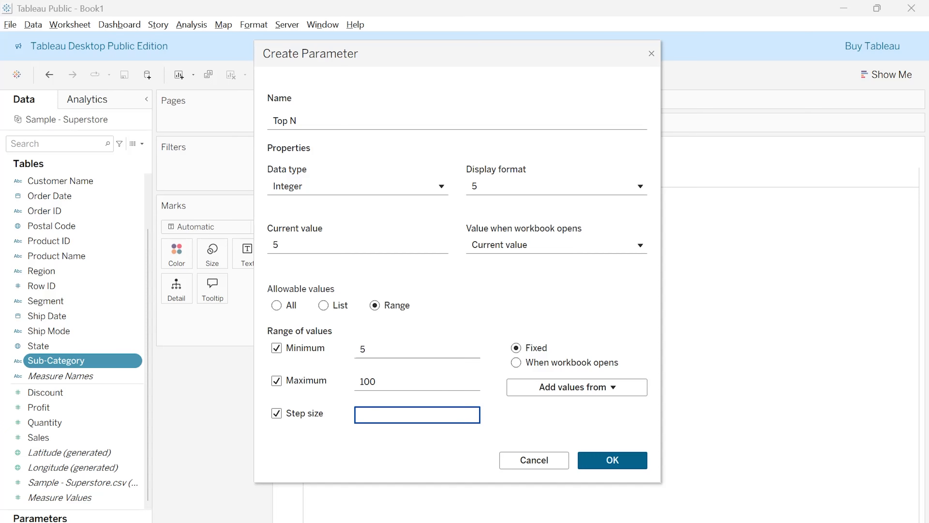
{"action": "type", "text": "10"}
{"action": "left_click", "coordinate": [608, 464]}
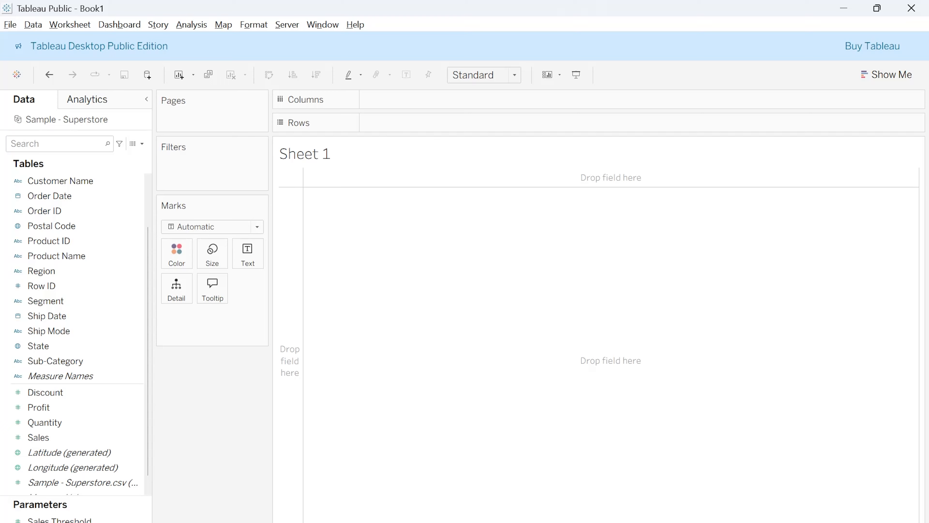
Show the Top N parameter control on Sheet 1
{"action": "right_click", "coordinate": [85, 520]}
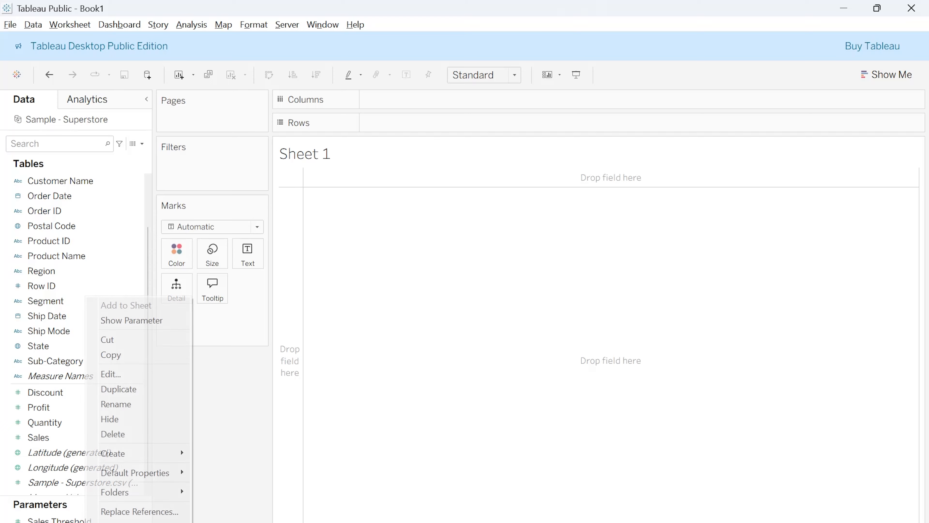
{"action": "left_click", "coordinate": [138, 322]}
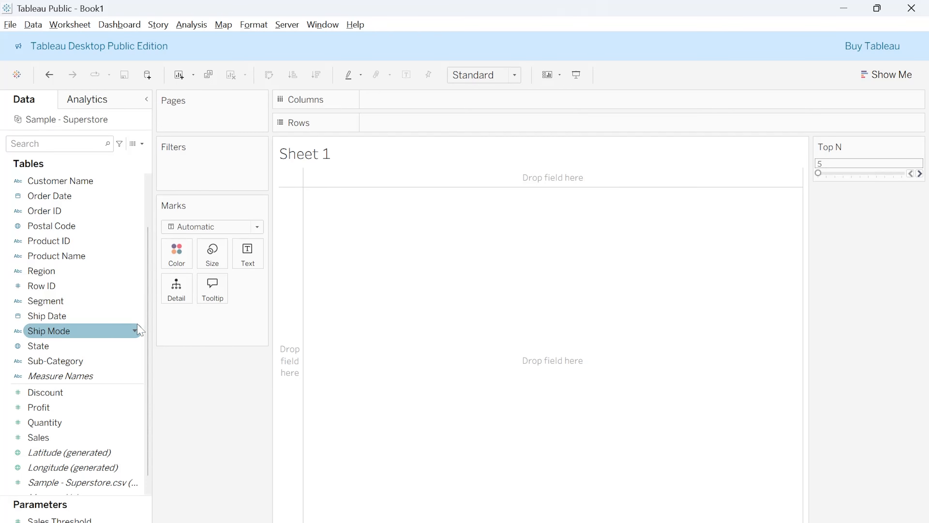
{"action": "left_click_drag", "start_coordinate": [819, 173], "coordinate": [776, 183]}
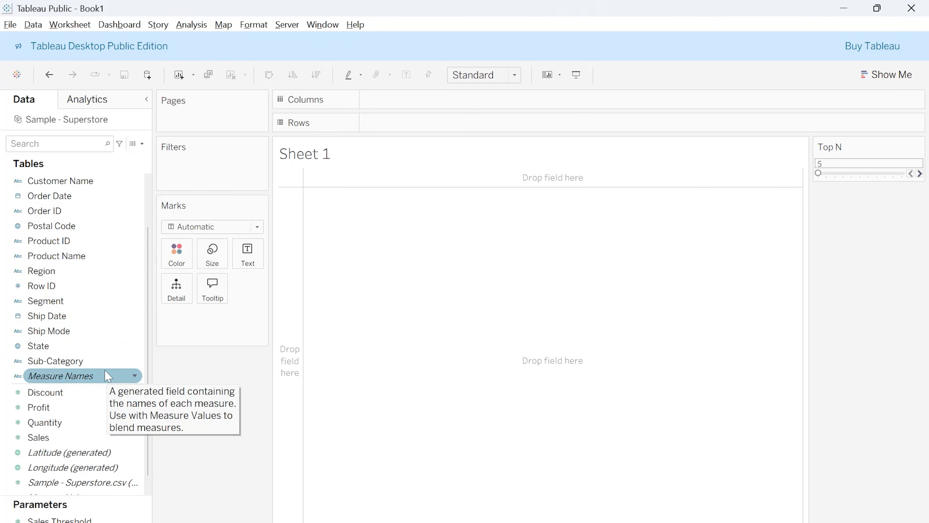
Create a calculated field from the Profit field and name it Top N Products
{"action": "right_click", "coordinate": [89, 411]}
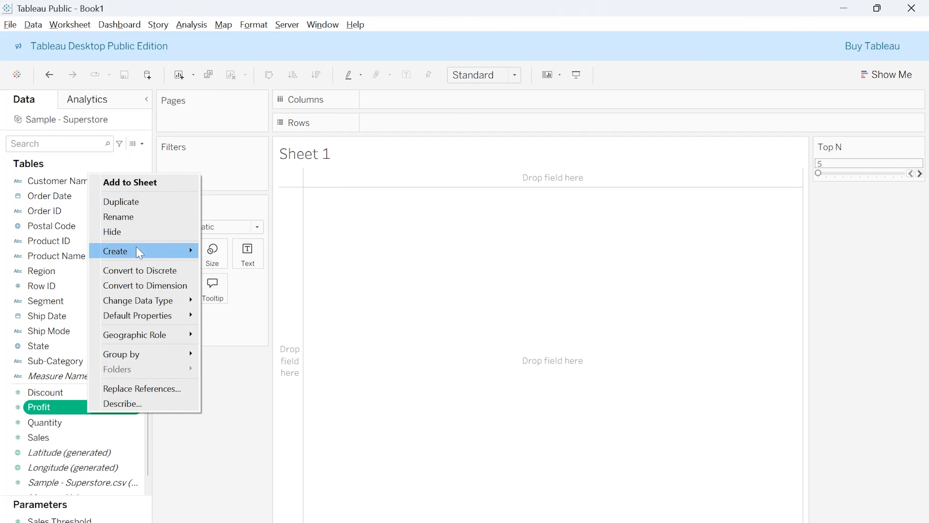
{"action": "mouse_move", "coordinate": [139, 252]}
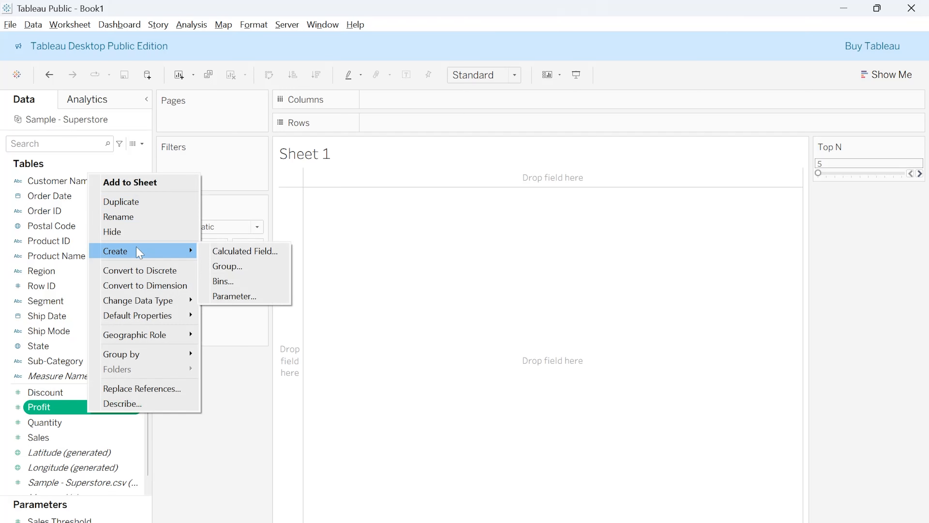
{"action": "left_click", "coordinate": [242, 252]}
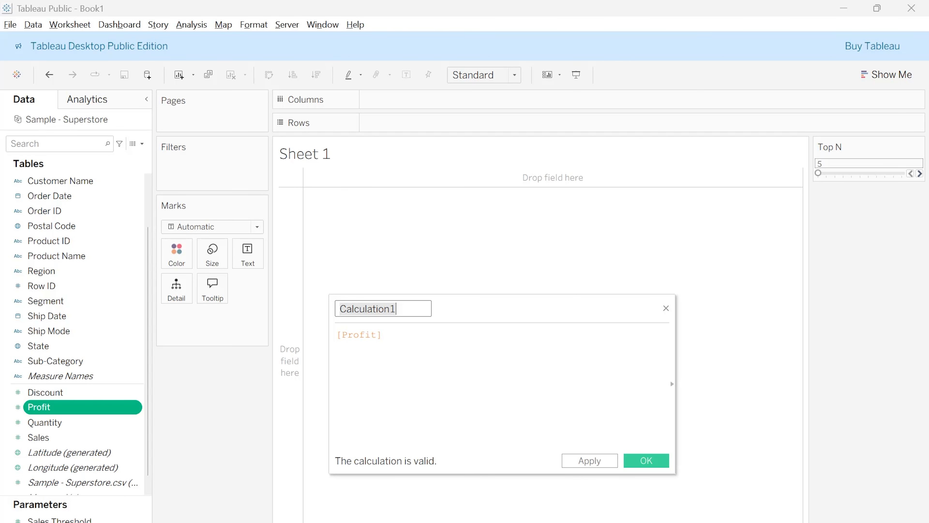
{"action": "left_click_drag", "start_coordinate": [429, 311], "coordinate": [329, 302]}
{"action": "type", "text": "Top N"}
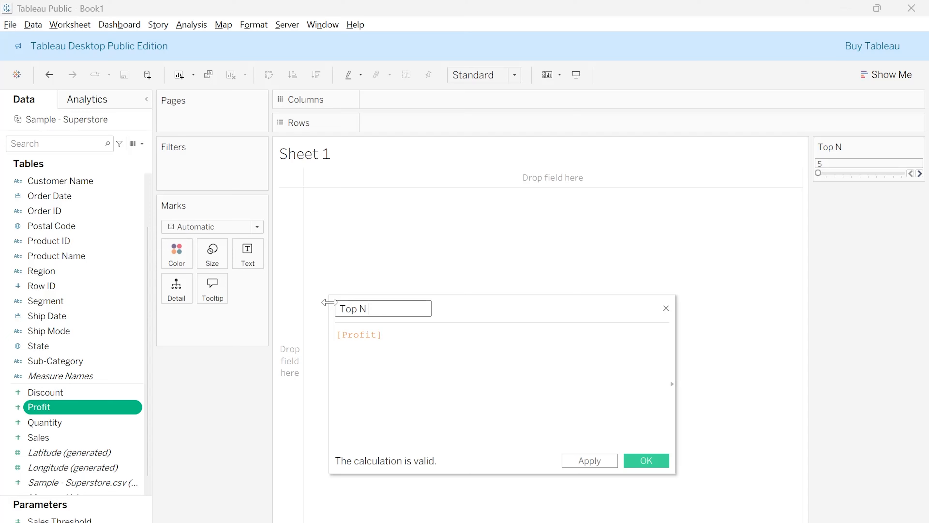
{"action": "type", "text": " Products"}
Replace the [Profit] formula of Top N Products with the opening of a ranked sum, RANK(SUM(
{"action": "left_click_drag", "start_coordinate": [383, 335], "coordinate": [337, 335]}
{"action": "left_click", "coordinate": [382, 335]}
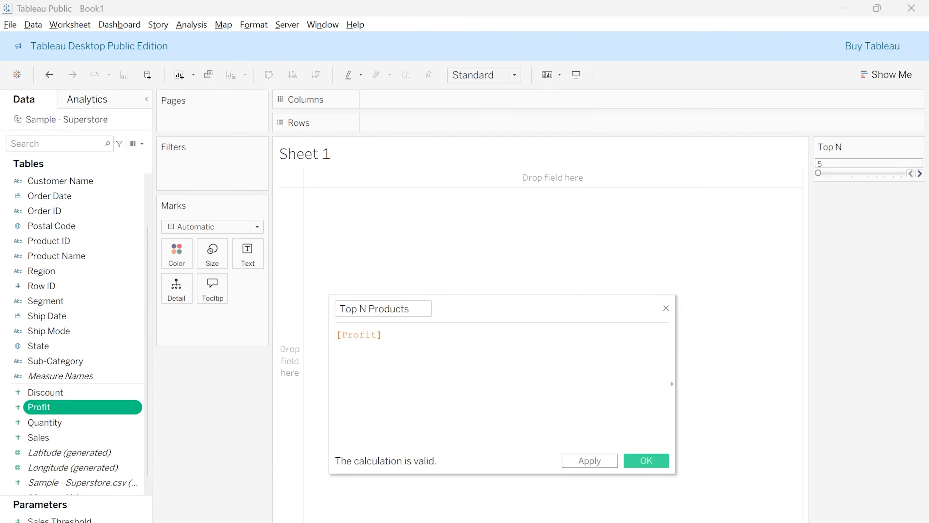
{"action": "key", "text": "BackSpace"}
{"action": "key", "text": "BackSpace"}
{"action": "key", "text": "BackSpace"}
{"action": "key", "text": "BackSpace"}
{"action": "key", "text": "BackSpace"}
{"action": "key", "text": "BackSpace"}
{"action": "key", "text": "BackSpace"}
{"action": "key", "text": "BackSpace"}
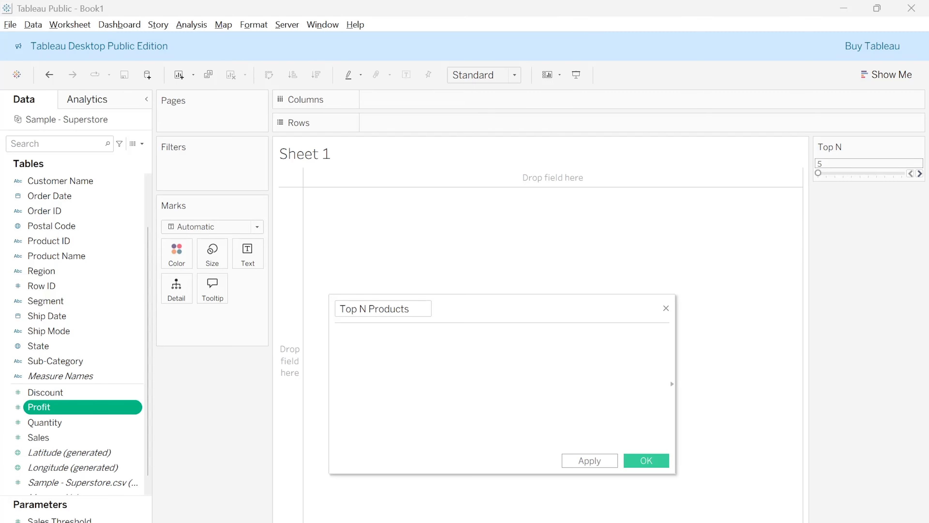
{"action": "type", "text": "RANK"}
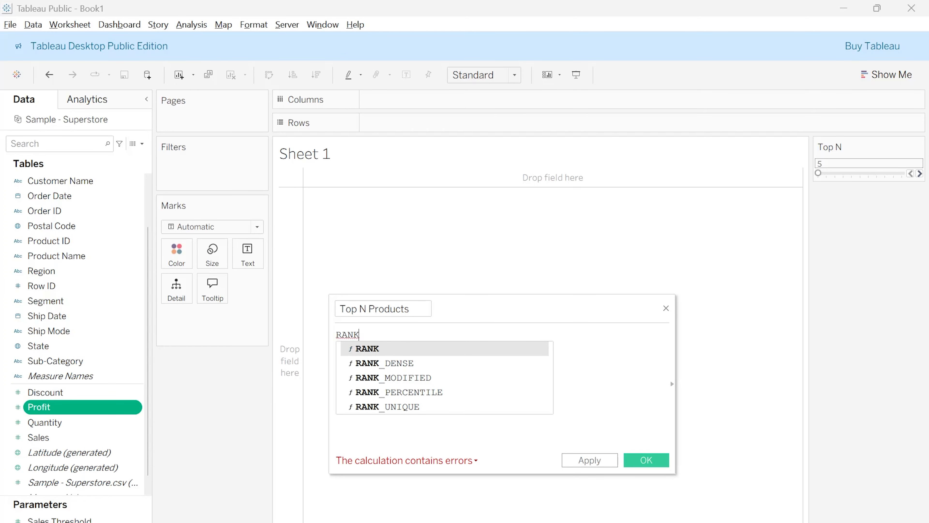
{"action": "type", "text": " (SU"}
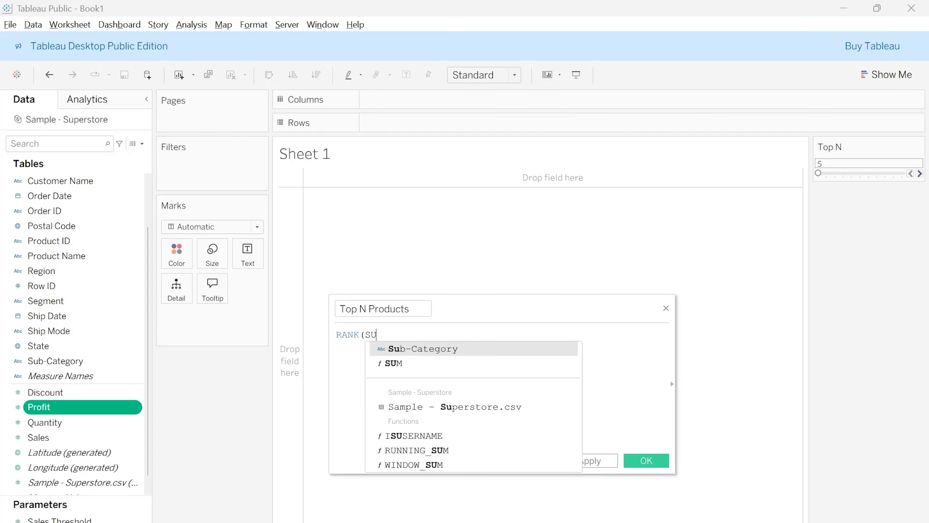
{"action": "type", "text": "M ("}
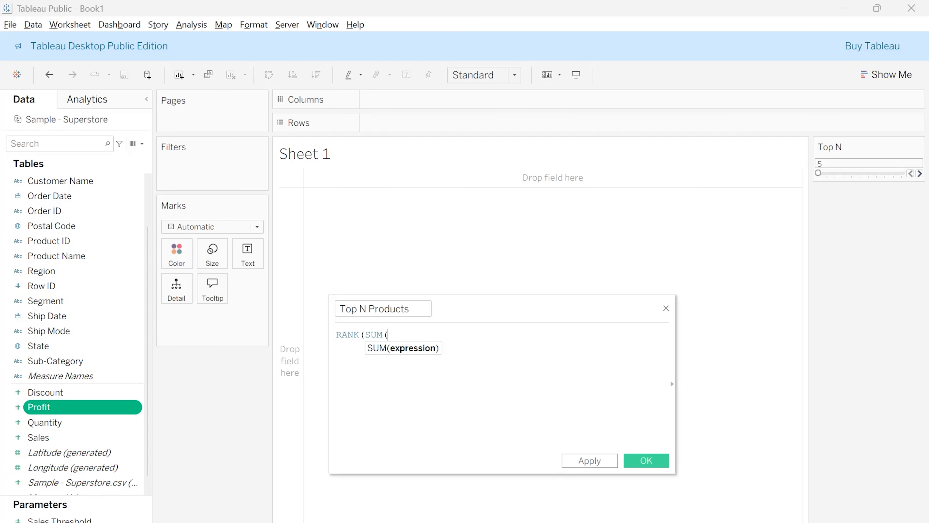
{"action": "type", "text": "Sal"}
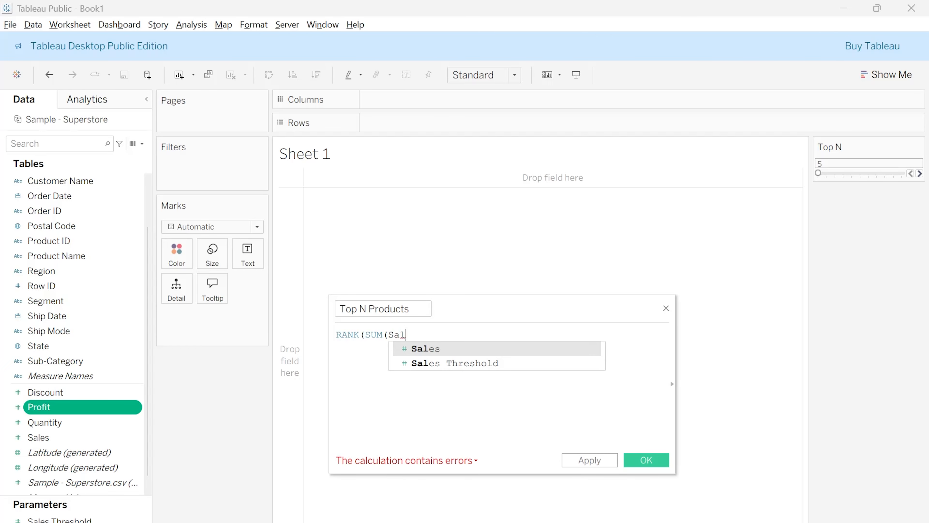
{"action": "key", "text": "BackSpace"}
{"action": "key", "text": "BackSpace"}
{"action": "key", "text": "BackSpace"}
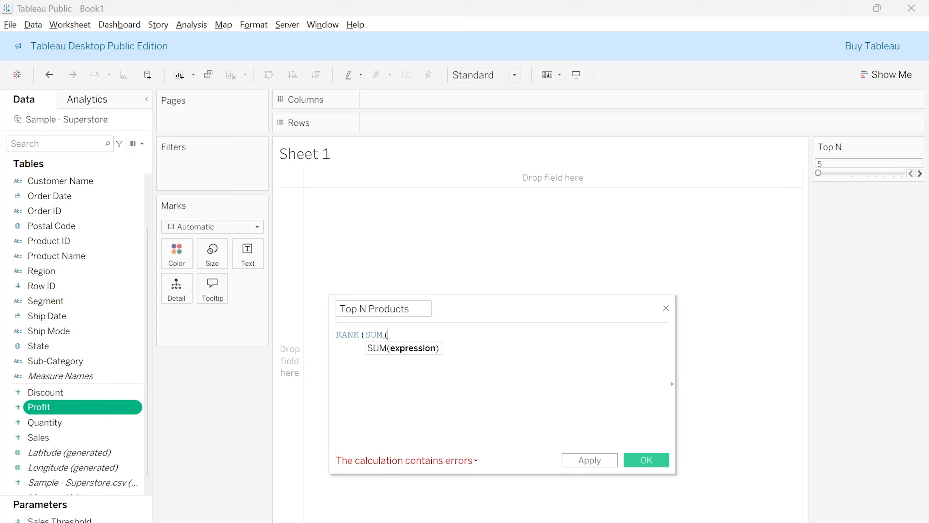
{"action": "type", "text": "{"}
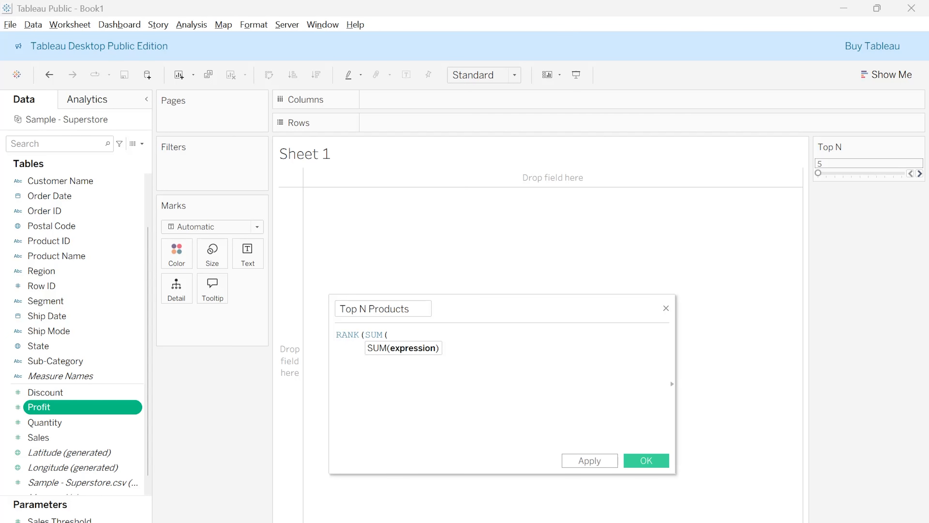
{"action": "type", "text": "["}
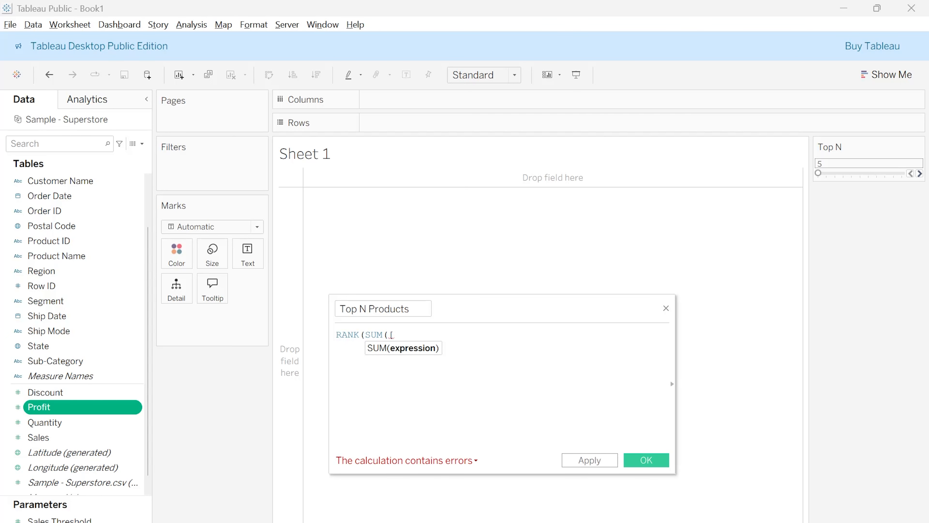
{"action": "type", "text": "Sa"}
Insert the Sales field as the argument and close both functions so the formula reads RANK(SUM([Sales]))
{"action": "key", "text": "Return"}
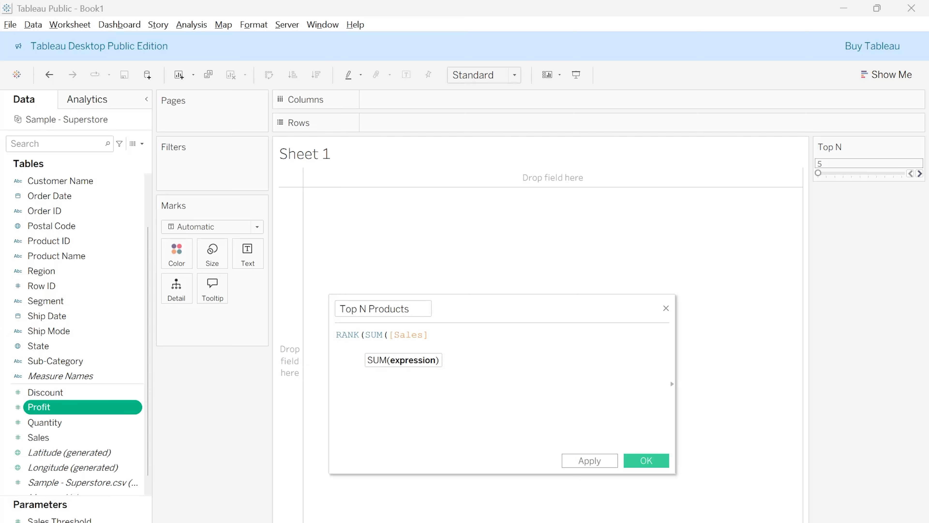
{"action": "type", "text": "))"}
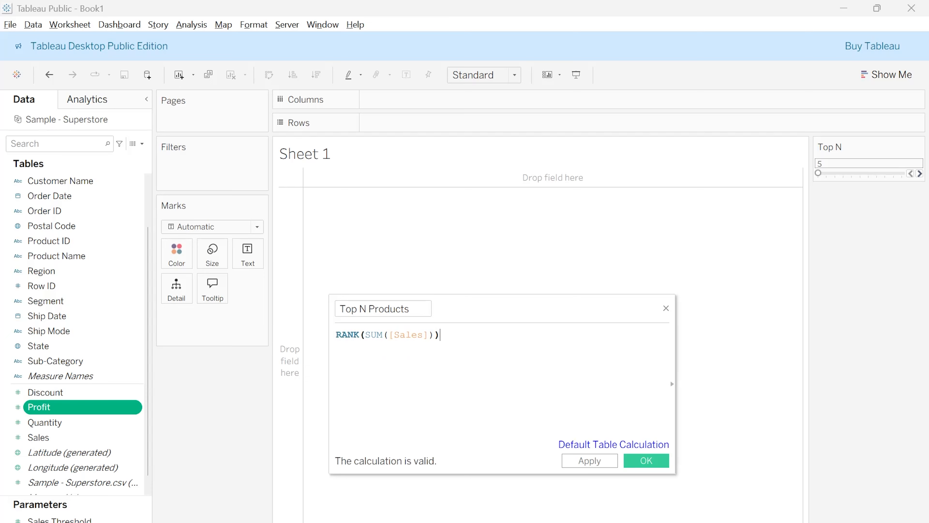
{"action": "type", "text": " <"}
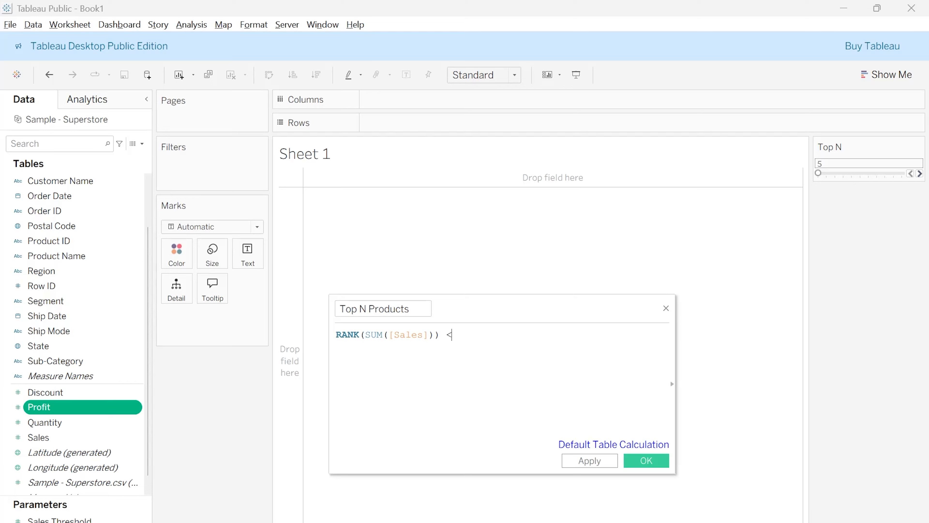
{"action": "type", "text": "= [T"}
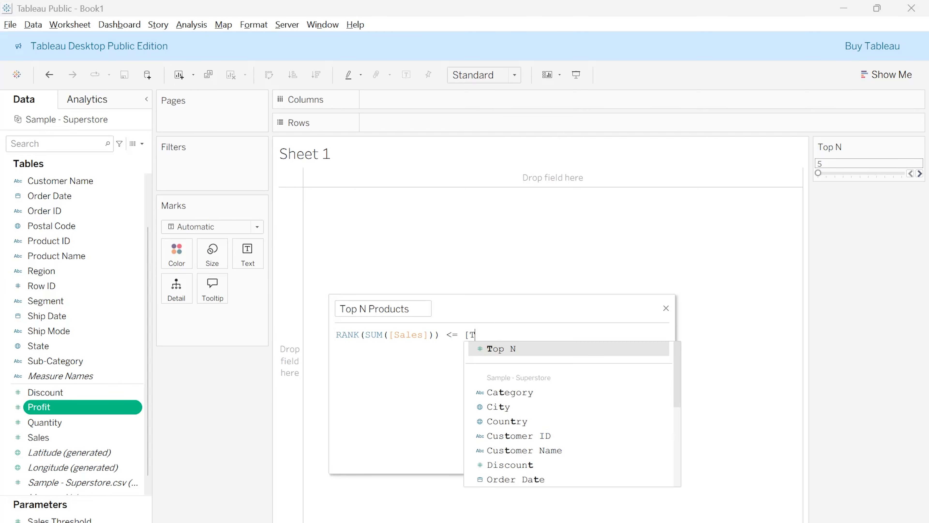
Complete the formula with the comparison <= [Top N], then apply and save the Top N Products calculation
{"action": "key", "text": "Return"}
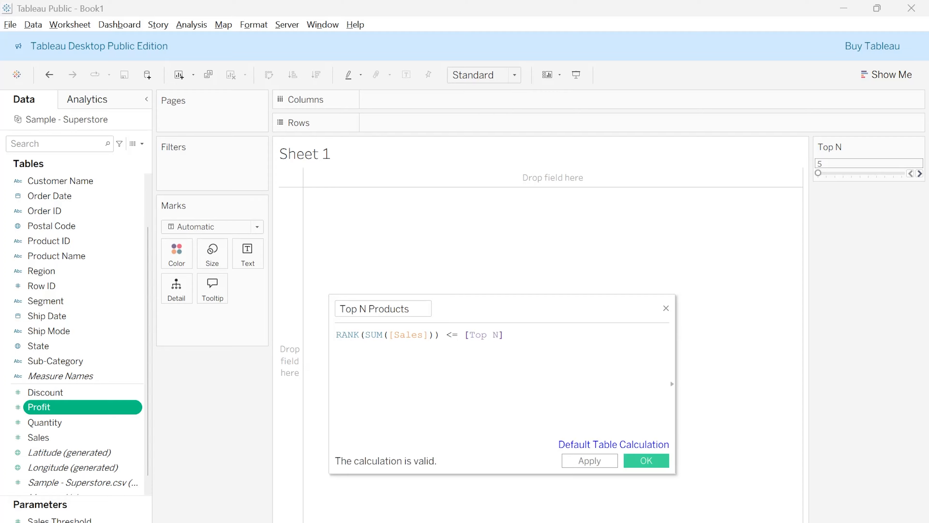
{"action": "left_click", "coordinate": [590, 461]}
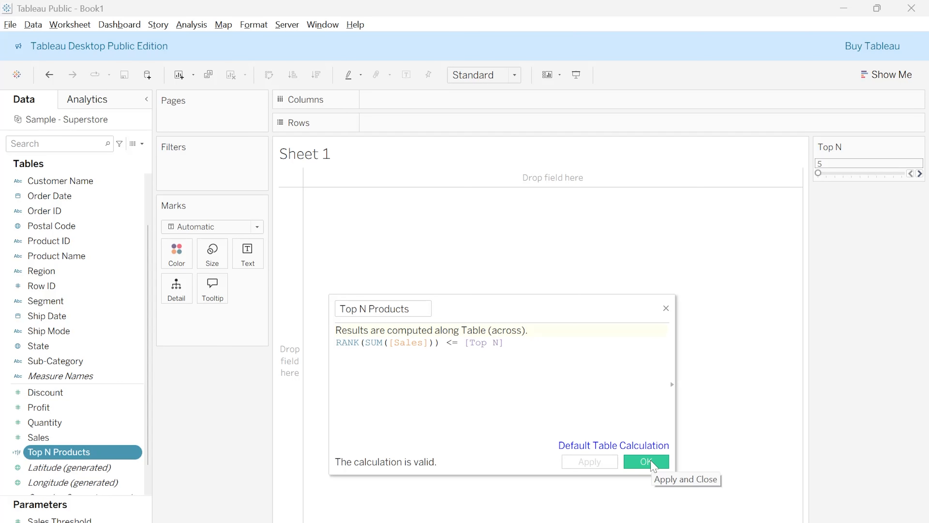
{"action": "left_click", "coordinate": [646, 461]}
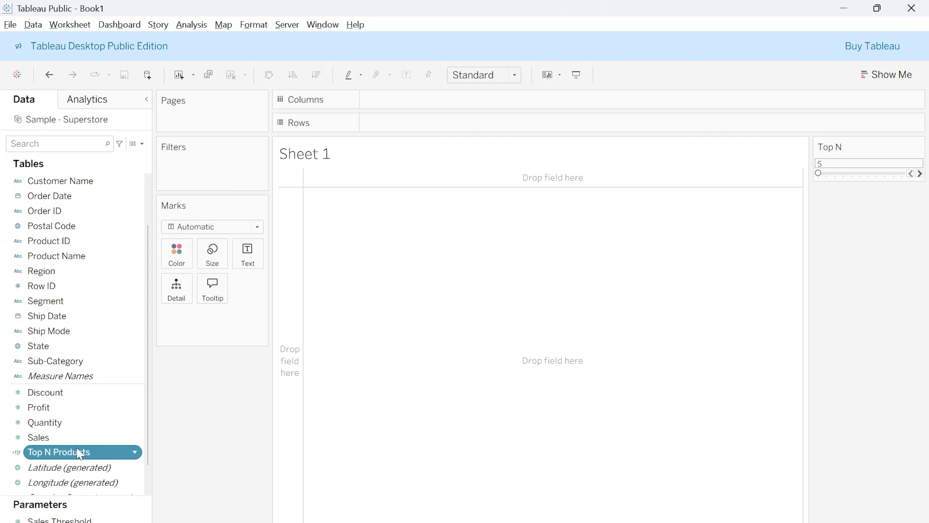
Add Top N Products as a filter on Sheet 1, keeping only the True value
{"action": "left_click_drag", "start_coordinate": [73, 452], "coordinate": [207, 155]}
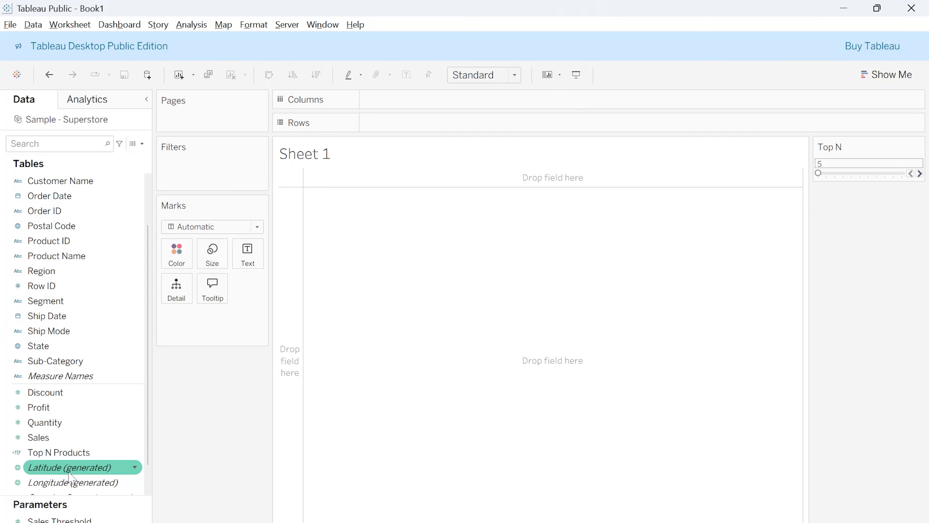
{"action": "left_click_drag", "start_coordinate": [74, 452], "coordinate": [211, 177]}
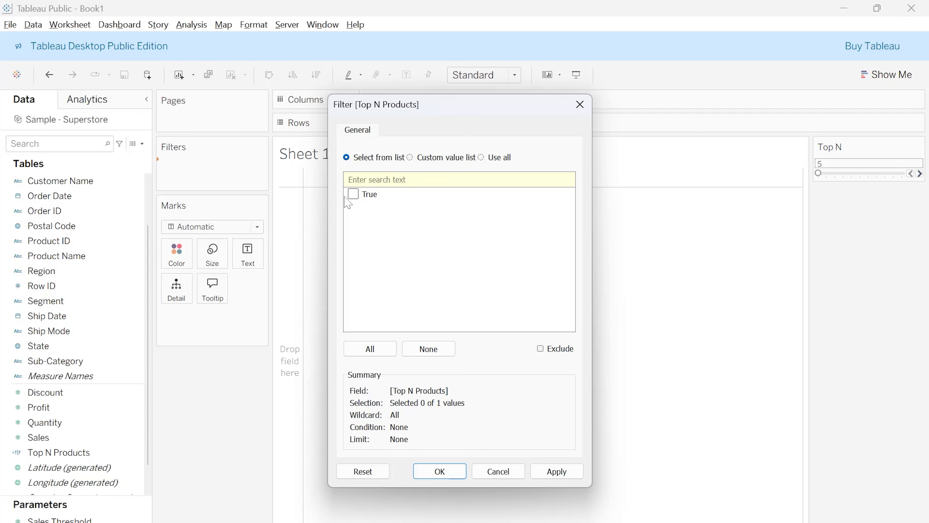
{"action": "left_click", "coordinate": [352, 193]}
{"action": "left_click", "coordinate": [556, 468]}
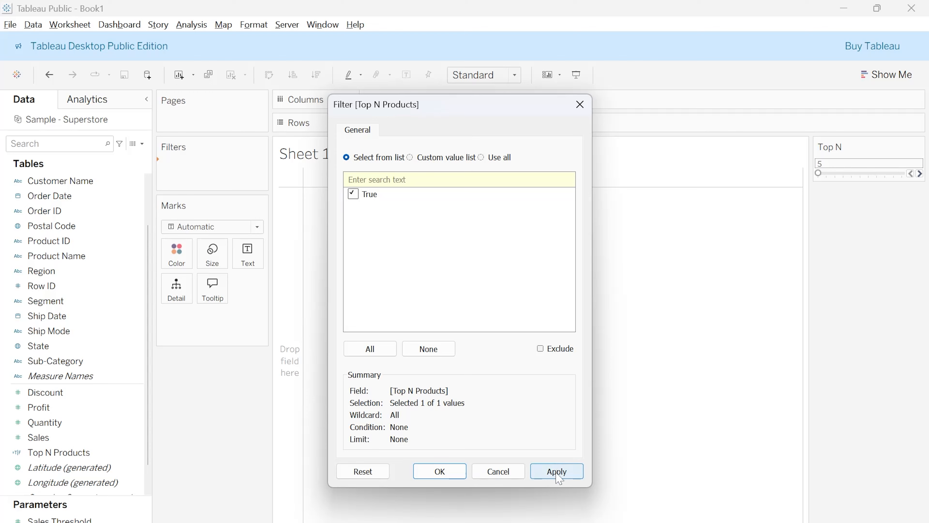
{"action": "left_click", "coordinate": [449, 474]}
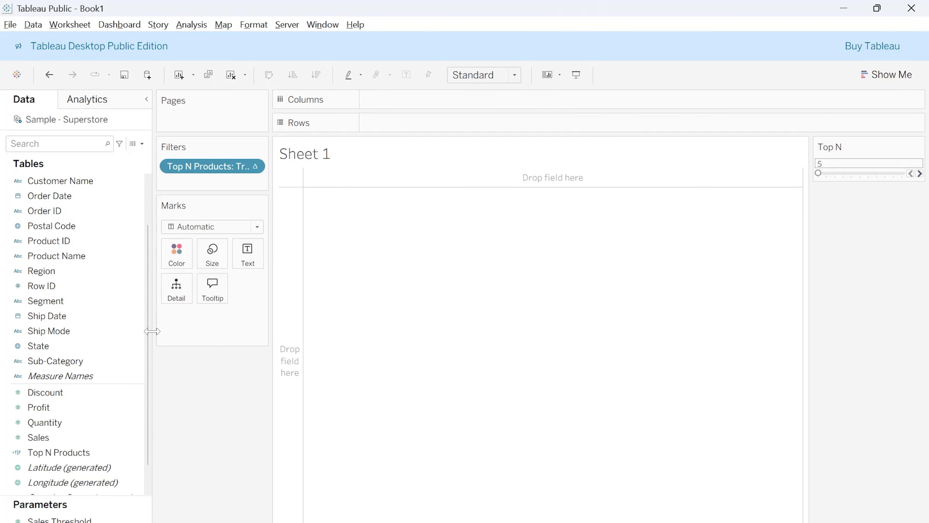
Place the Sales measure on Rows
{"action": "scroll", "coordinate": [83, 304], "scroll_direction": "up", "scroll_amount": 2}
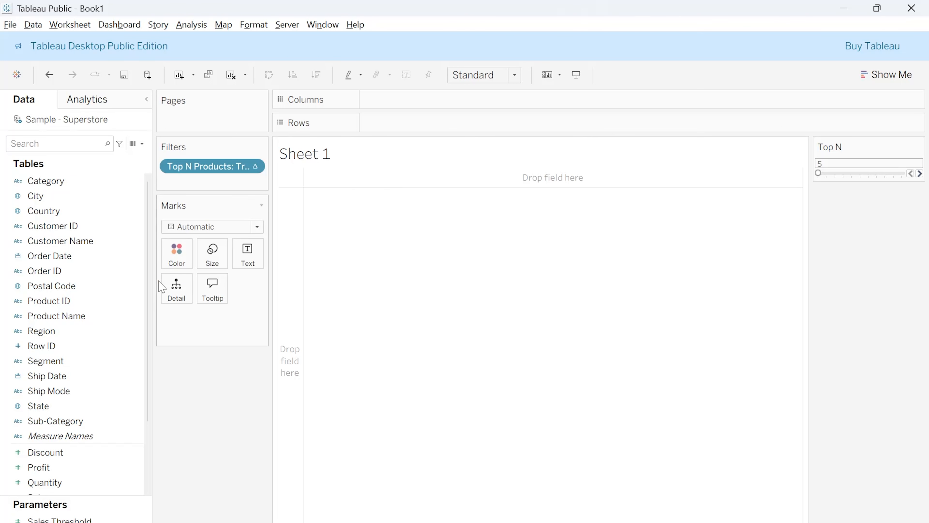
{"action": "left_click", "coordinate": [111, 246]}
{"action": "scroll", "coordinate": [73, 366], "scroll_direction": "down", "scroll_amount": 2}
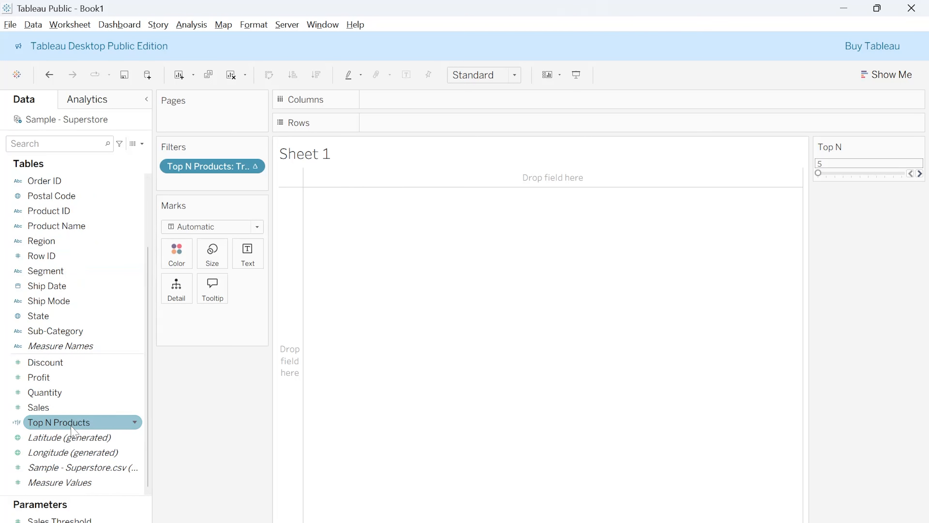
{"action": "mouse_move", "coordinate": [56, 408]}
{"action": "left_mouse_down"}
{"action": "mouse_move", "coordinate": [471, 172]}
{"action": "mouse_move", "coordinate": [473, 123]}
{"action": "mouse_move", "coordinate": [448, 125]}
{"action": "left_mouse_up"}
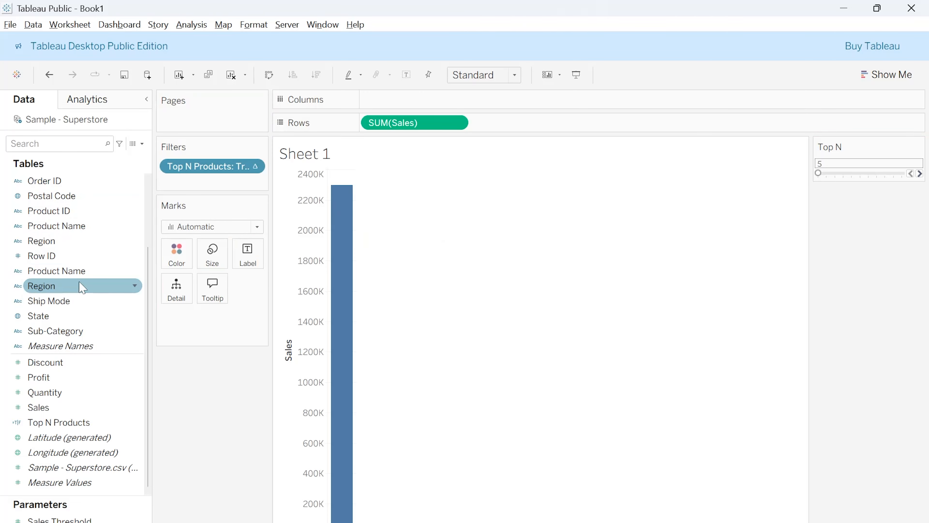
Place the Product Name dimension on Columns, adding all of its members to the view
{"action": "scroll", "coordinate": [42, 232], "scroll_direction": "up", "scroll_amount": 2}
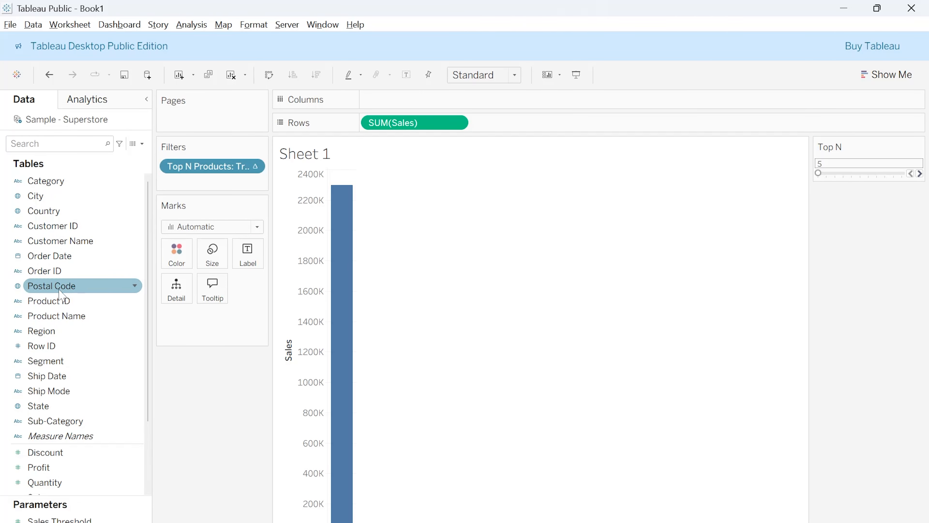
{"action": "left_click_drag", "start_coordinate": [55, 321], "coordinate": [51, 226]}
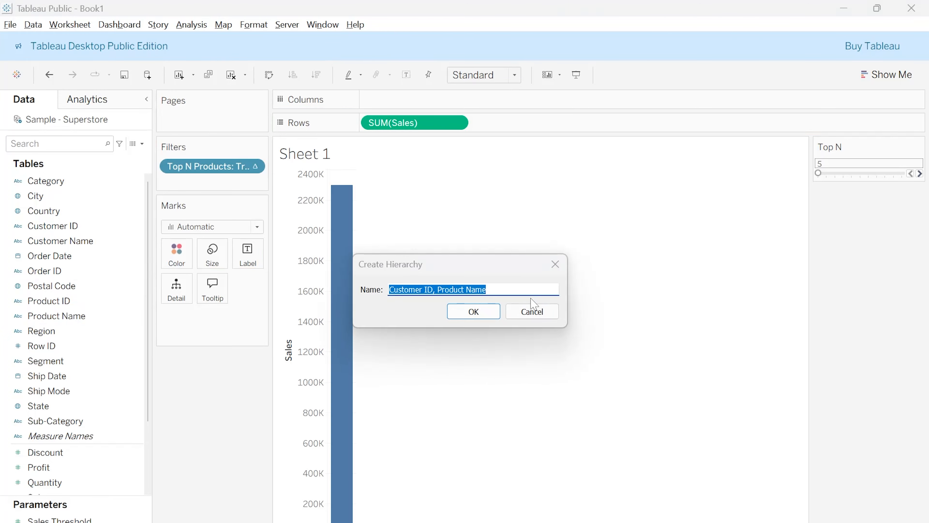
{"action": "left_click", "coordinate": [538, 311]}
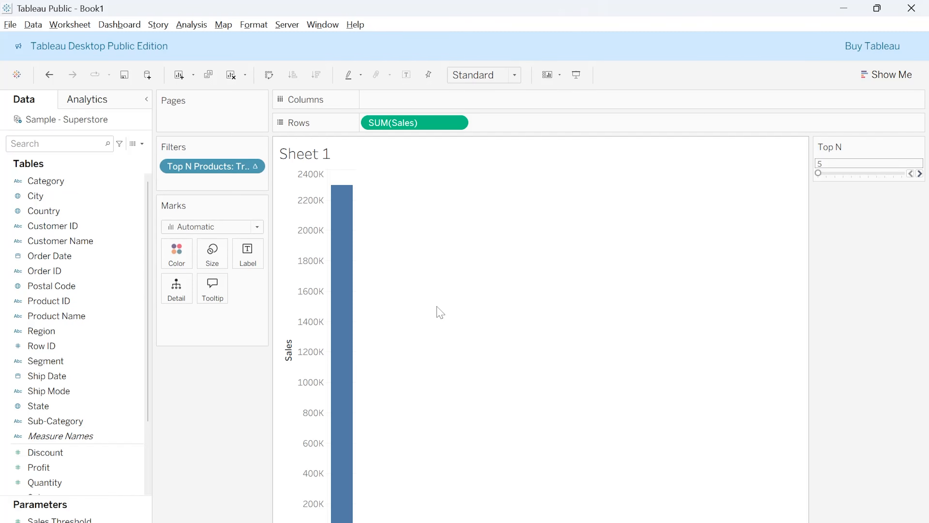
{"action": "left_click_drag", "start_coordinate": [73, 315], "coordinate": [398, 103]}
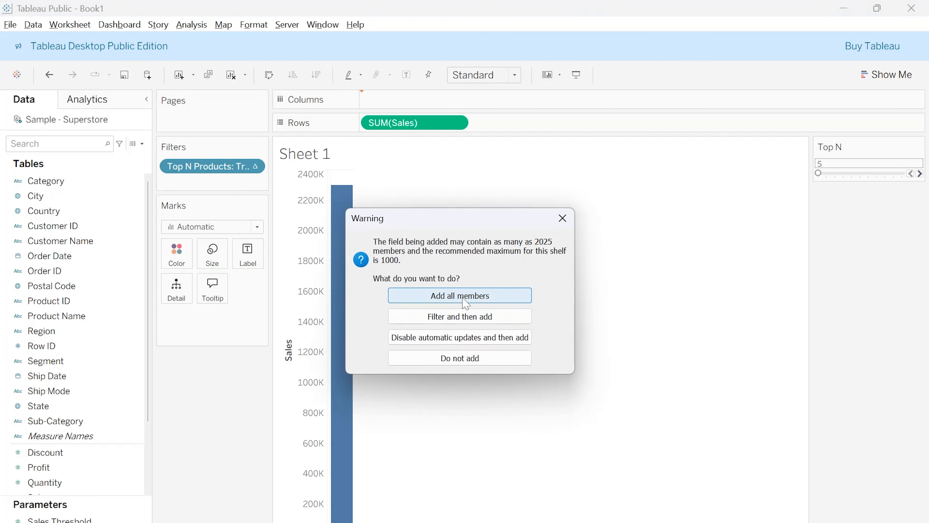
{"action": "left_click", "coordinate": [462, 299]}
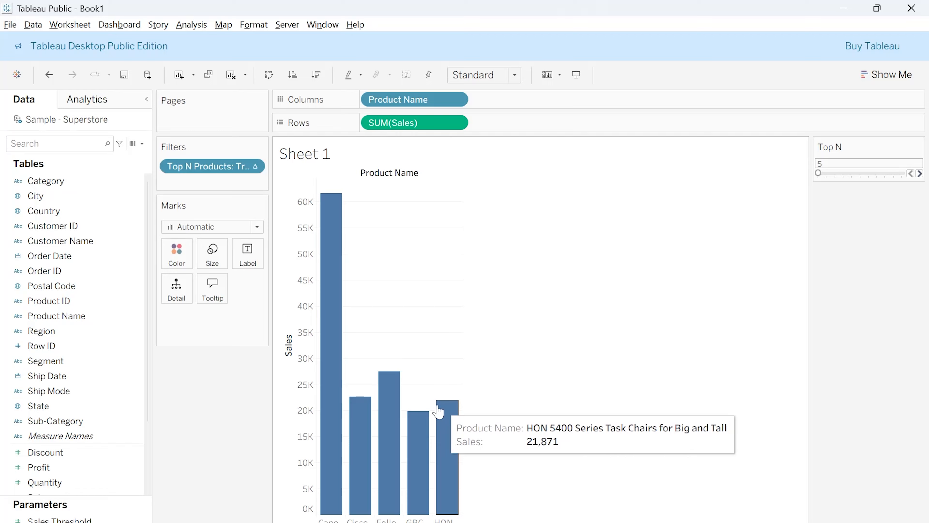
Inspect the product name and sales details of the individual bars in the chart
{"action": "mouse_move", "coordinate": [336, 426]}
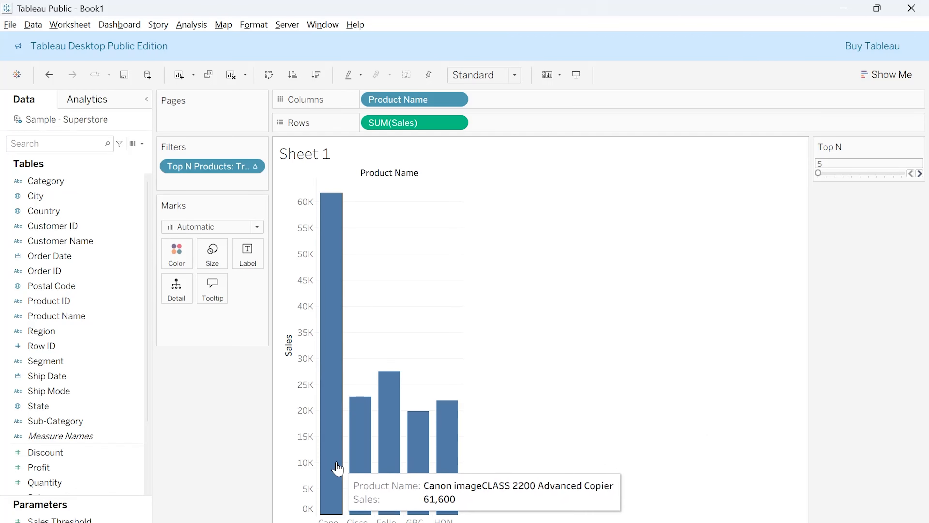
{"action": "mouse_move", "coordinate": [442, 461]}
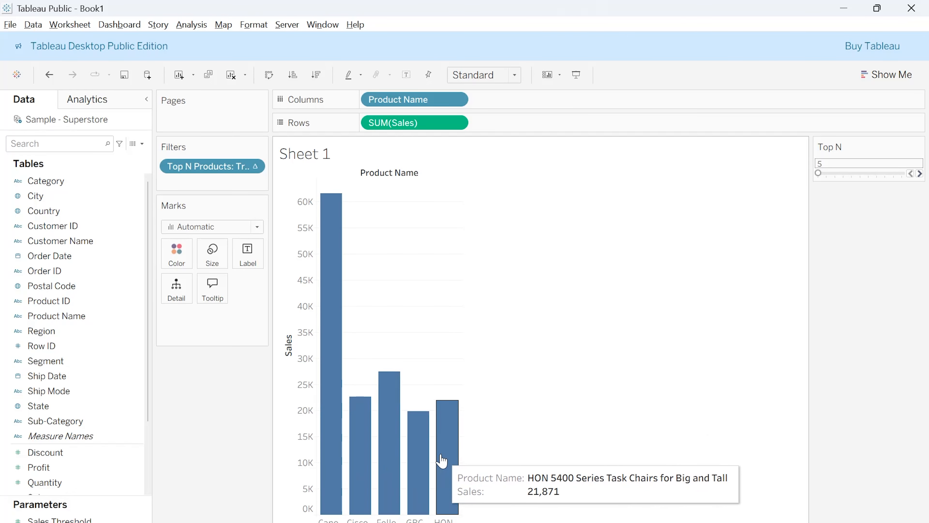
{"action": "mouse_move", "coordinate": [324, 379]}
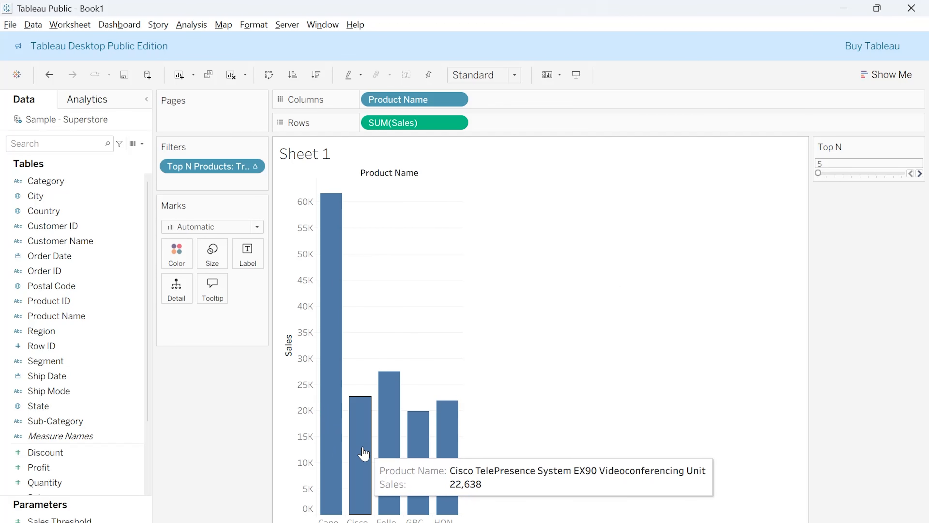
{"action": "mouse_move", "coordinate": [421, 436]}
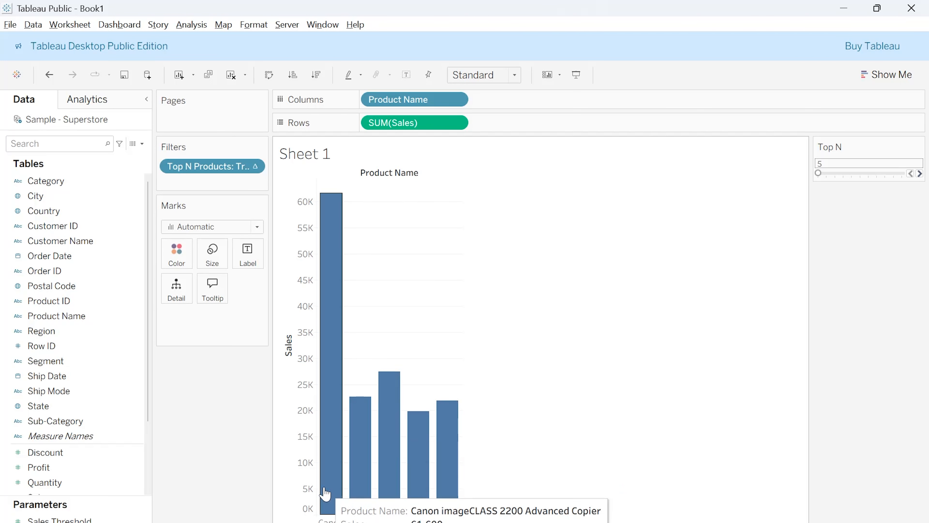
{"action": "mouse_move", "coordinate": [352, 489]}
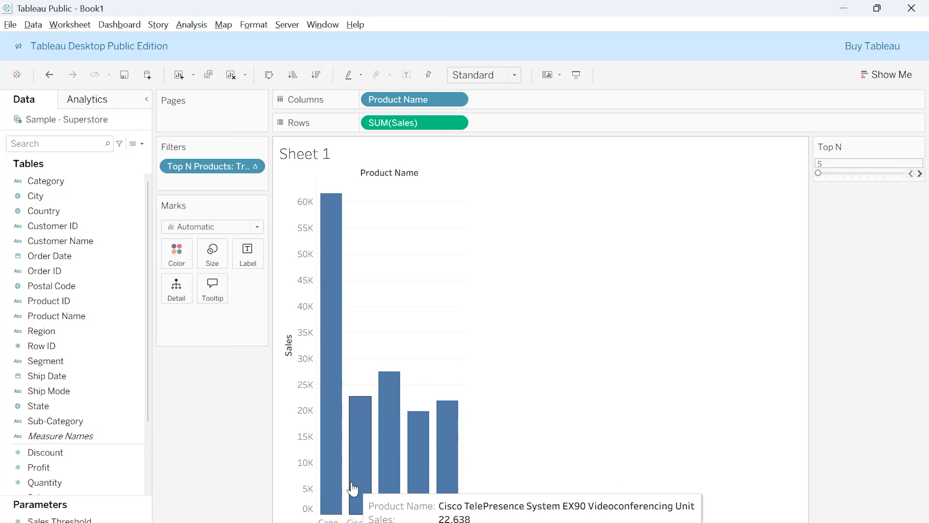
{"action": "mouse_move", "coordinate": [392, 480]}
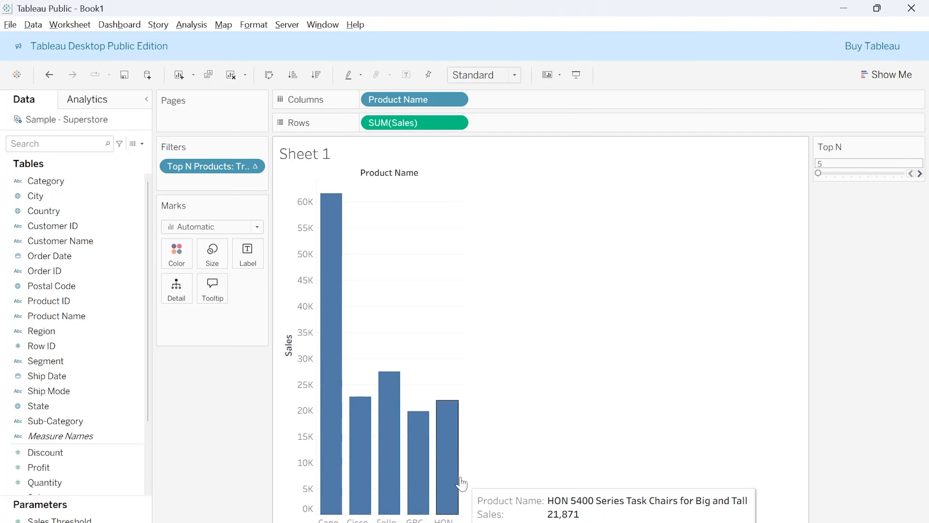
Test the Top N parameter by raising it to 15, lowering it to 5 and raising it to 15 again
{"action": "left_click", "coordinate": [919, 173]}
{"action": "left_click", "coordinate": [919, 174]}
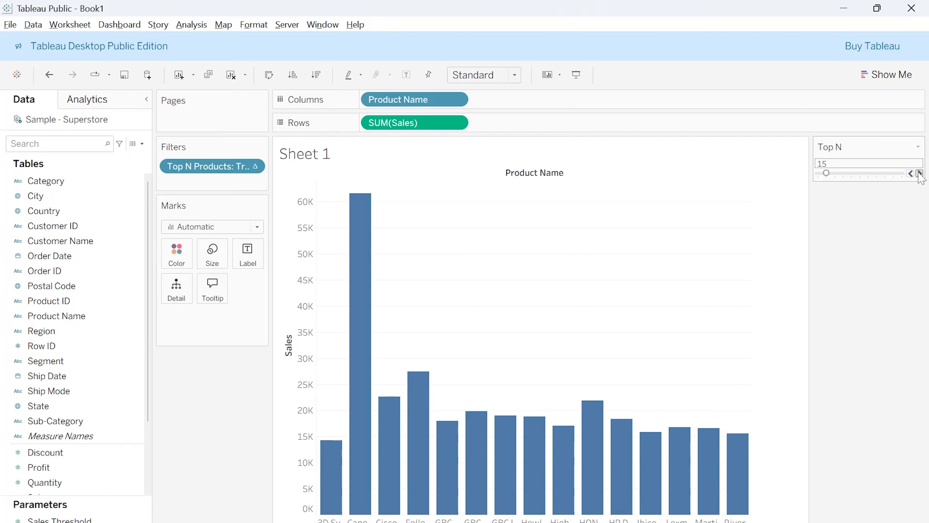
{"action": "left_click", "coordinate": [911, 174]}
{"action": "left_click", "coordinate": [911, 174]}
{"action": "left_click", "coordinate": [920, 173]}
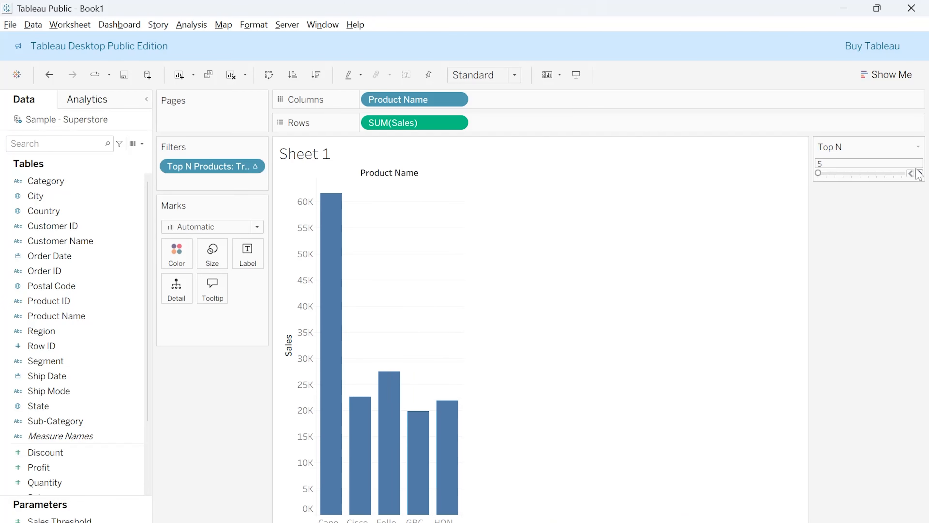
{"action": "left_click", "coordinate": [920, 174]}
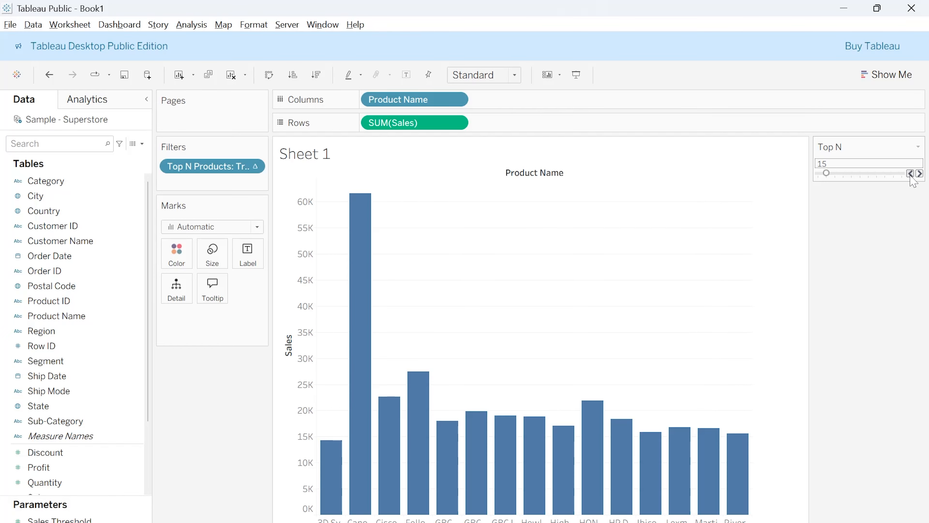
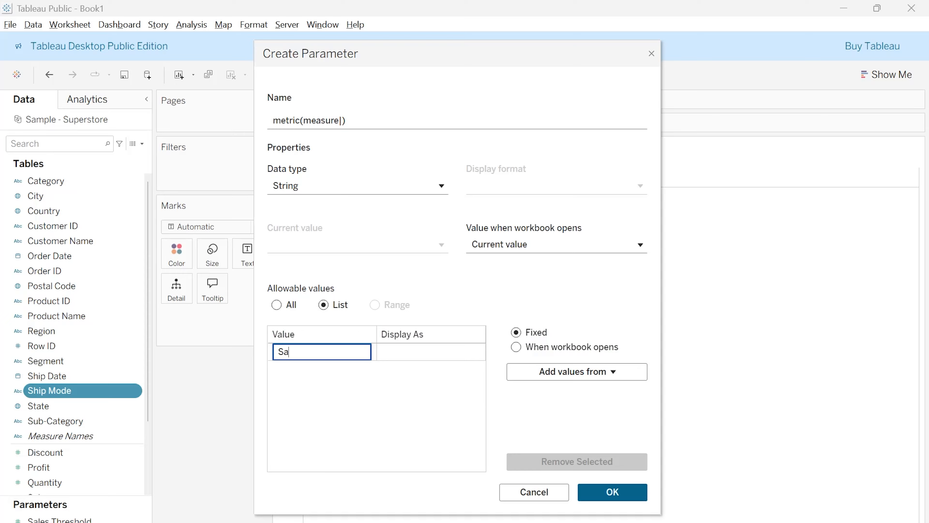
Fill the string parameter's allowable values list with Sales, Profit, Quantity and Discount and create the parameter
{"action": "key", "text": "Return"}
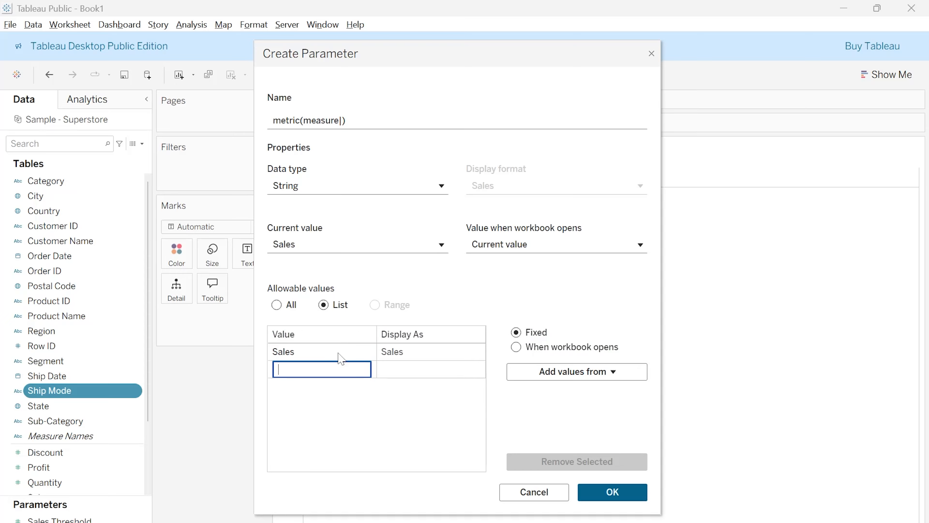
{"action": "type", "text": "Profit"}
{"action": "key", "text": "Return"}
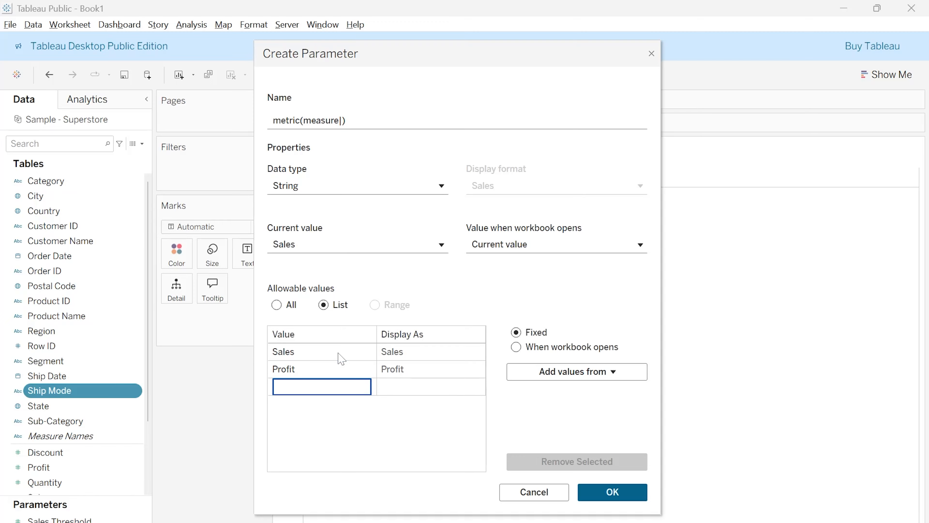
{"action": "type", "text": "Quantity"}
{"action": "key", "text": "Return"}
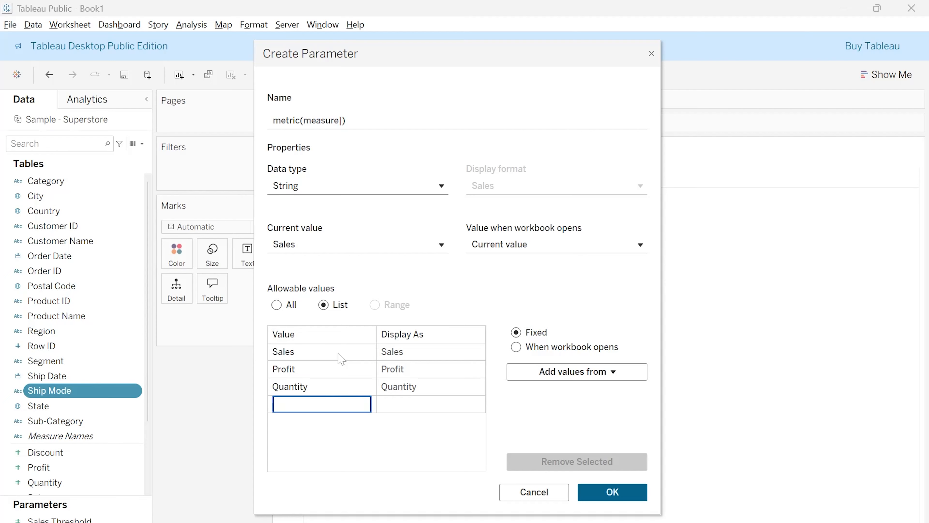
{"action": "type", "text": "Discount"}
{"action": "key", "text": "Return"}
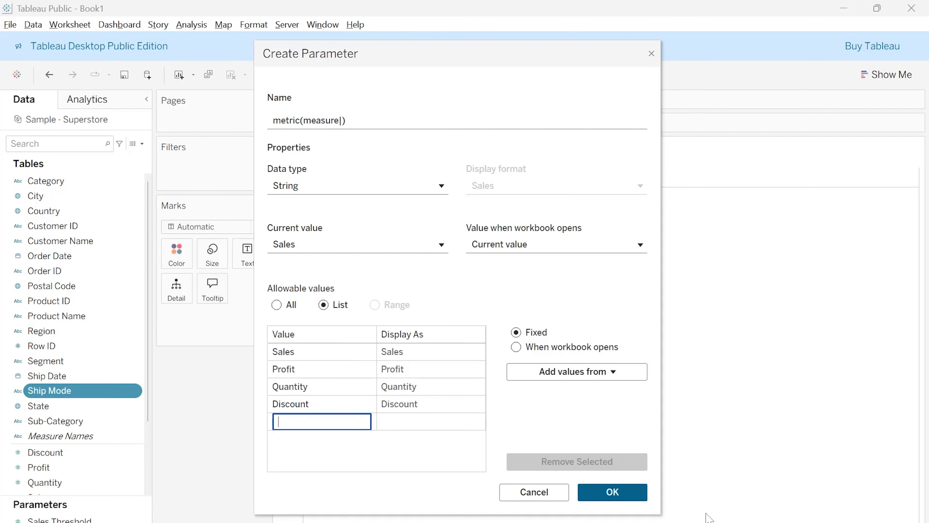
{"action": "left_click", "coordinate": [608, 498]}
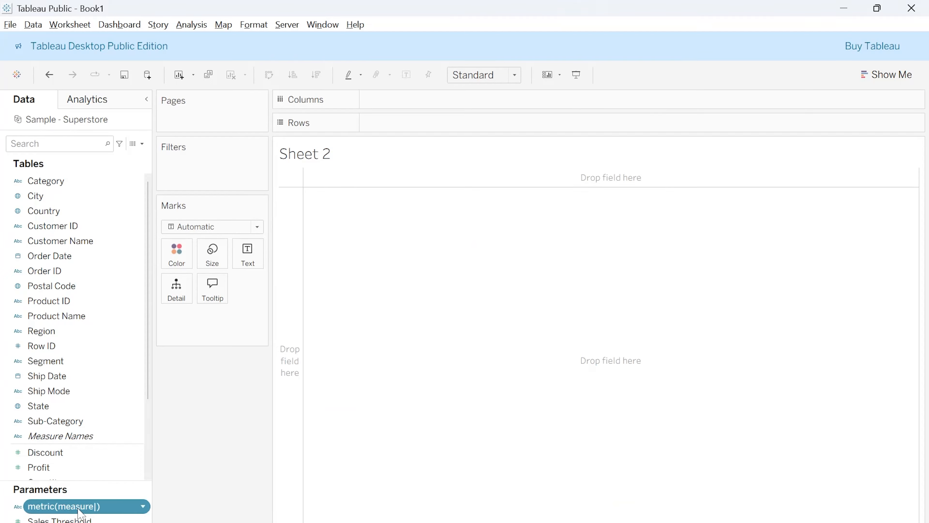
Correct the new parameter's name to metric(measure) by removing the stray character
{"action": "right_click", "coordinate": [102, 510]}
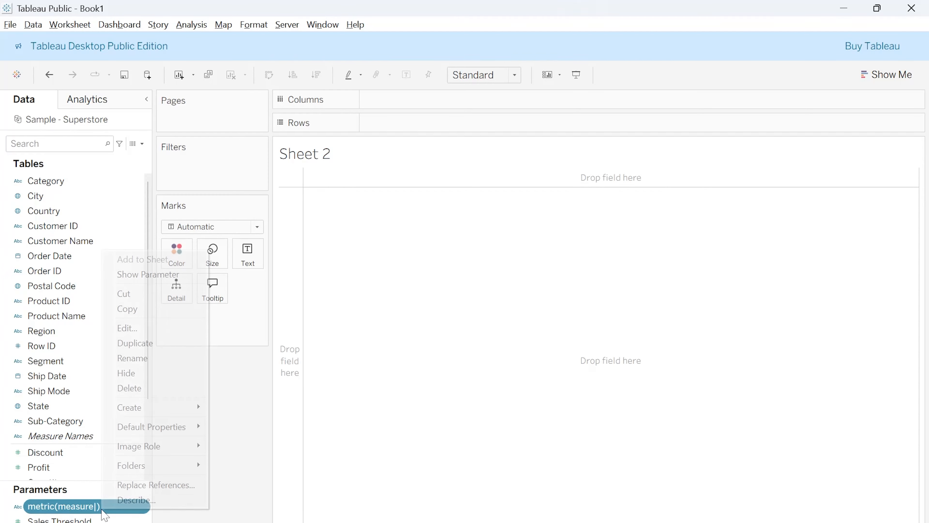
{"action": "left_click", "coordinate": [148, 327]}
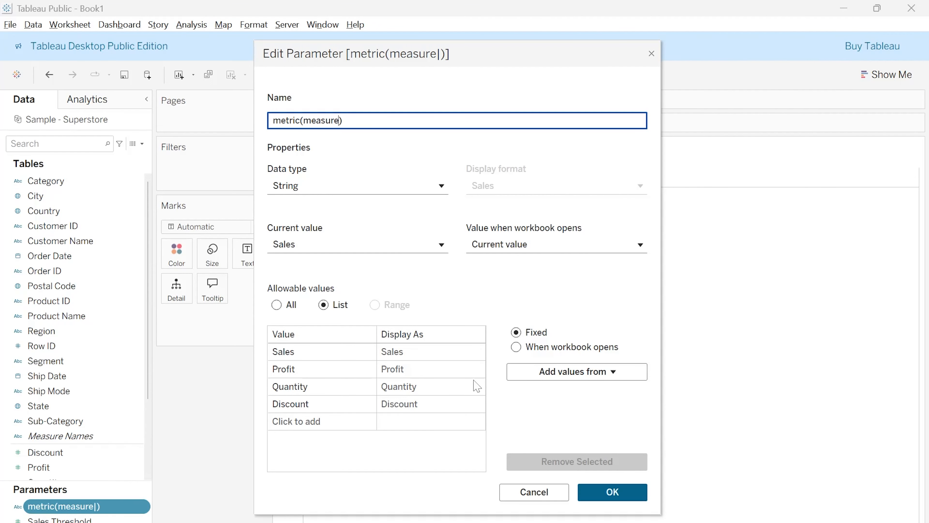
{"action": "left_click", "coordinate": [602, 492]}
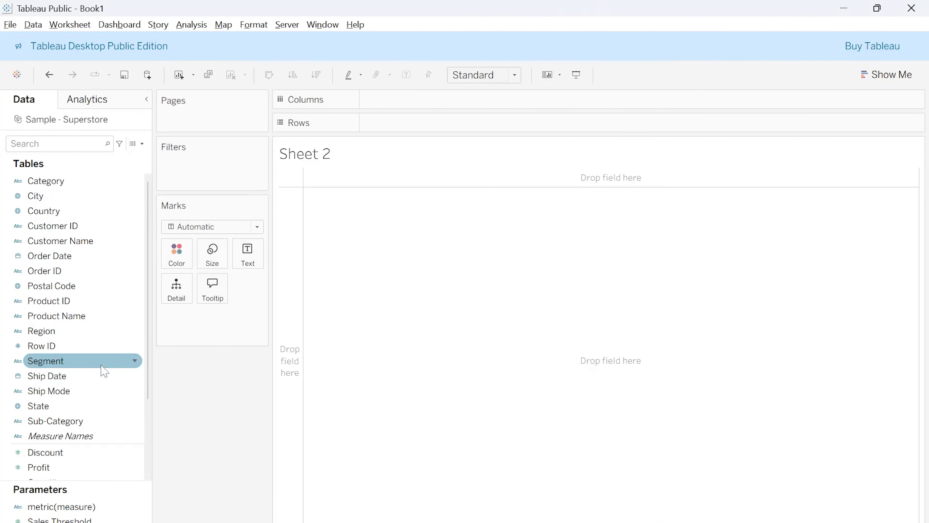
Create a calculated field from the Ship Date field and name it Measure selector
{"action": "right_click", "coordinate": [104, 375]}
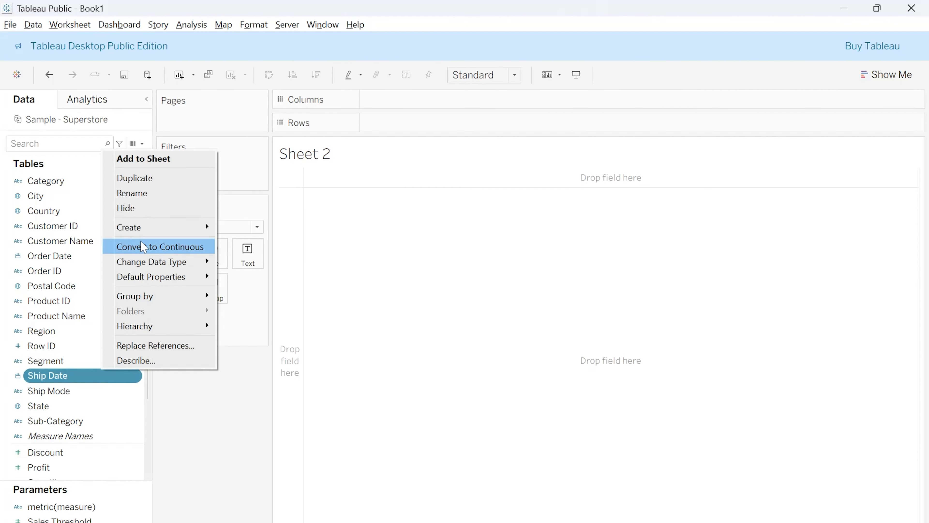
{"action": "mouse_move", "coordinate": [176, 227]}
{"action": "left_click", "coordinate": [253, 227]}
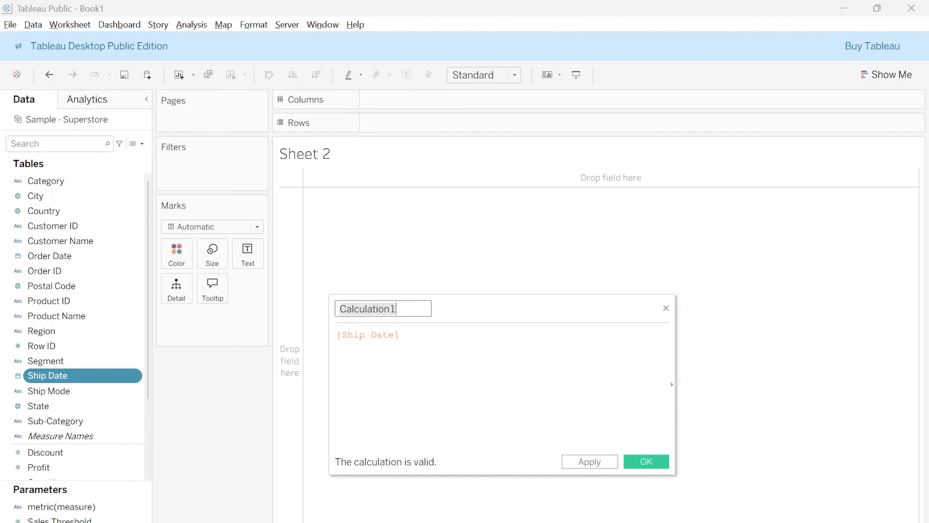
{"action": "key", "text": "BackSpace"}
{"action": "type", "text": "M"}
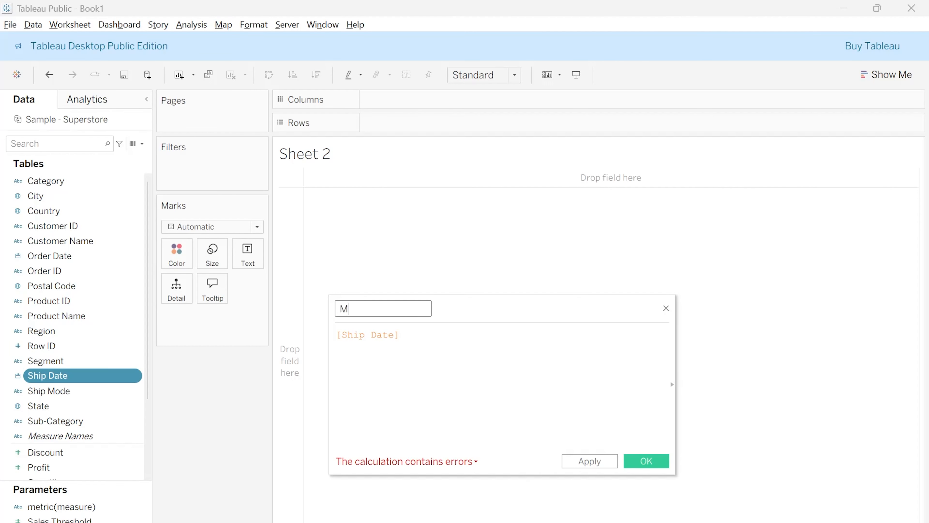
{"action": "key", "text": "BackSpace"}
{"action": "type", "text": "Measure"}
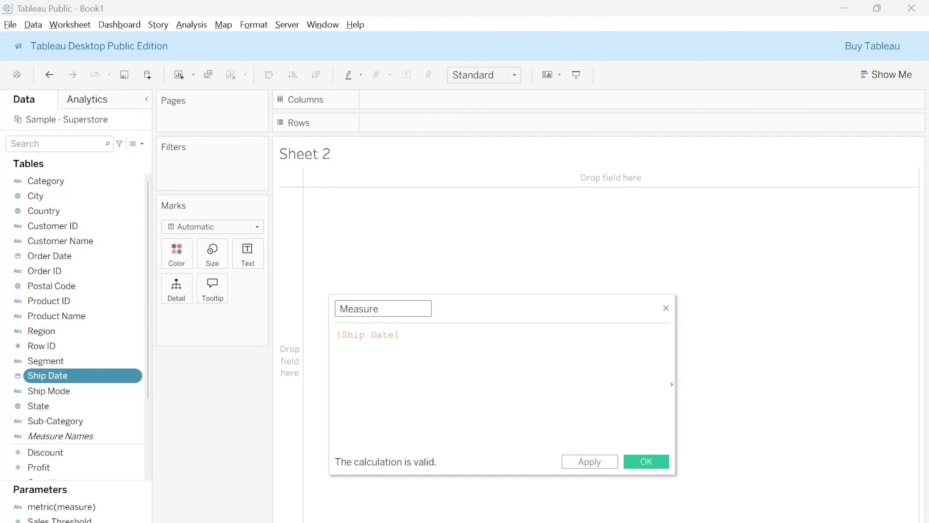
{"action": "type", "text": " selector"}
Replace the default Ship Date formula with the opening line CASE [metric(measure)]
{"action": "left_click", "coordinate": [400, 334]}
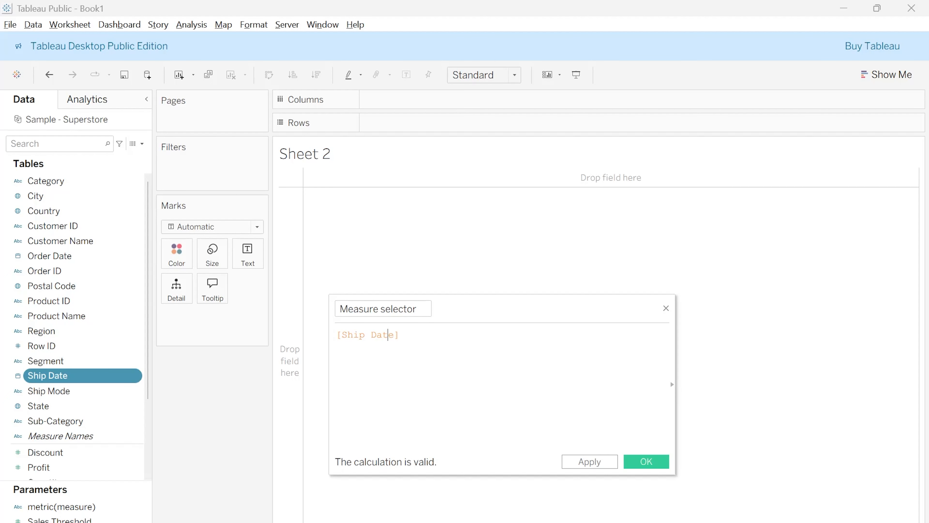
{"action": "key", "text": "ctrl+a"}
{"action": "key", "text": "BackSpace"}
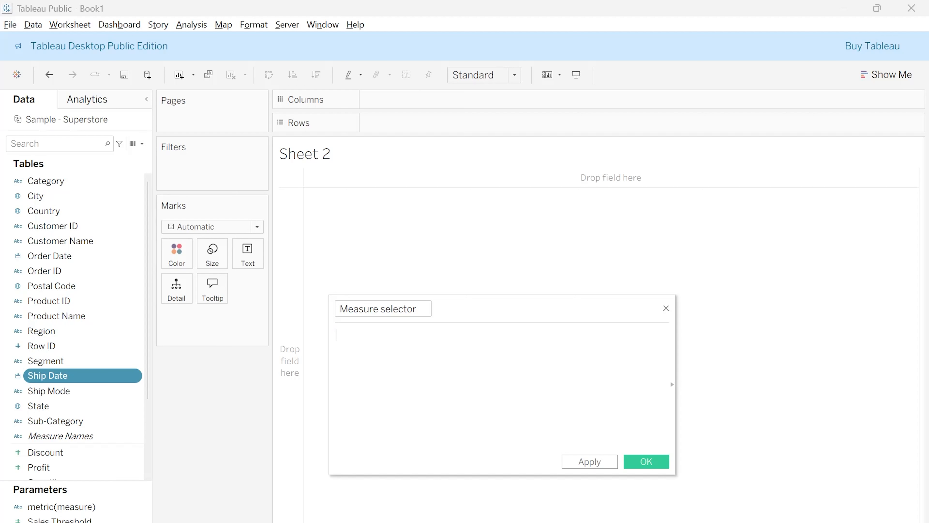
{"action": "type", "text": "CASE"}
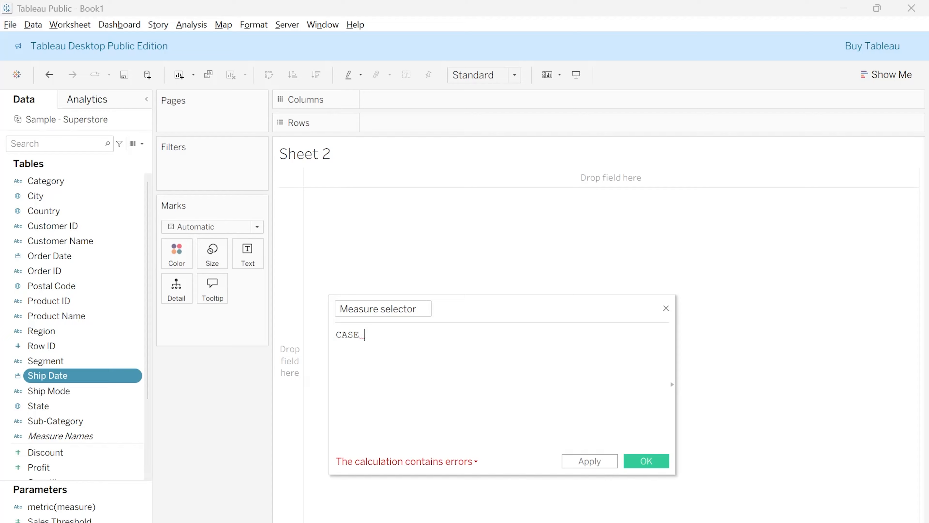
{"action": "type", "text": " [m"}
{"action": "key", "text": "Return"}
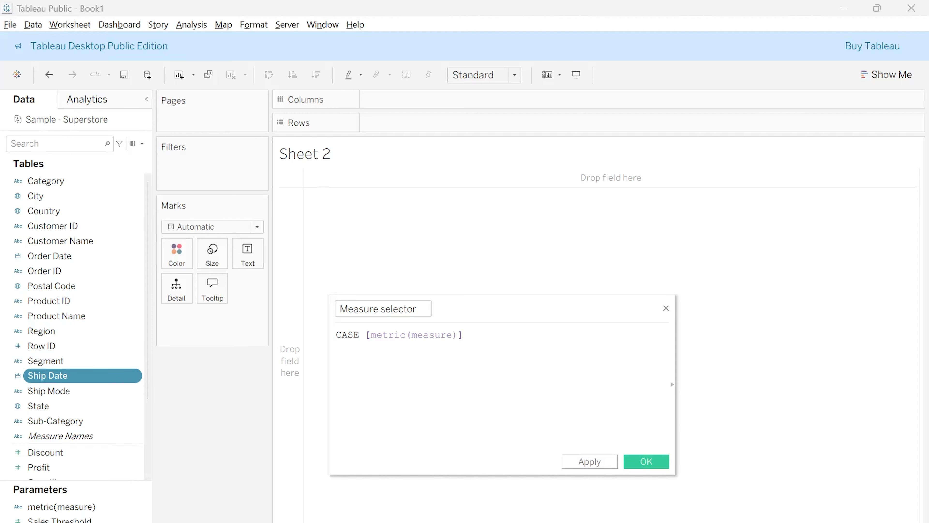
Add the branch WHEN 'Quantity' THEN [Quantity] on a new line below the CASE line
{"action": "key", "text": "Return"}
{"action": "type", "text": "W"}
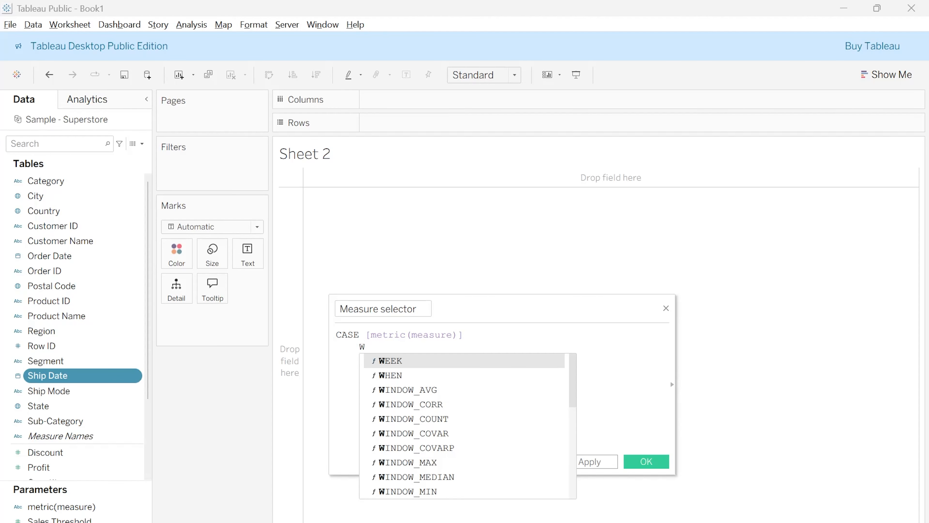
{"action": "type", "text": "H"}
{"action": "key", "text": "Return"}
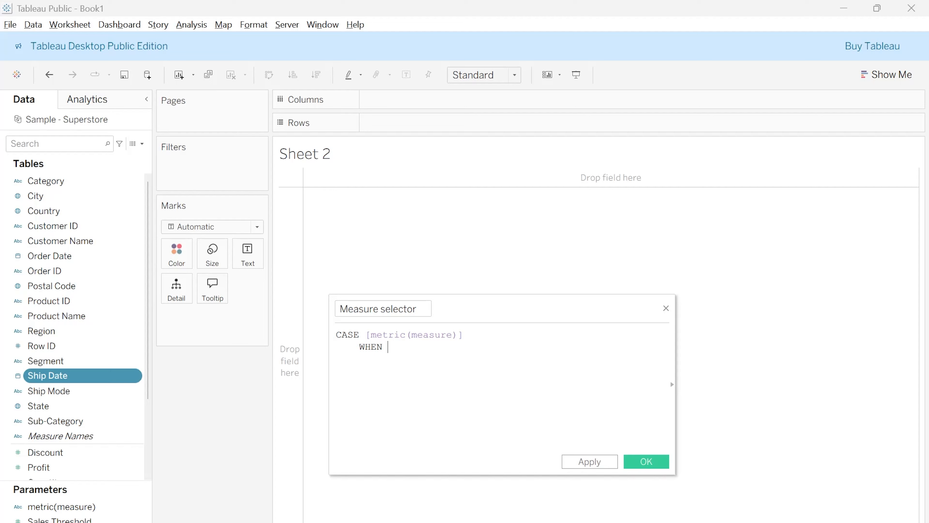
{"action": "type", "text": "'Quantity' THEN "}
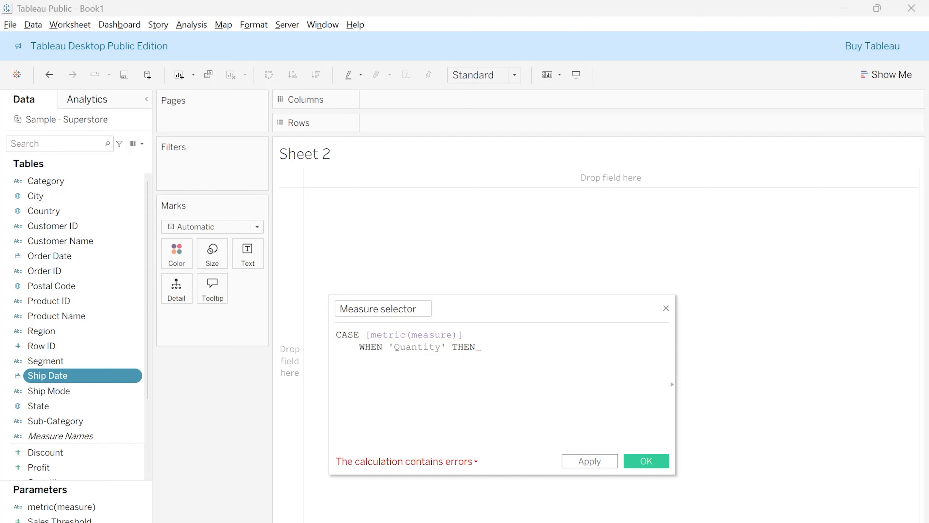
{"action": "type", "text": "Q"}
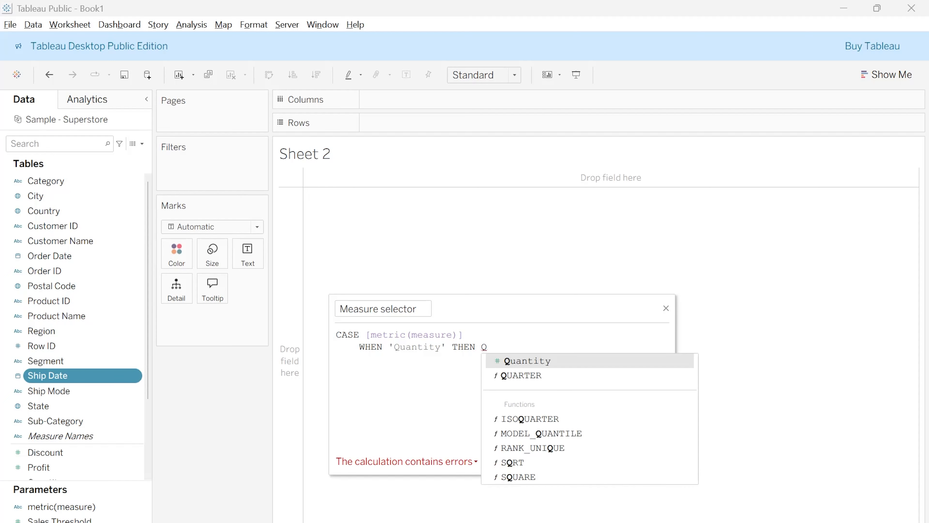
{"action": "key", "text": "Return"}
{"action": "key", "text": "Return"}
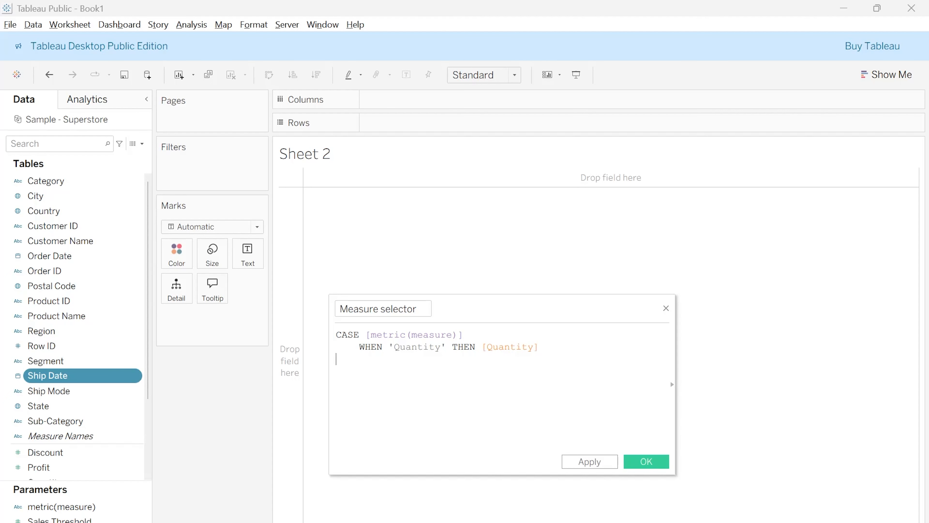
Add the branch WHEN 'Sales' THEN [Sales] below the Quantity branch
{"action": "type", "text": "WHEN "}
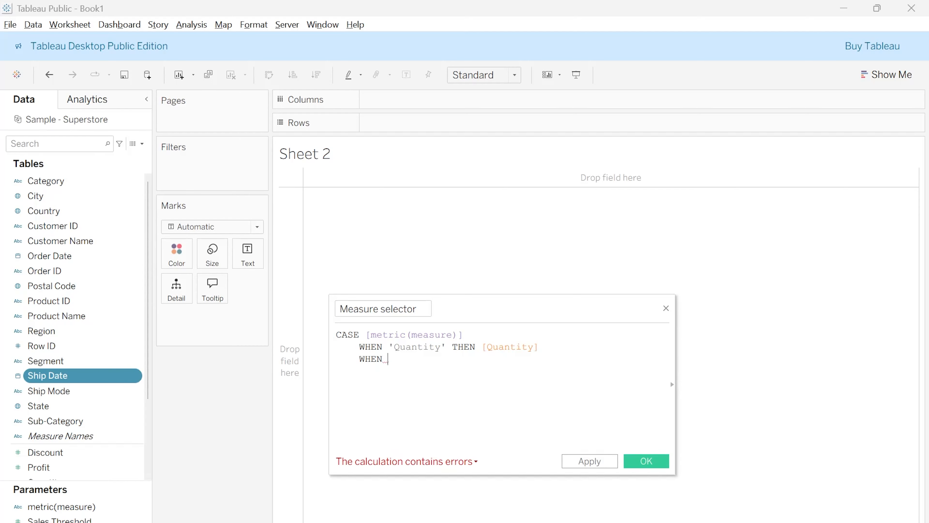
{"action": "type", "text": "'Sales"}
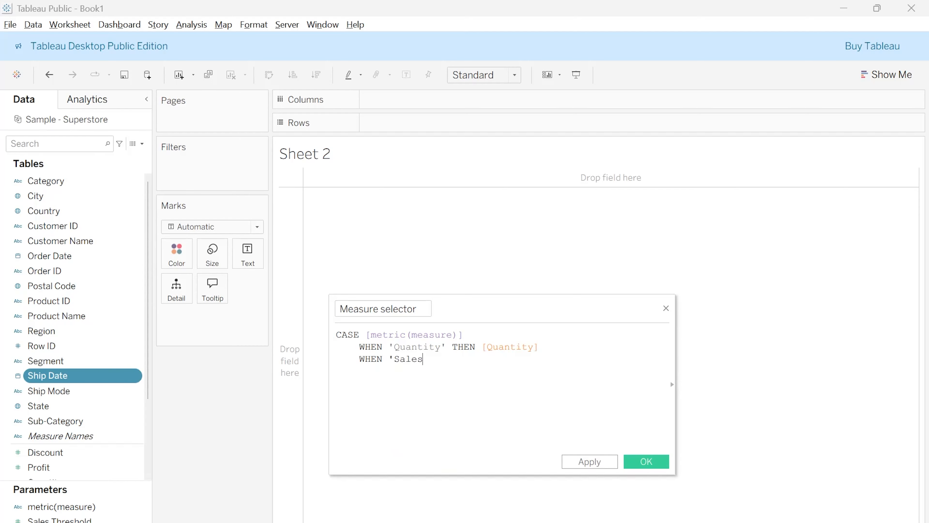
{"action": "type", "text": "' Then"}
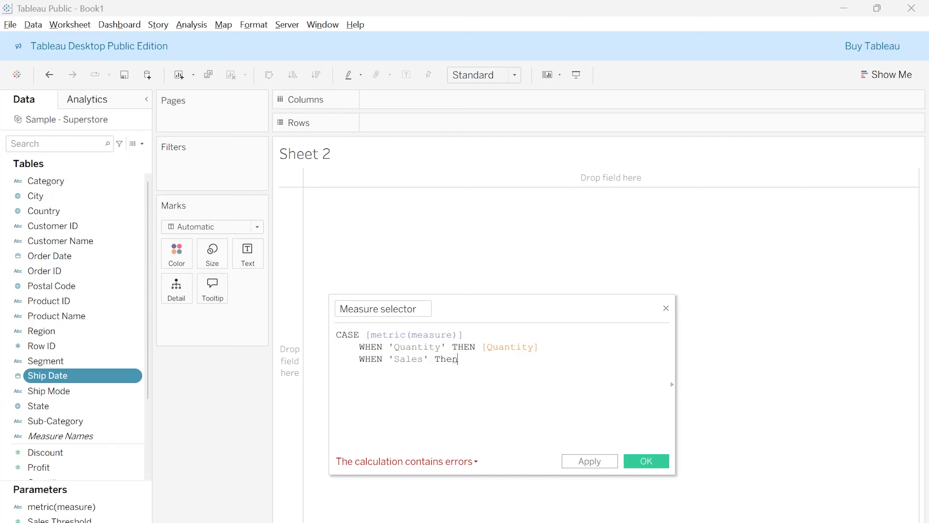
{"action": "key", "text": "BackSpace"}
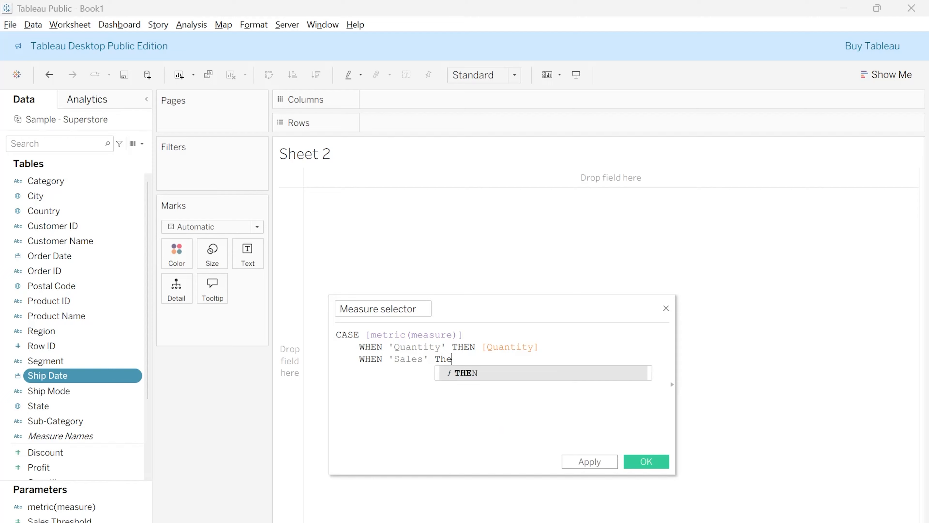
{"action": "key", "text": "Return"}
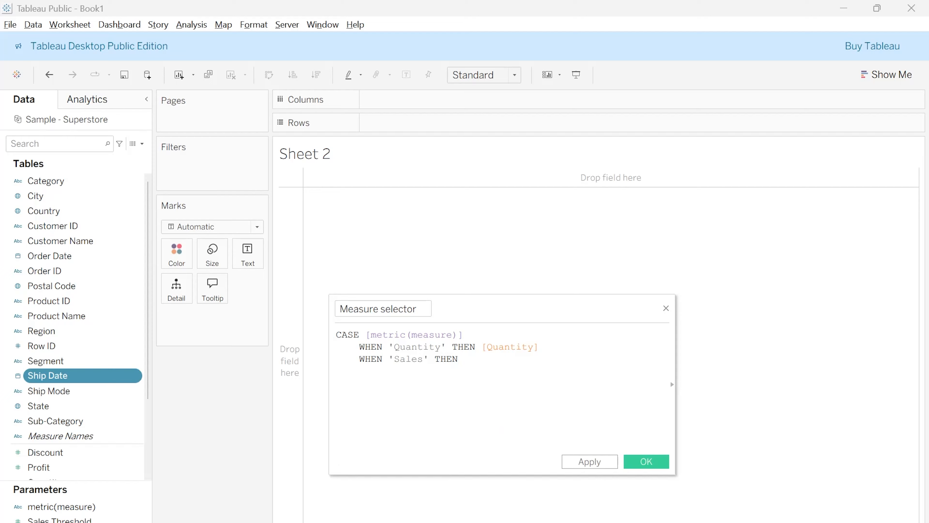
{"action": "type", "text": "Sa"}
{"action": "key", "text": "Return"}
Add the branch WHEN 'Discount' THEN [Discount] below the Sales branch
{"action": "key", "text": "Return"}
{"action": "type", "text": "WHE"}
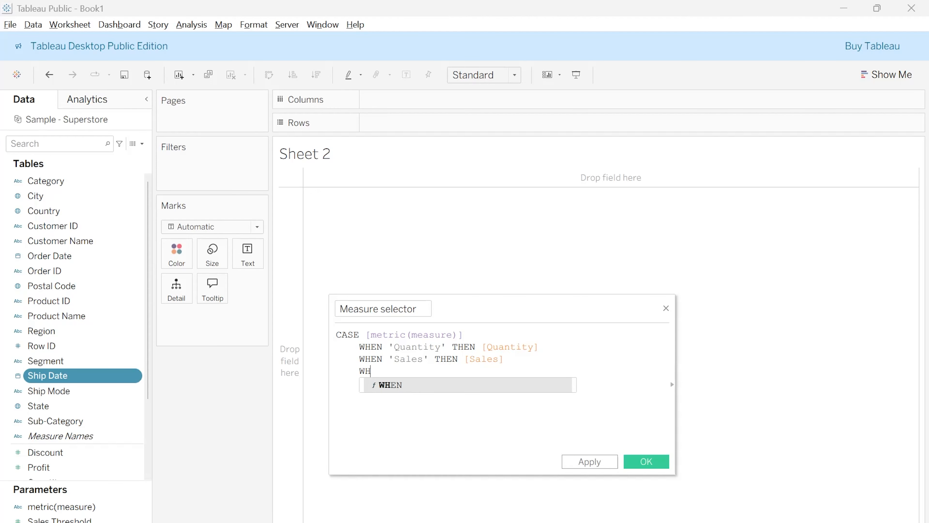
{"action": "key", "text": "Return"}
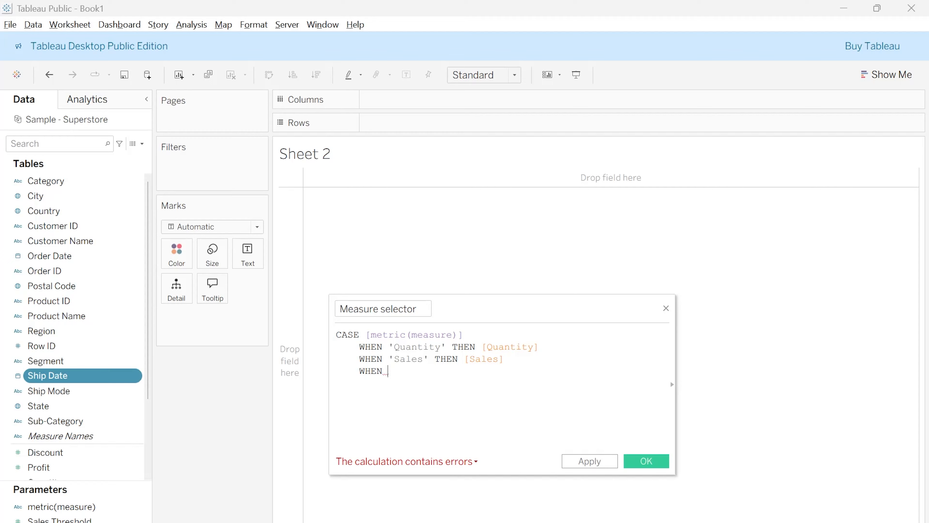
{"action": "type", "text": "'Discount'"}
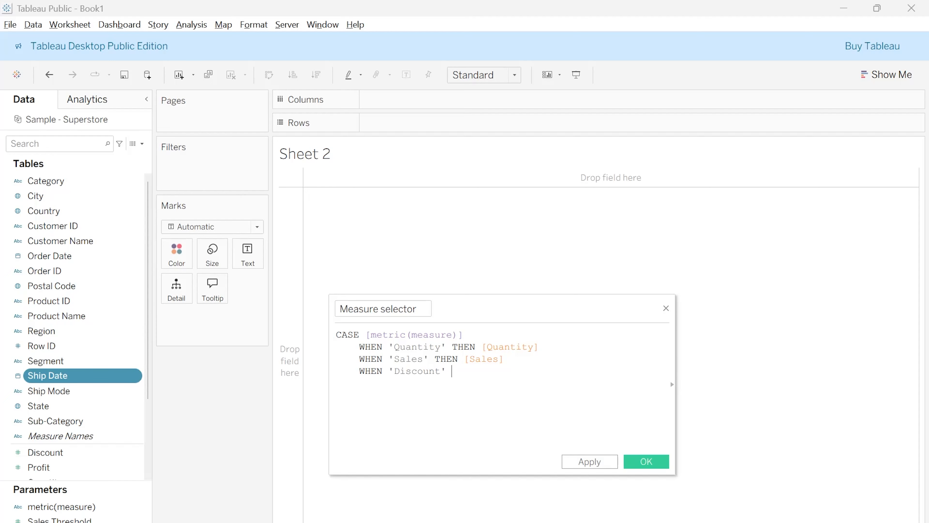
{"action": "type", "text": " TH"}
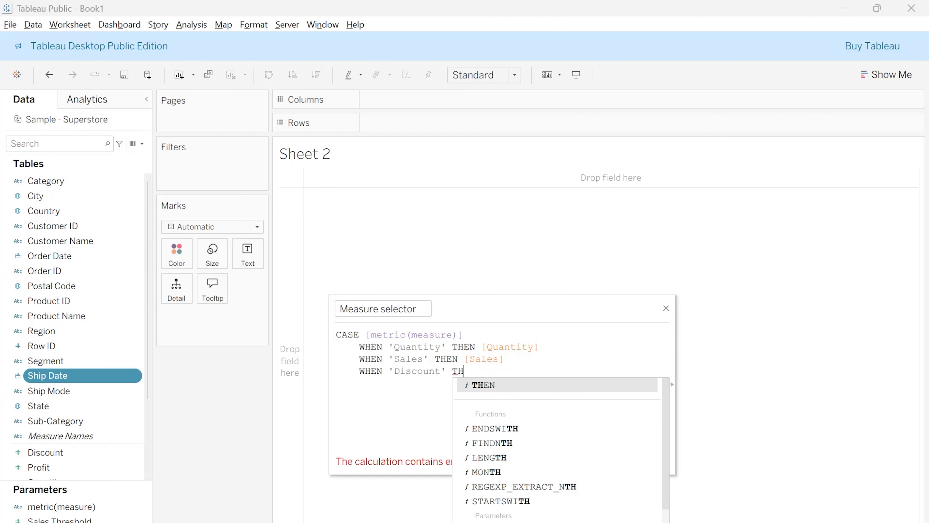
{"action": "key", "text": "Return"}
{"action": "type", "text": "D"}
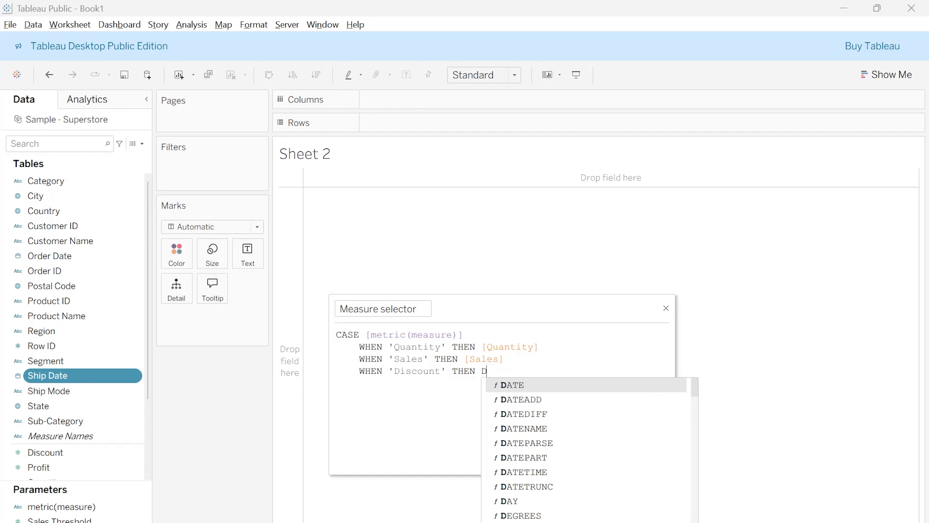
{"action": "type", "text": "is"}
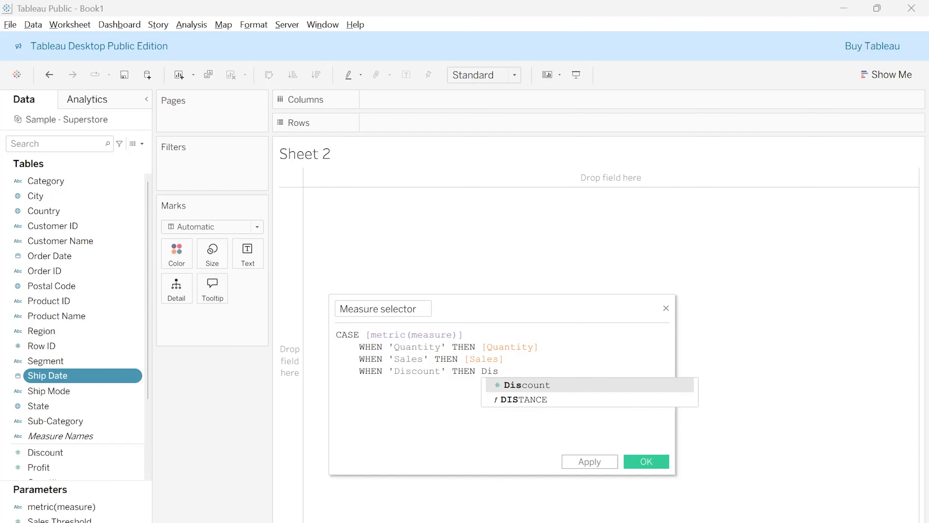
{"action": "key", "text": "Return"}
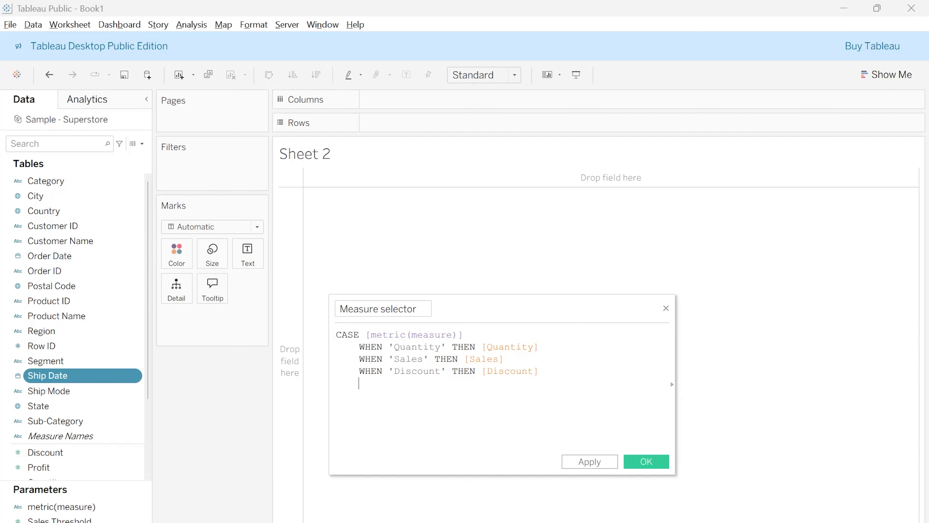
Add the branch WHEN 'Profit' THEN [Profit] on a new line below the Discount branch
{"action": "key", "text": "Return"}
{"action": "type", "text": "WHEN"}
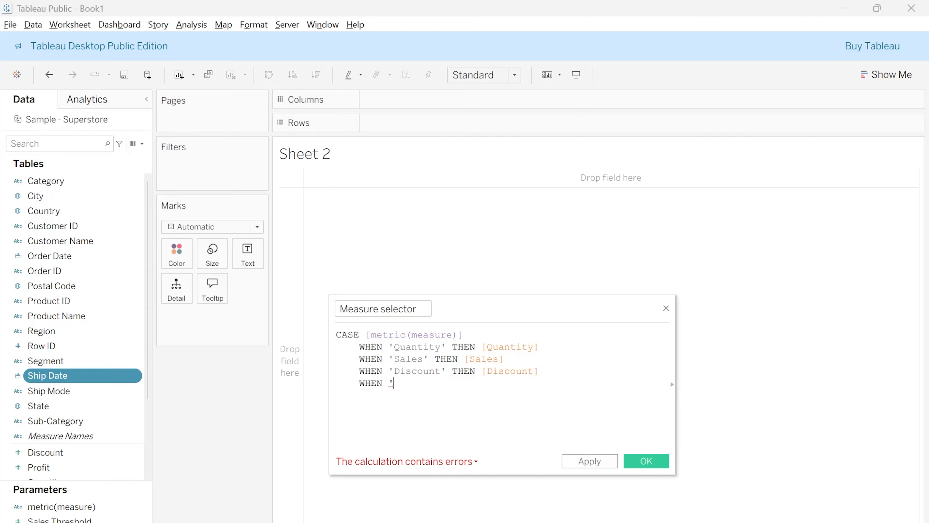
{"action": "type", "text": " ' "}
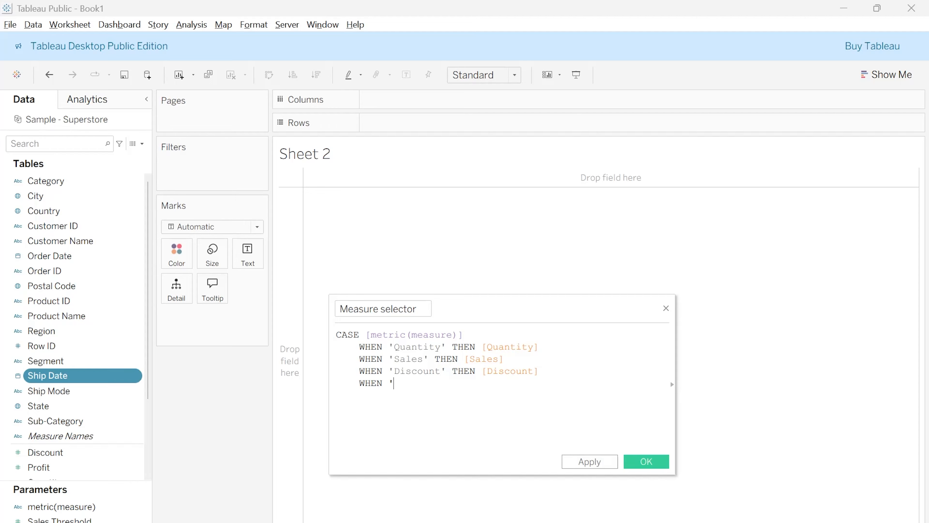
{"action": "type", "text": "Profit'THEN Pro"}
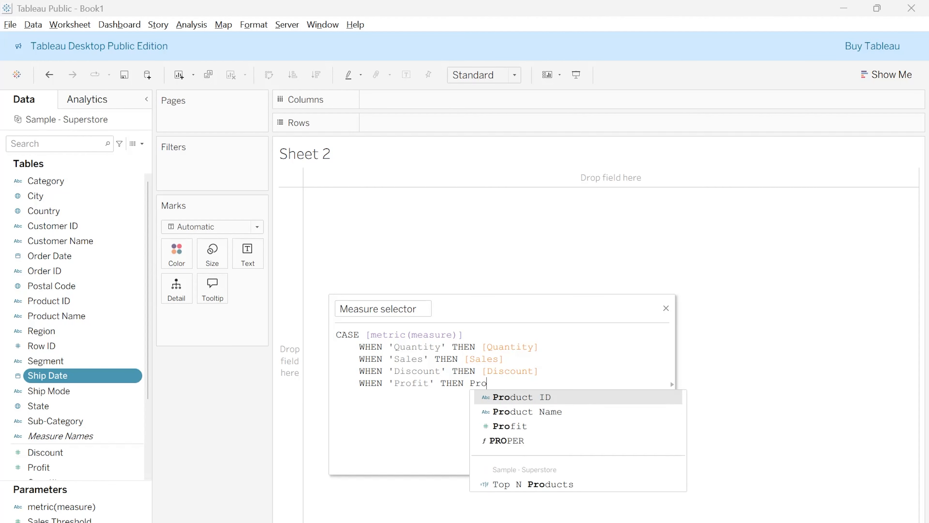
{"action": "type", "text": "f"}
{"action": "key", "text": "Return"}
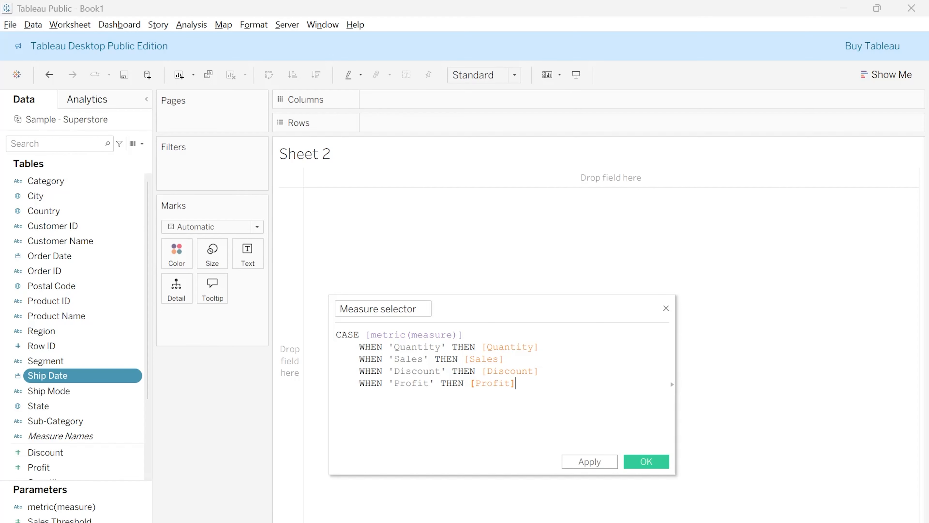
Close the CASE statement with END on its own line, then apply and save the Measure selector calculation
{"action": "key", "text": "Return"}
{"action": "type", "text": "E"}
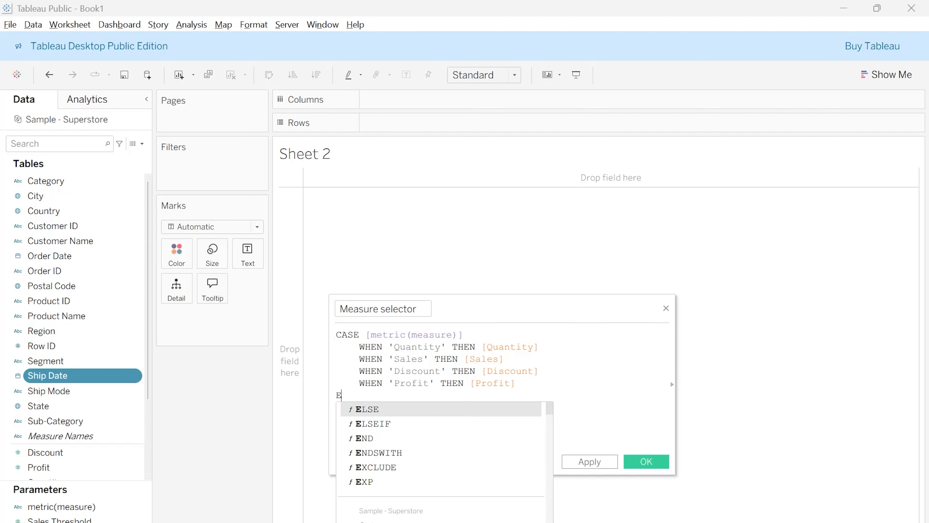
{"action": "type", "text": "ND"}
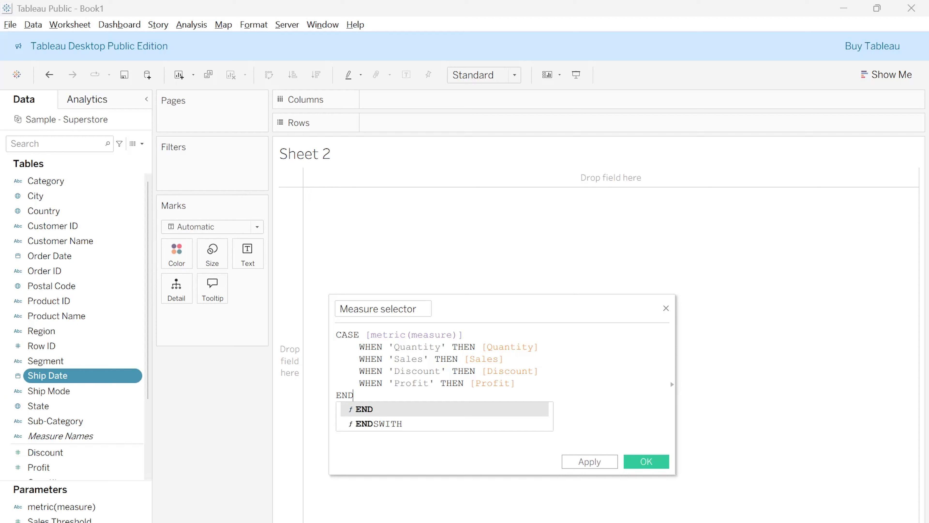
{"action": "key", "text": "Return"}
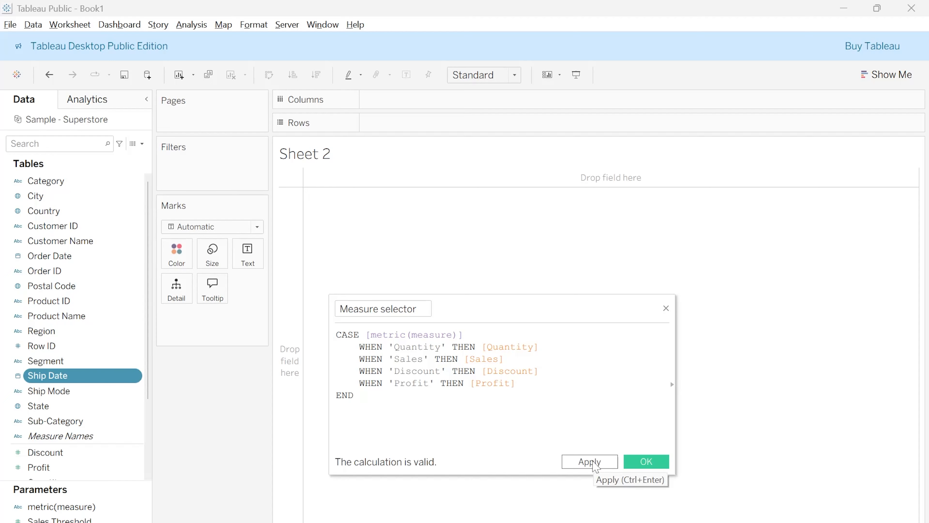
{"action": "left_click", "coordinate": [591, 462]}
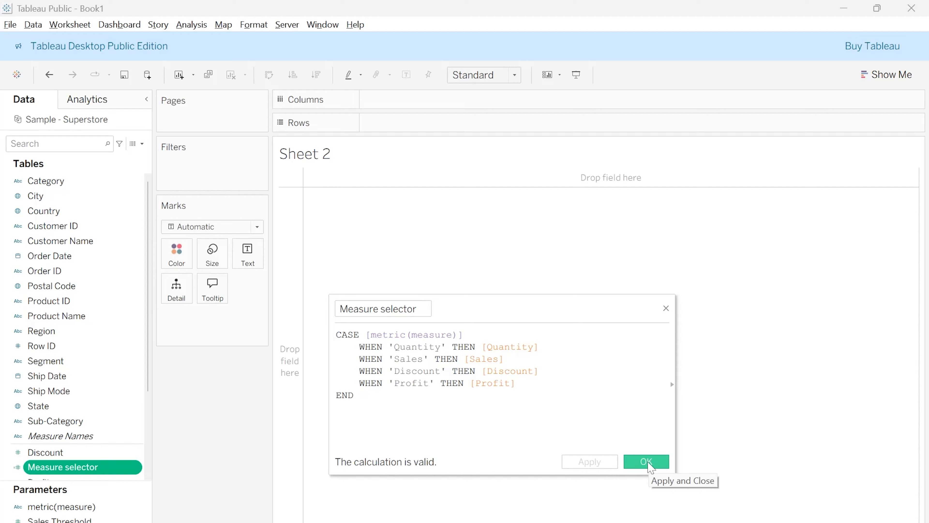
{"action": "left_click", "coordinate": [646, 462]}
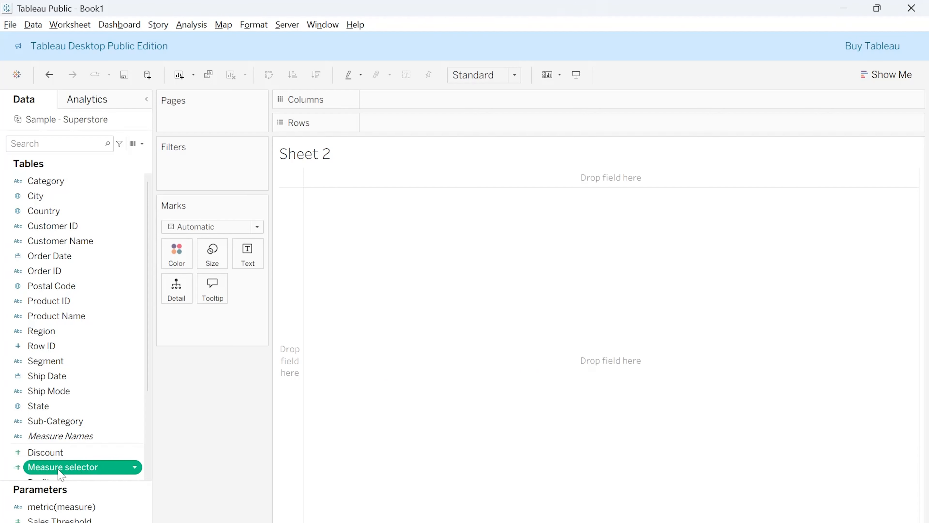
Show the metric(measure) parameter control on Sheet 2 and look through its list of values
{"action": "right_click", "coordinate": [63, 512]}
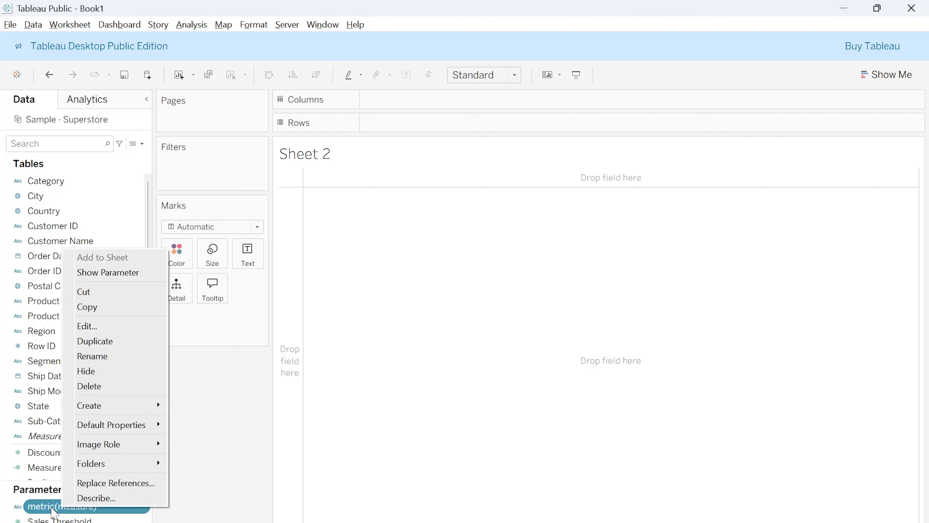
{"action": "left_click", "coordinate": [106, 272]}
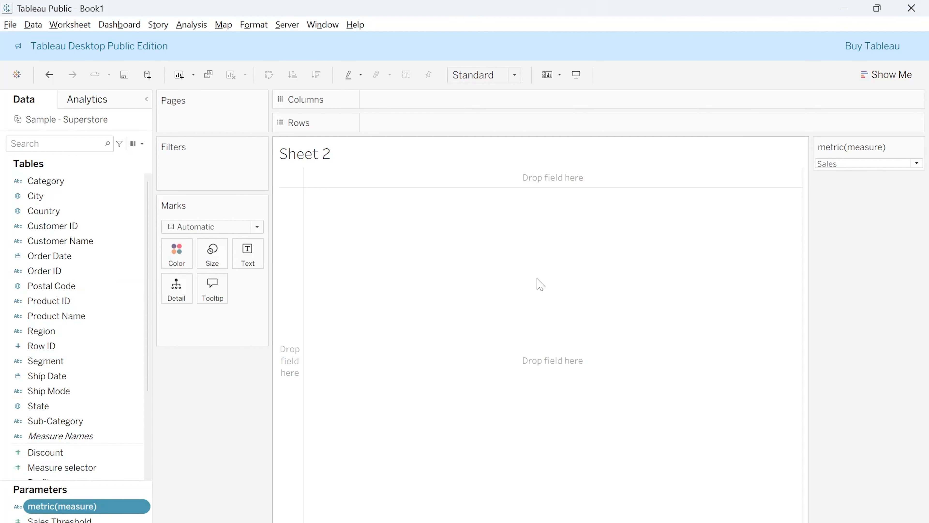
{"action": "left_click", "coordinate": [879, 166]}
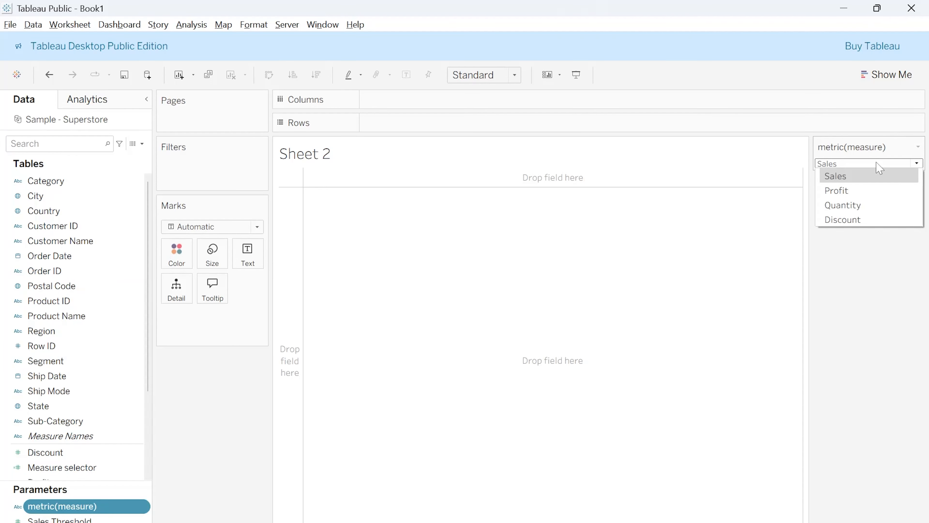
{"action": "left_click", "coordinate": [866, 255]}
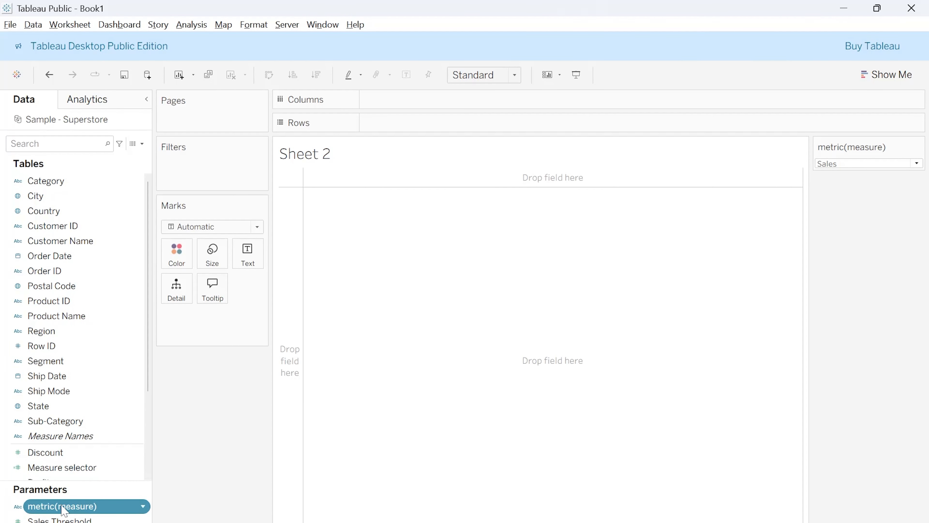
Build a bar chart with Measure selector on Rows and Category on Columns
{"action": "scroll", "coordinate": [73, 390], "scroll_direction": "down", "scroll_amount": 3}
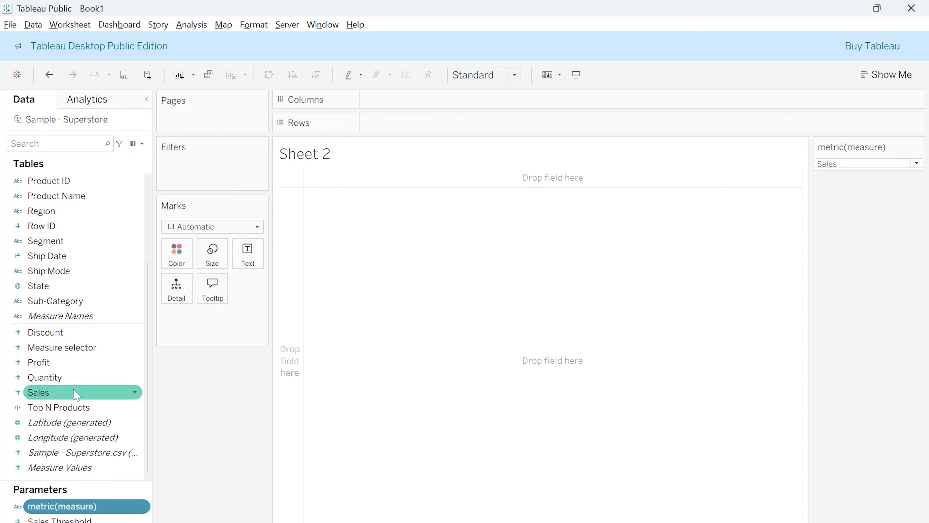
{"action": "double_click", "coordinate": [55, 347]}
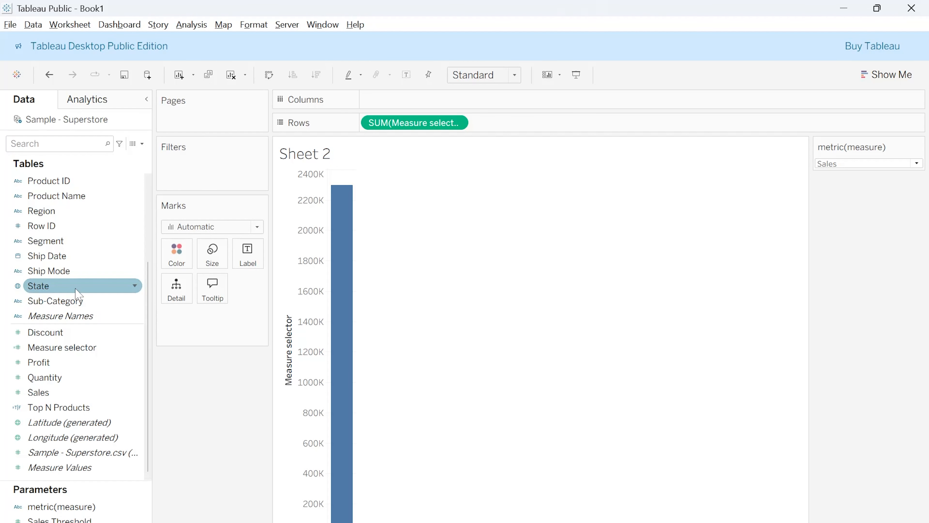
{"action": "scroll", "coordinate": [65, 196], "scroll_direction": "up", "scroll_amount": 3}
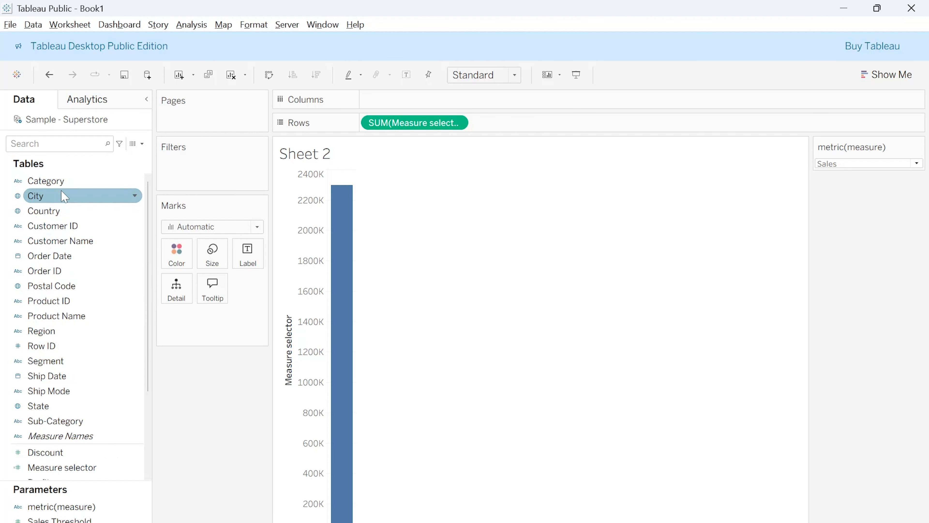
{"action": "left_click_drag", "start_coordinate": [55, 181], "coordinate": [420, 103]}
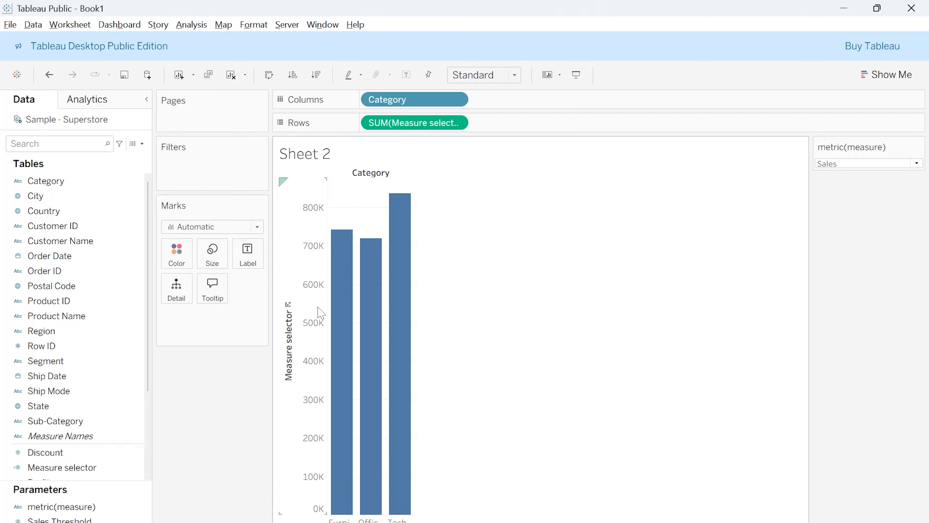
Test the chart by switching the metric(measure) parameter to Profit, Quantity and Discount in turn
{"action": "mouse_move", "coordinate": [348, 359]}
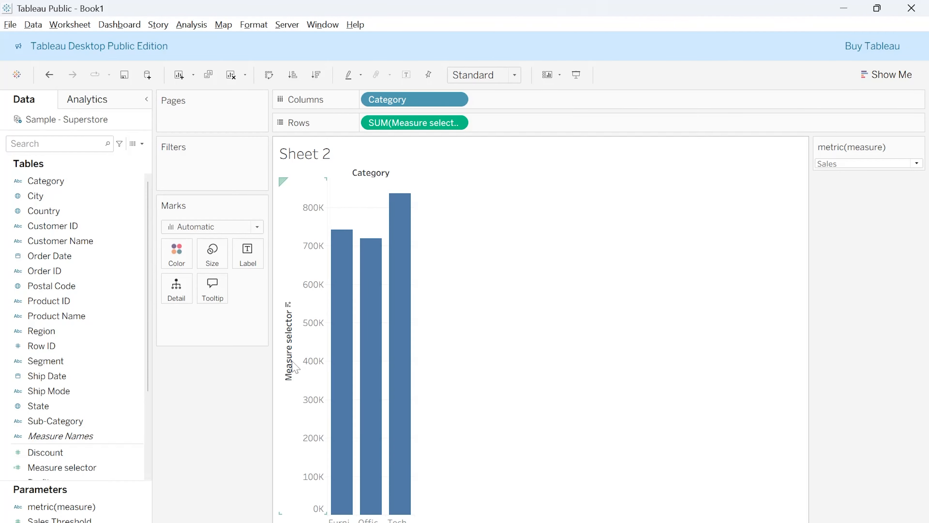
{"action": "left_click", "coordinate": [850, 169]}
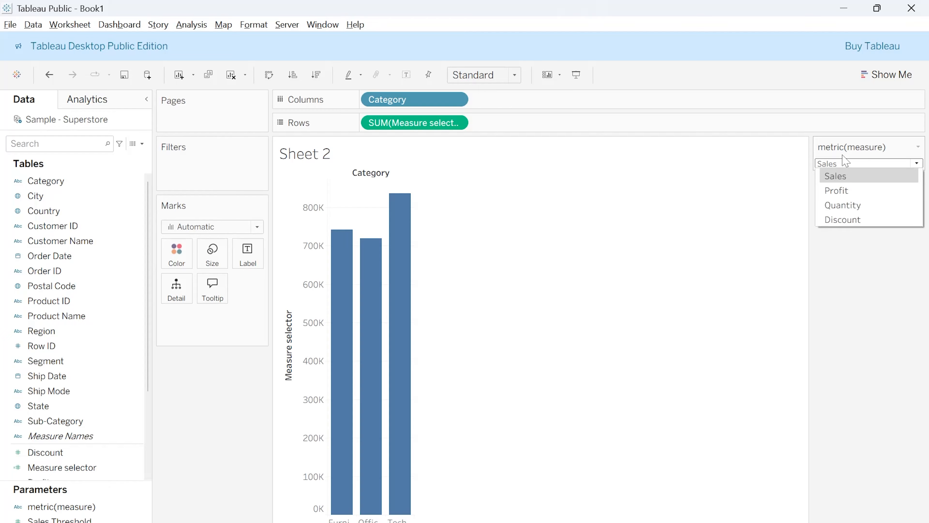
{"action": "left_click", "coordinate": [846, 194]}
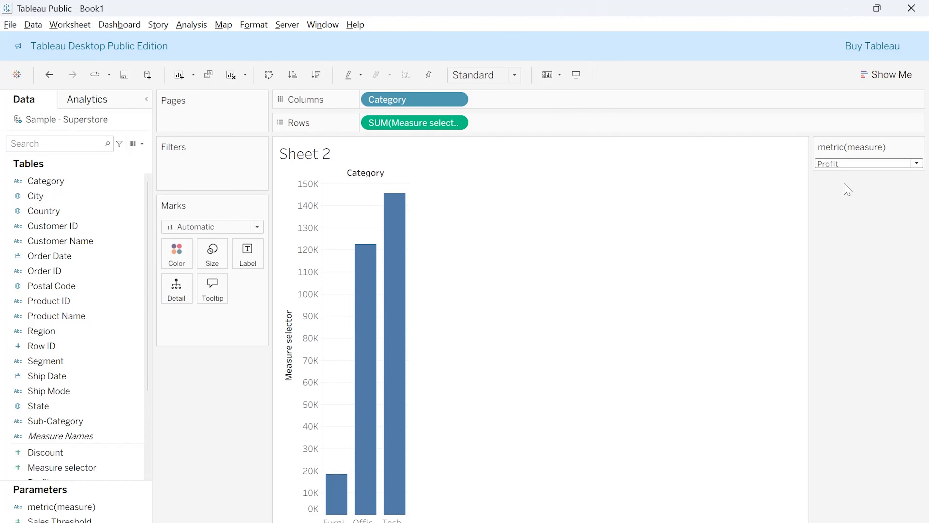
{"action": "left_click", "coordinate": [848, 164]}
{"action": "left_click", "coordinate": [846, 205]}
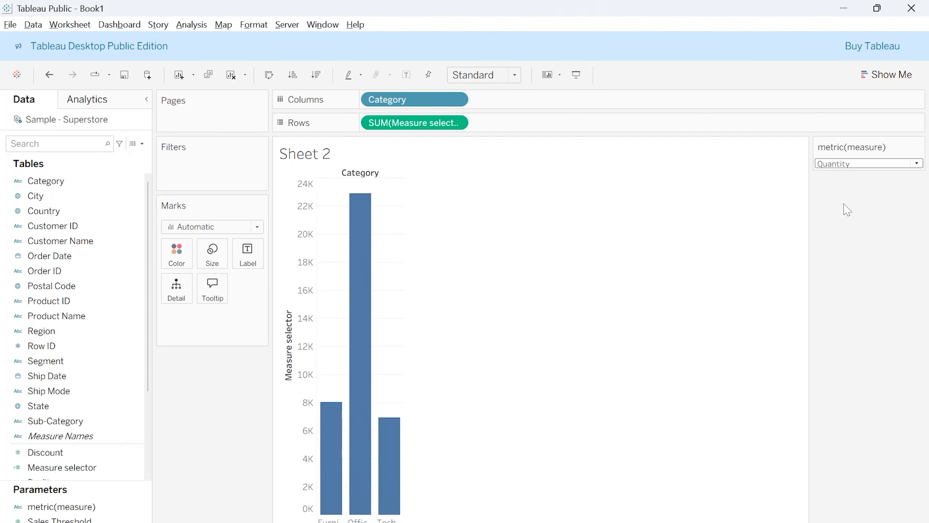
{"action": "left_click", "coordinate": [850, 165]}
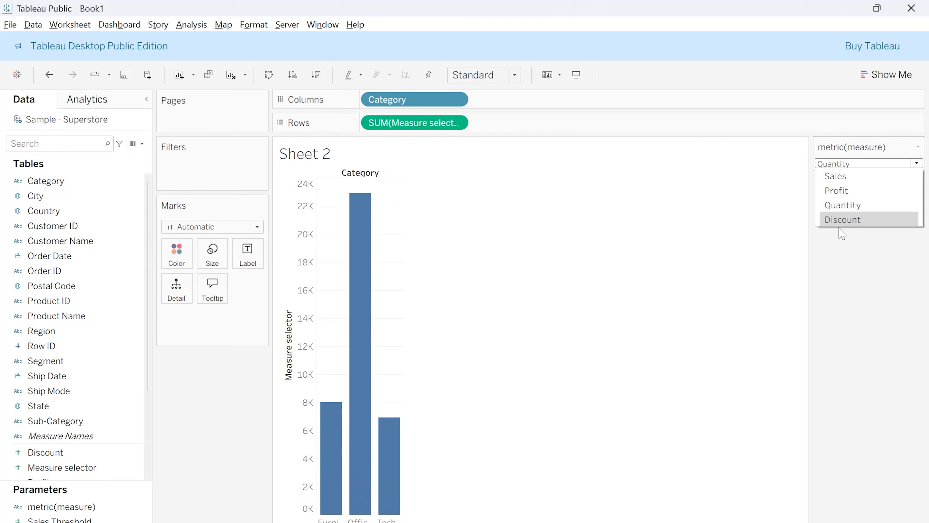
{"action": "left_click", "coordinate": [840, 222]}
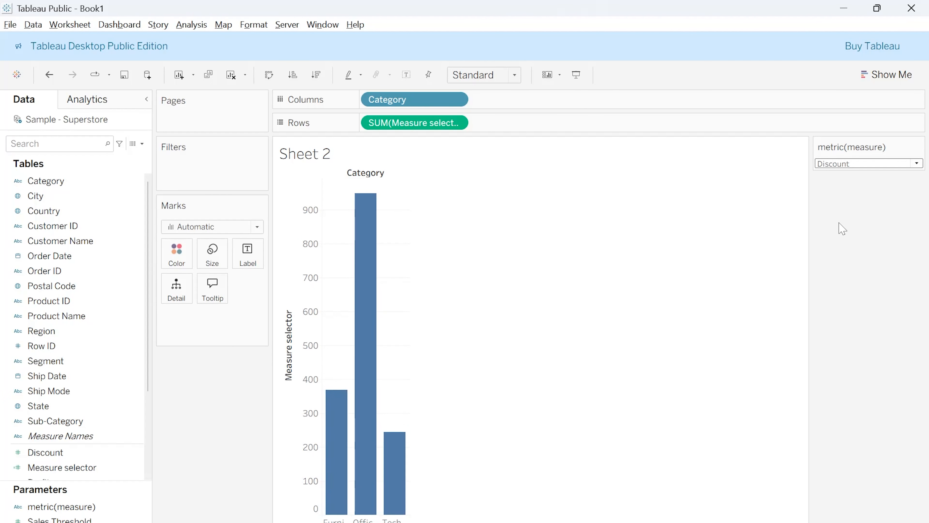
Cycle the metric(measure) parameter through Sales, Profit, Quantity and Discount to compare the category bars
{"action": "left_click", "coordinate": [871, 164]}
{"action": "left_click", "coordinate": [865, 176]}
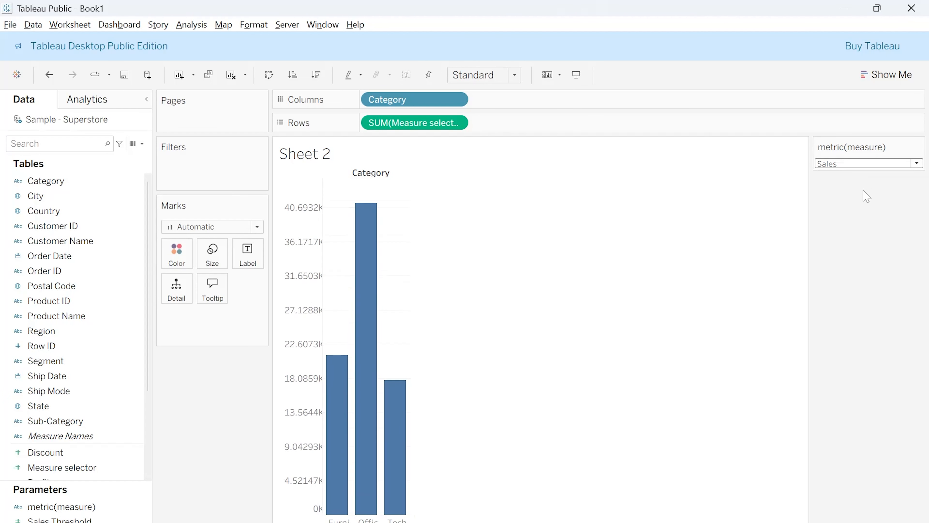
{"action": "left_click", "coordinate": [853, 164]}
{"action": "left_click", "coordinate": [845, 190]}
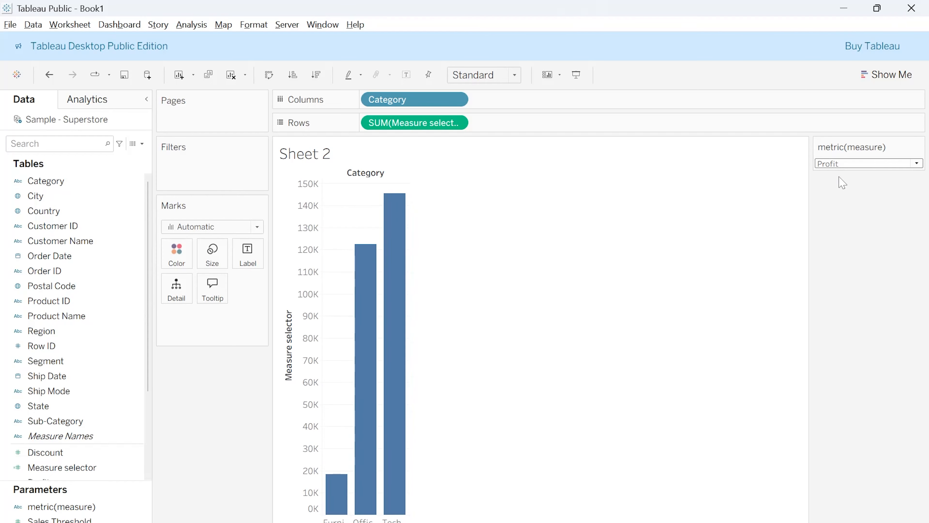
{"action": "left_click", "coordinate": [842, 165]}
{"action": "left_click", "coordinate": [842, 204]}
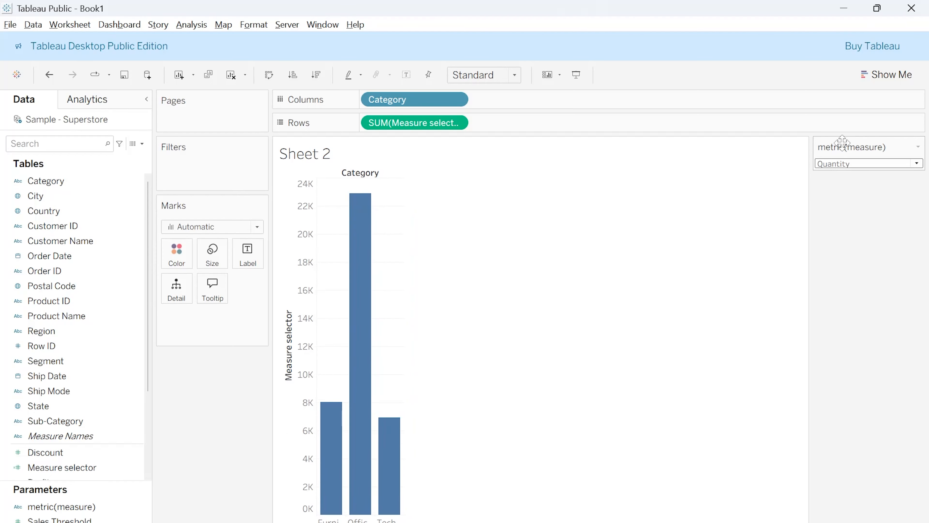
{"action": "left_click", "coordinate": [847, 166]}
{"action": "left_click", "coordinate": [851, 219]}
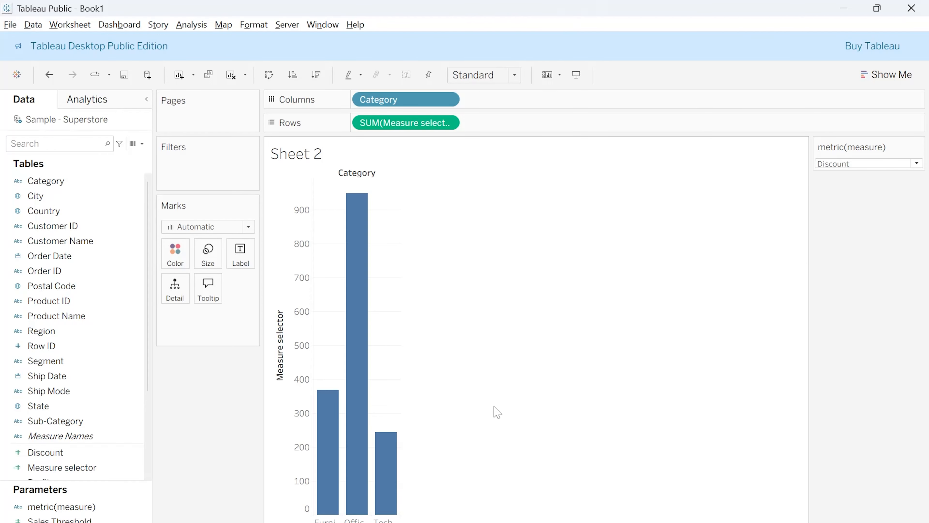
Make the Measure selector axis title use the value of the metric(measure) parameter, and close the axis settings
{"action": "mouse_move", "coordinate": [372, 200]}
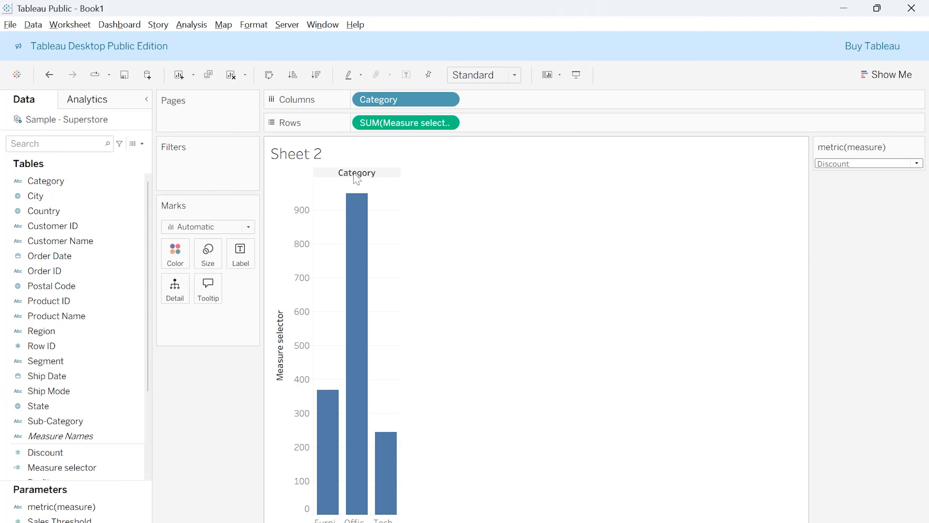
{"action": "right_click", "coordinate": [283, 399]}
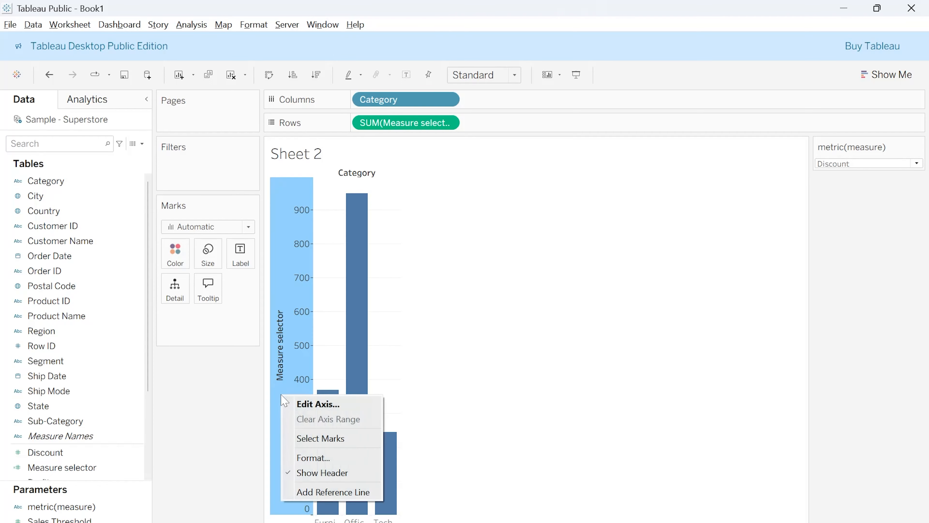
{"action": "left_click", "coordinate": [309, 404]}
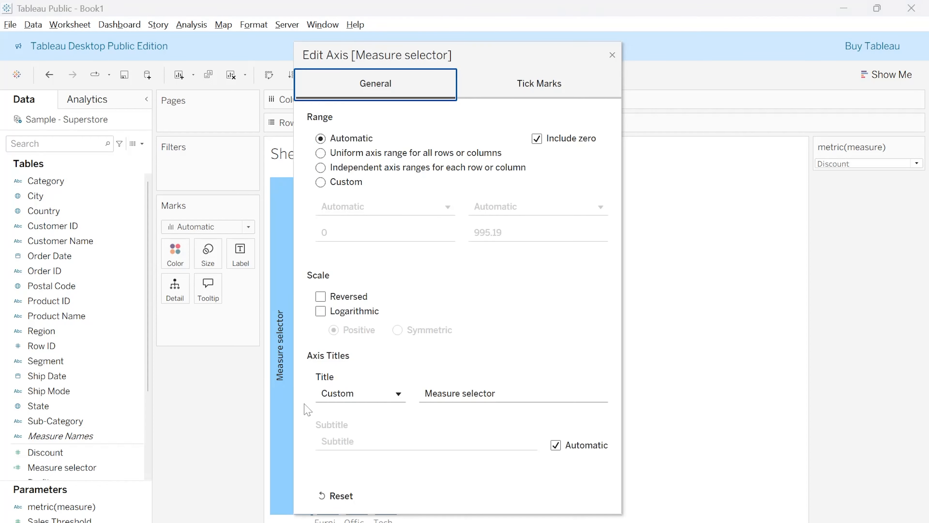
{"action": "left_click", "coordinate": [342, 399]}
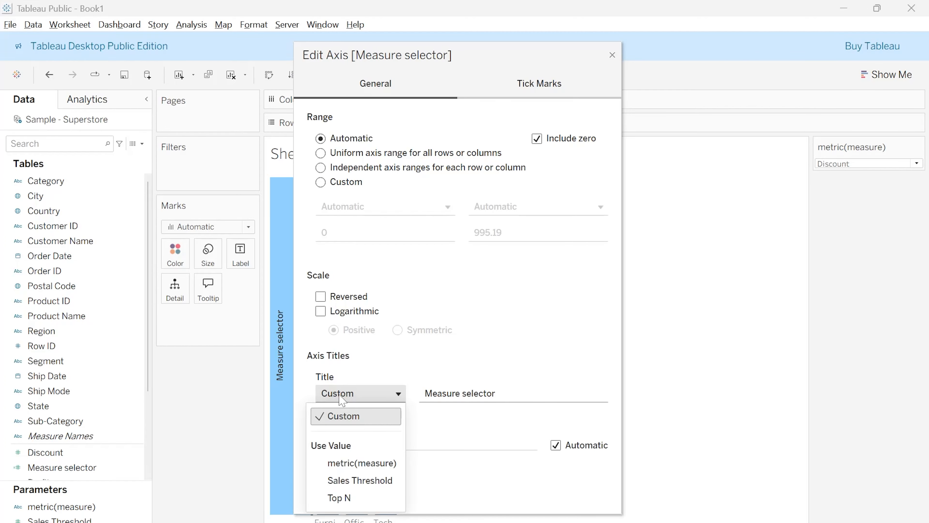
{"action": "left_click", "coordinate": [358, 463]}
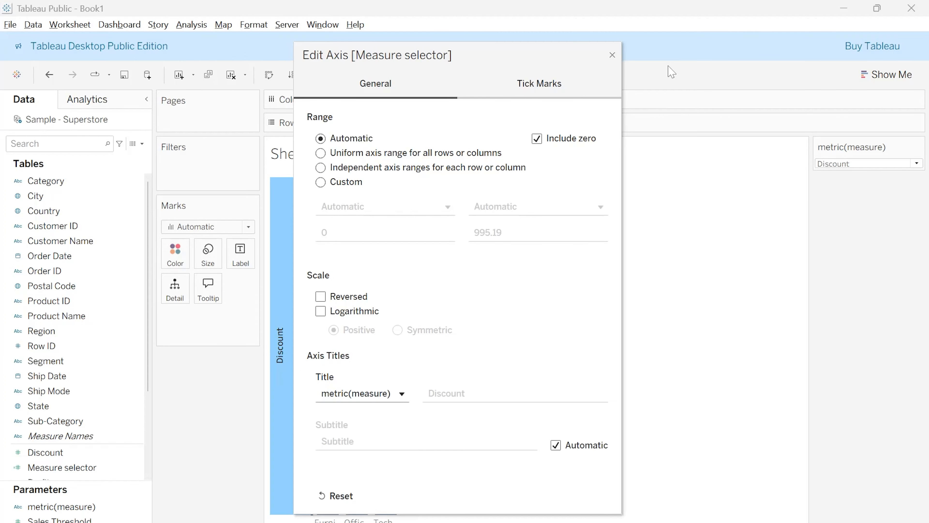
{"action": "left_click", "coordinate": [612, 55]}
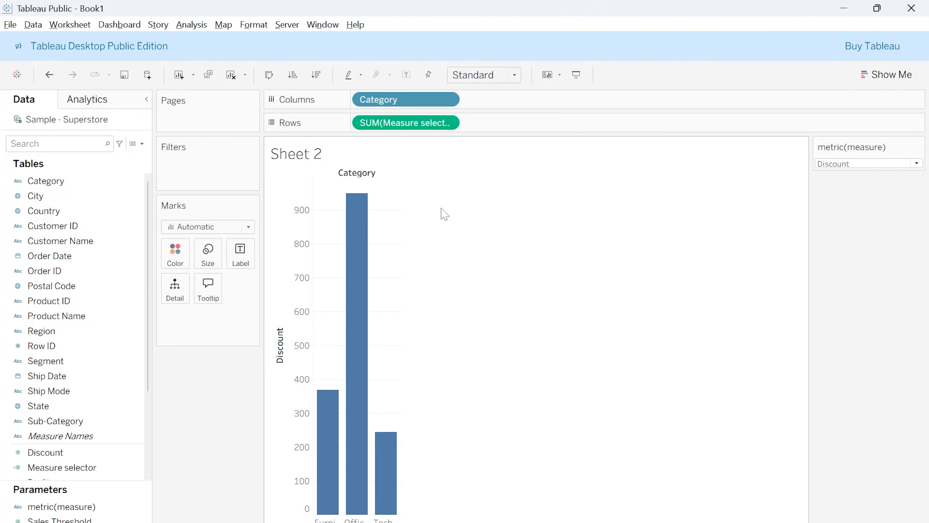
Check the dynamic axis title by setting the metric(measure) parameter to Sales and finally to Profit
{"action": "left_click", "coordinate": [852, 165]}
{"action": "left_click", "coordinate": [852, 177]}
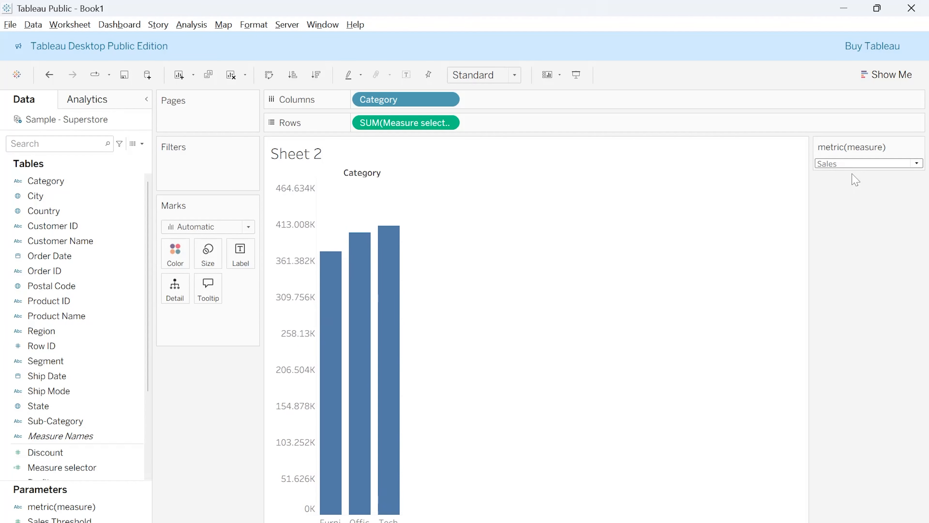
{"action": "left_click", "coordinate": [853, 163]}
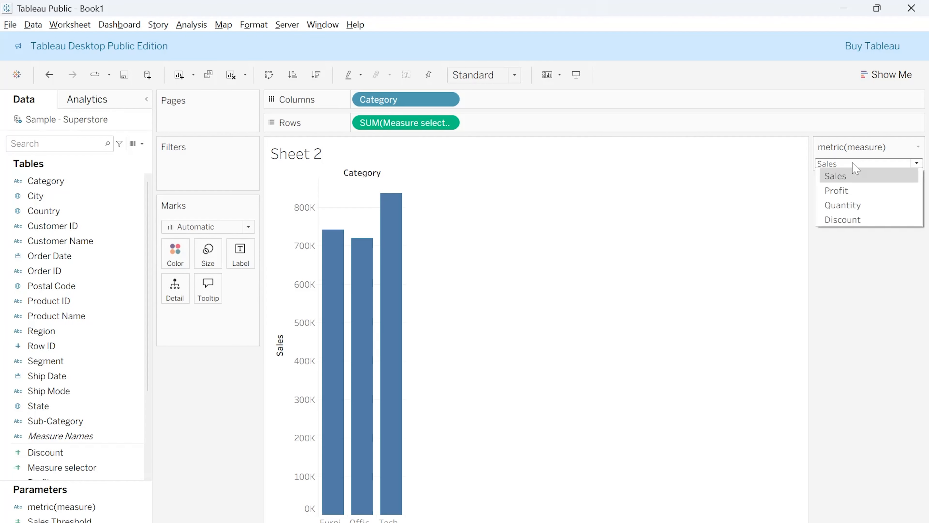
{"action": "left_click", "coordinate": [853, 192]}
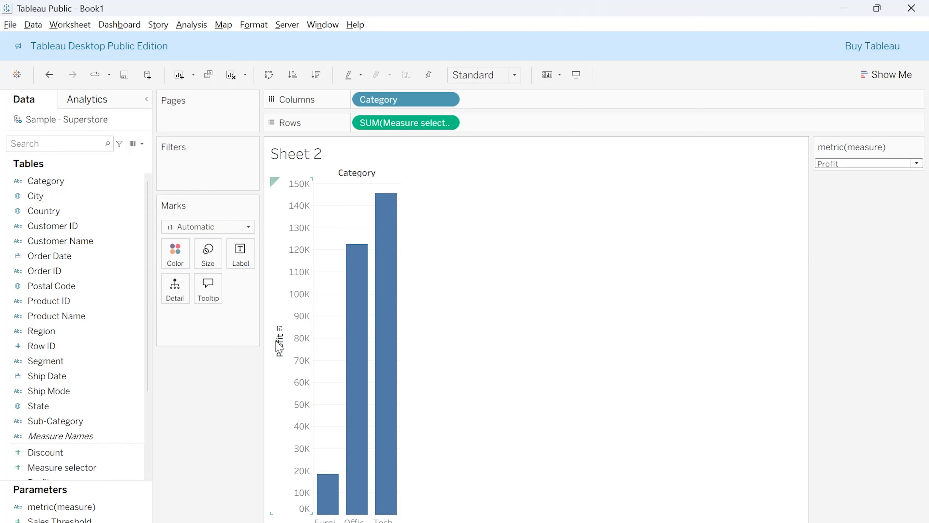
Set the metric(measure) parameter to Quantity
{"action": "left_click", "coordinate": [838, 163]}
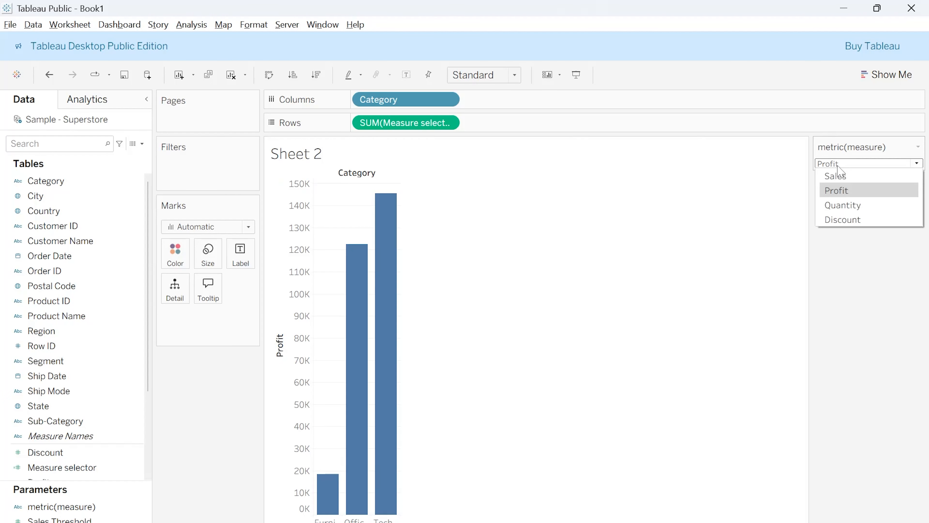
{"action": "left_click", "coordinate": [832, 208]}
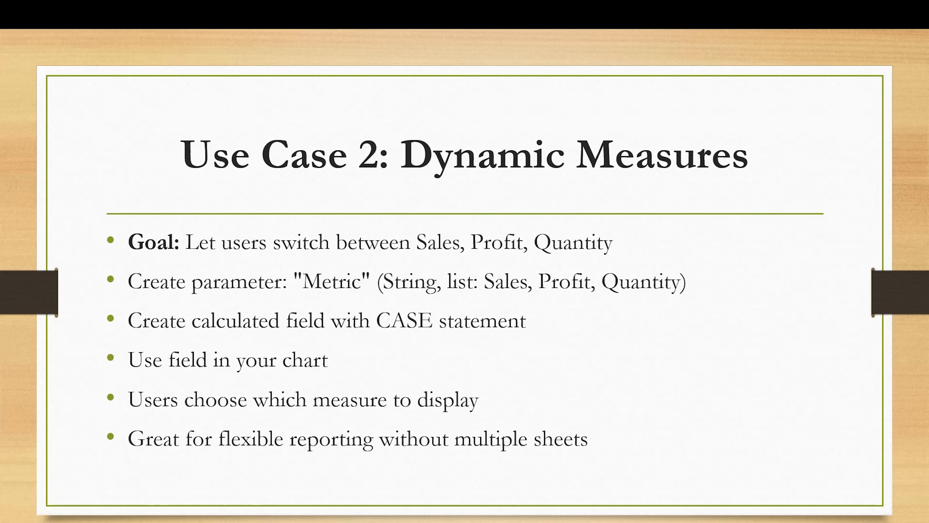
{"action": "key", "text": "Right"}
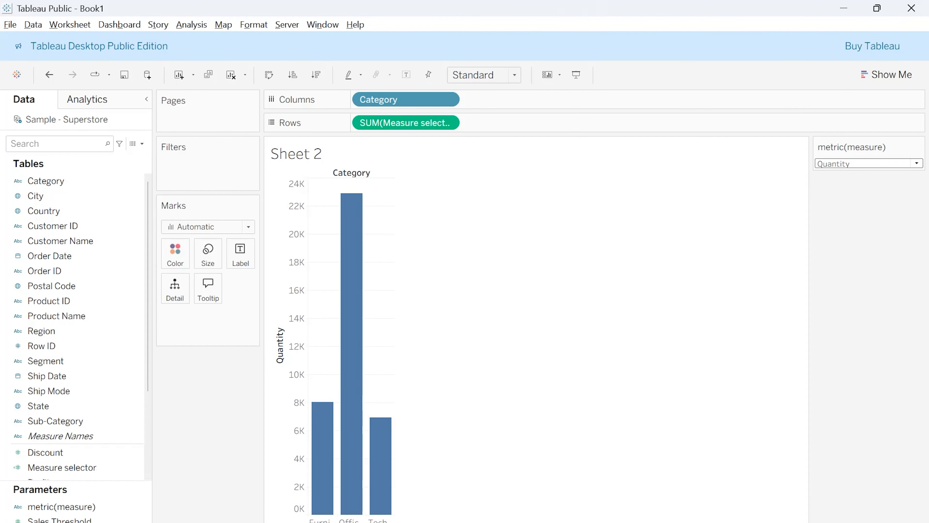
Add a new worksheet and start a new parameter based on Top N, naming it Dimension
{"action": "left_click", "coordinate": [198, 522]}
{"action": "right_click", "coordinate": [90, 522]}
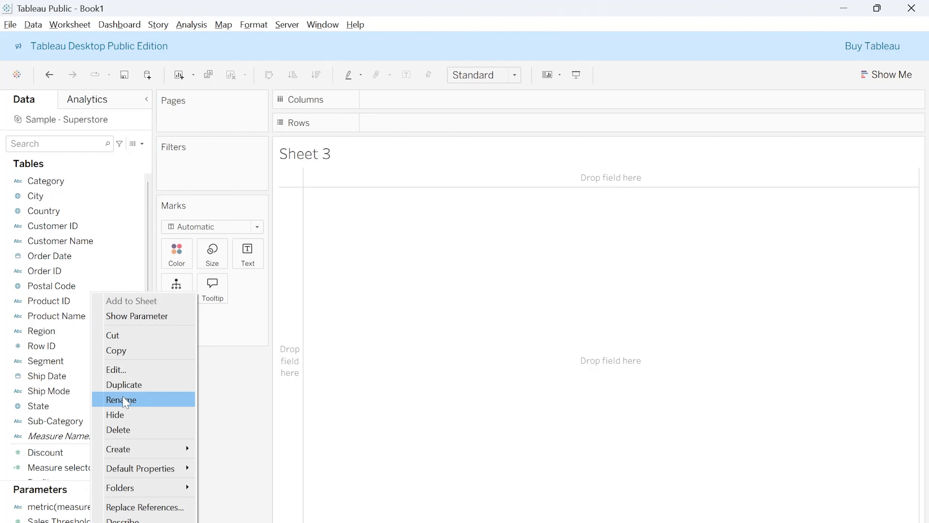
{"action": "mouse_move", "coordinate": [126, 442]}
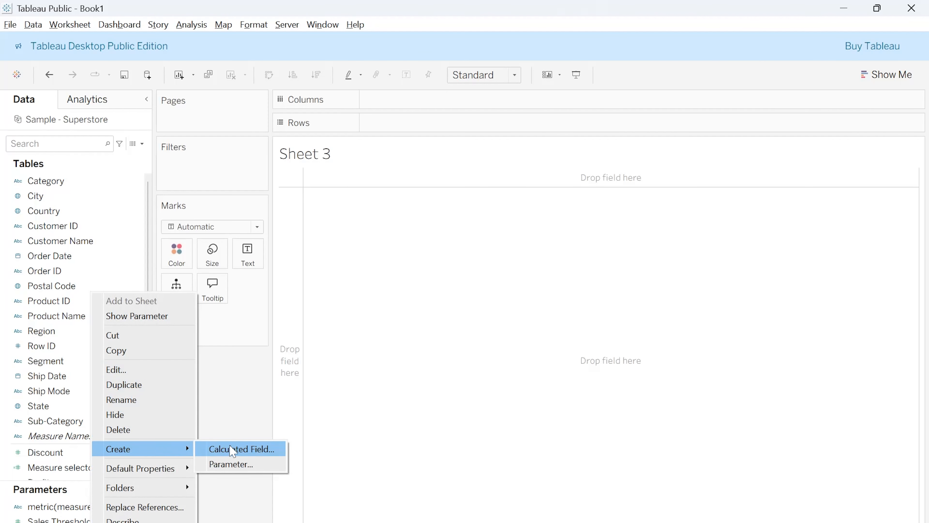
{"action": "left_click", "coordinate": [245, 464]}
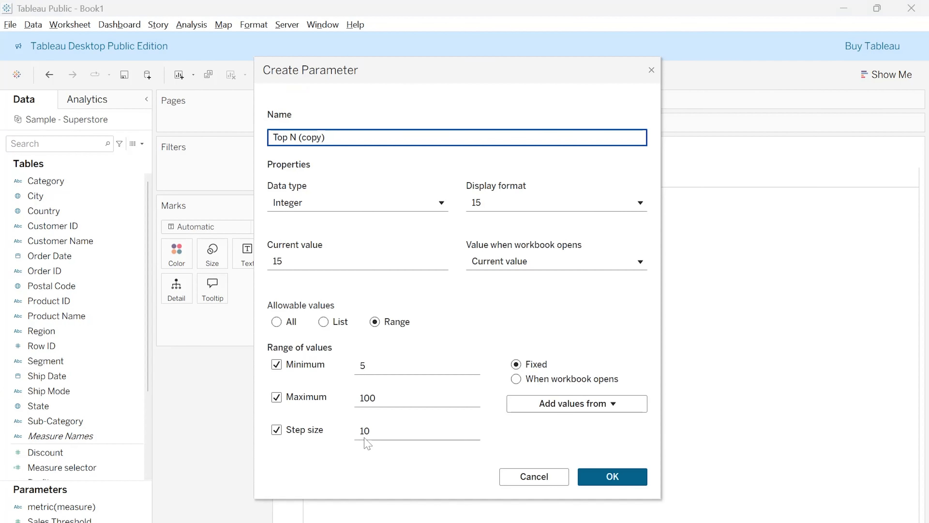
{"action": "key", "text": "BackSpace"}
{"action": "key", "text": "BackSpace"}
{"action": "key", "text": "BackSpace"}
{"action": "key", "text": "BackSpace"}
{"action": "key", "text": "BackSpace"}
{"action": "key", "text": "BackSpace"}
{"action": "key", "text": "BackSpace"}
{"action": "key", "text": "BackSpace"}
{"action": "key", "text": "BackSpace"}
{"action": "key", "text": "BackSpace"}
{"action": "key", "text": "BackSpace"}
{"action": "key", "text": "BackSpace"}
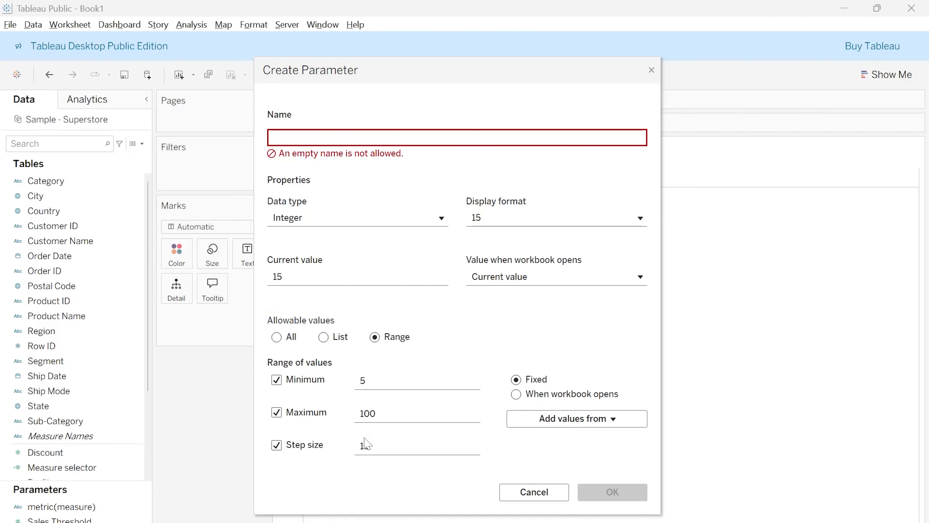
{"action": "type", "text": "Dimension"}
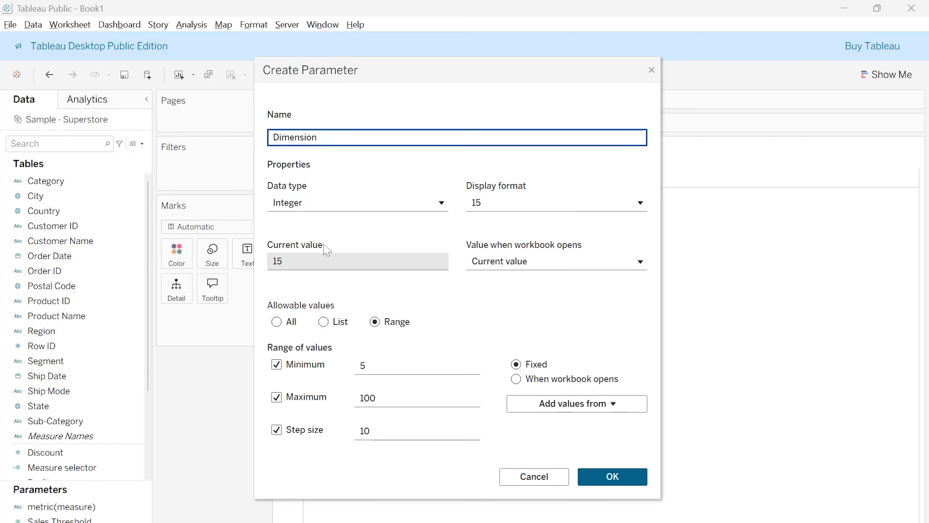
Set the Dimension parameter's data type to String and its allowable values to a list
{"action": "left_click", "coordinate": [333, 207]}
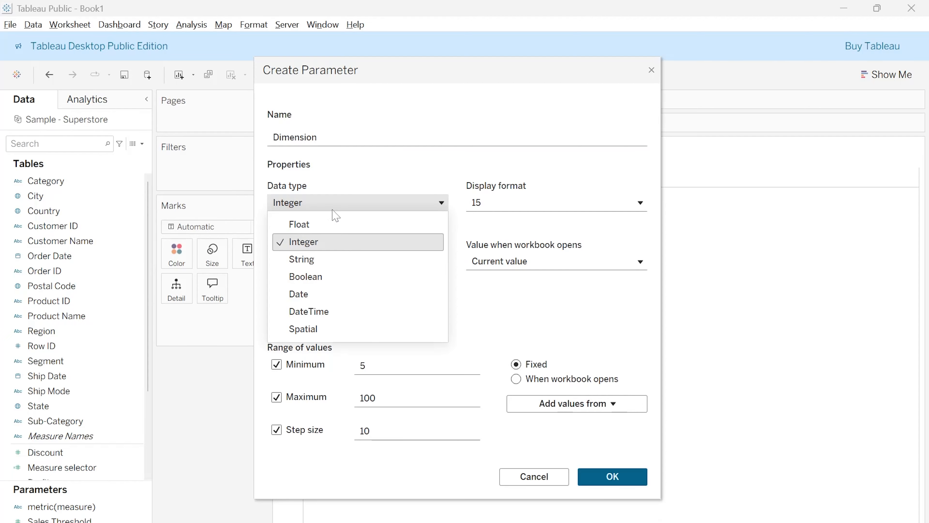
{"action": "left_click", "coordinate": [319, 260]}
{"action": "left_click", "coordinate": [323, 322]}
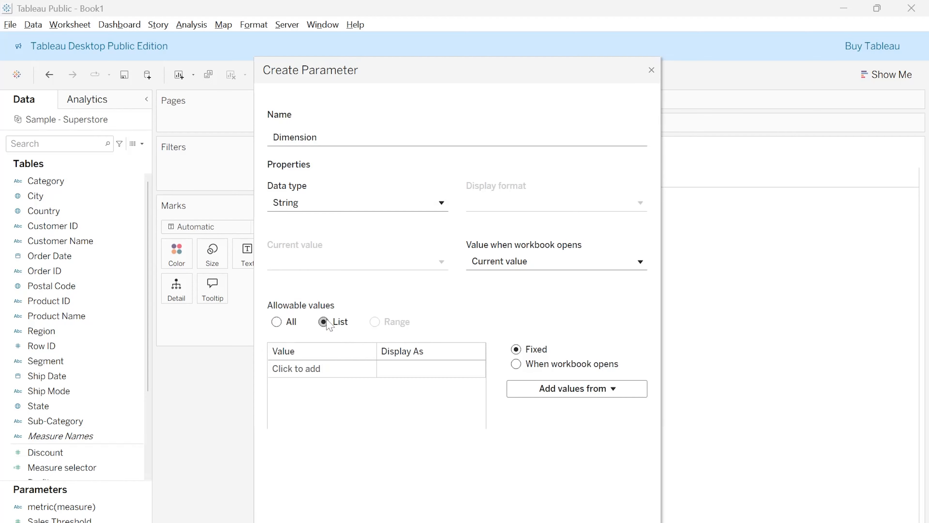
Create the Dimension parameter with the list values Category, Region and Sub-category, and show its control on the sheet
{"action": "left_click", "coordinate": [339, 374]}
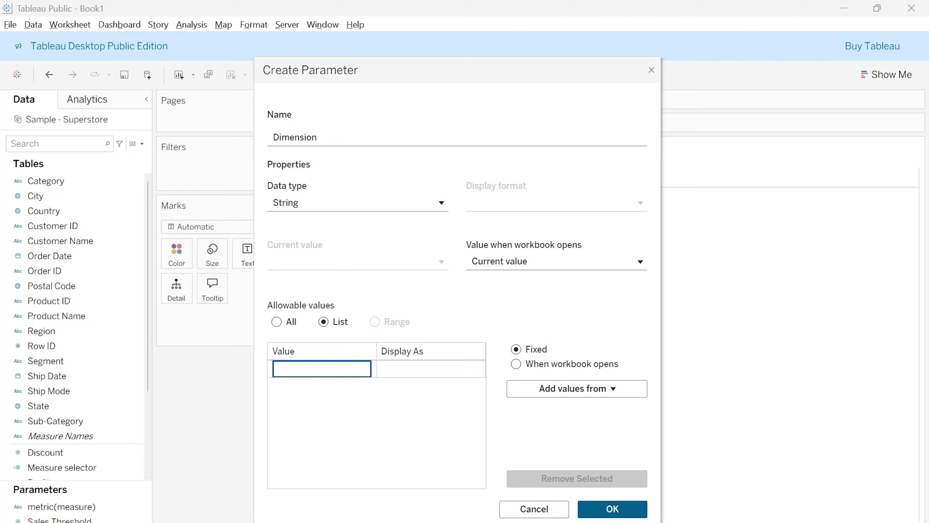
{"action": "type", "text": "Category"}
{"action": "key", "text": "Return"}
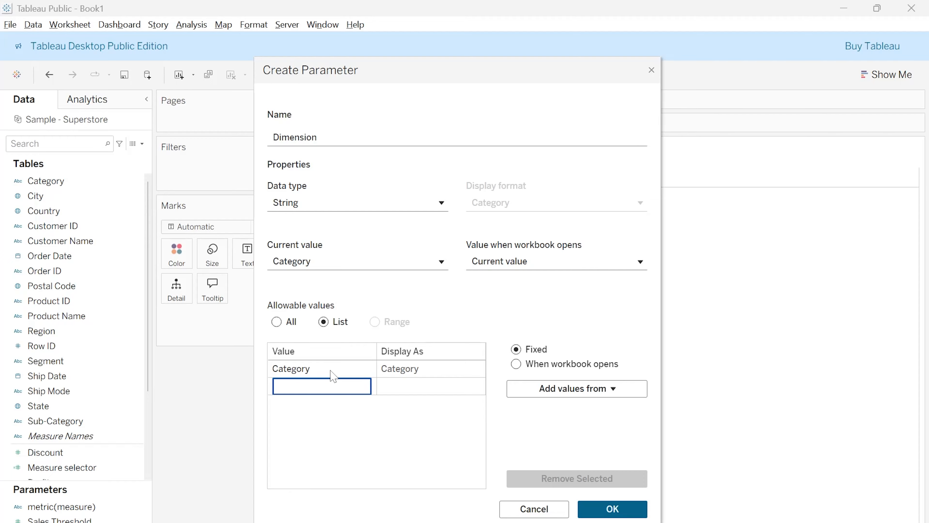
{"action": "type", "text": "Region"}
{"action": "key", "text": "Return"}
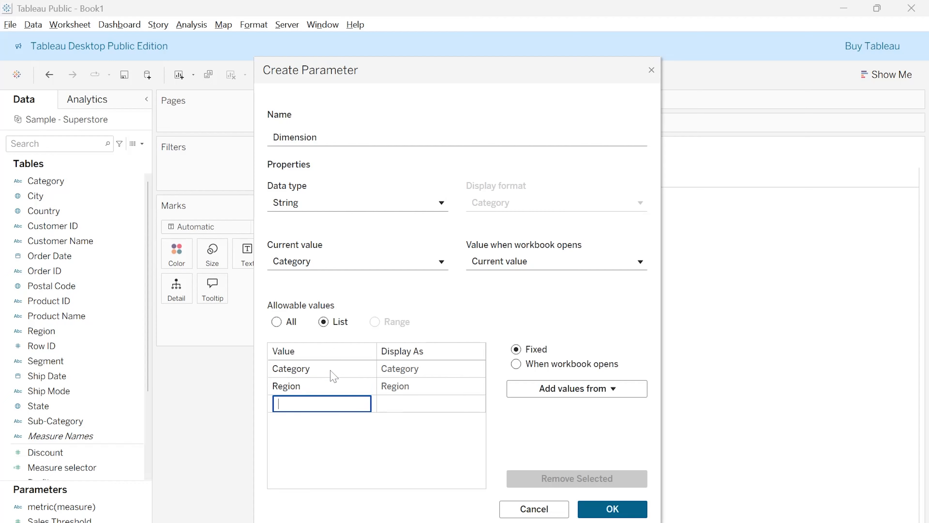
{"action": "type", "text": "Sub-category"}
{"action": "key", "text": "Return"}
{"action": "left_click", "coordinate": [639, 509]}
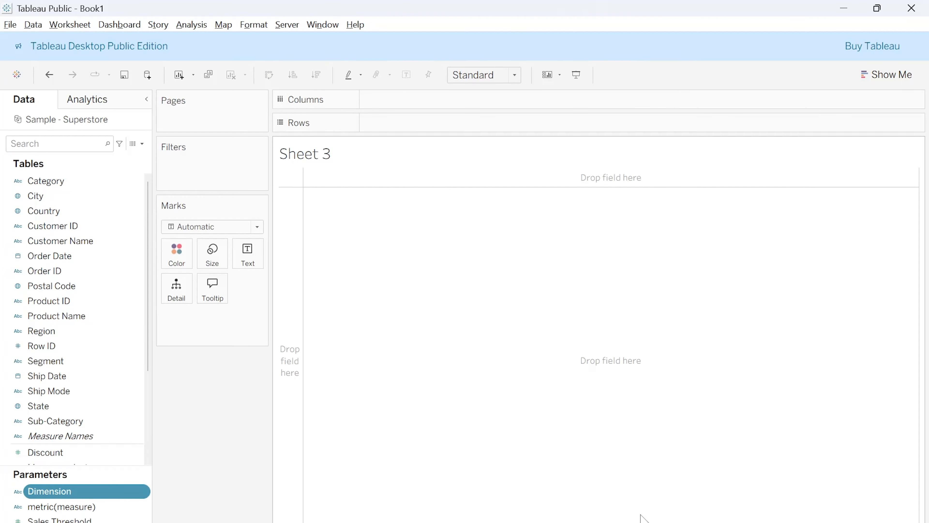
{"action": "right_click", "coordinate": [87, 495]}
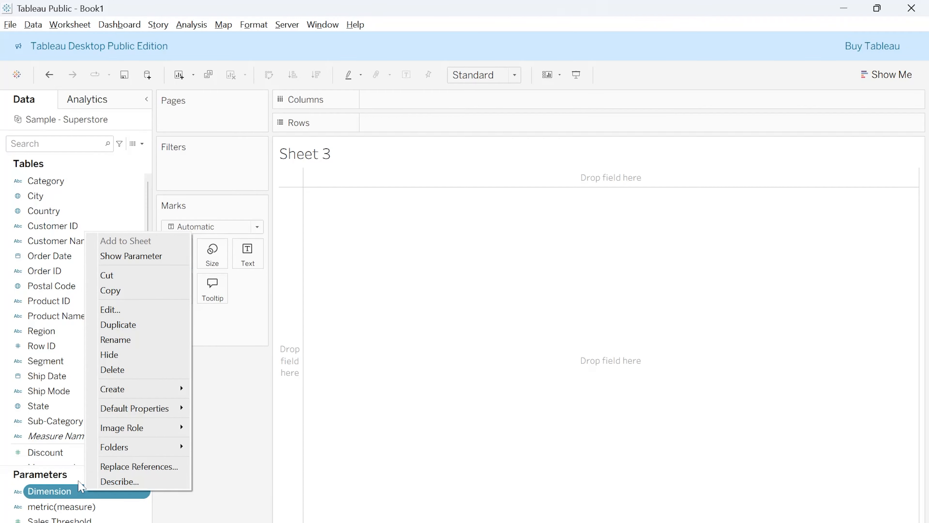
{"action": "left_click", "coordinate": [126, 256]}
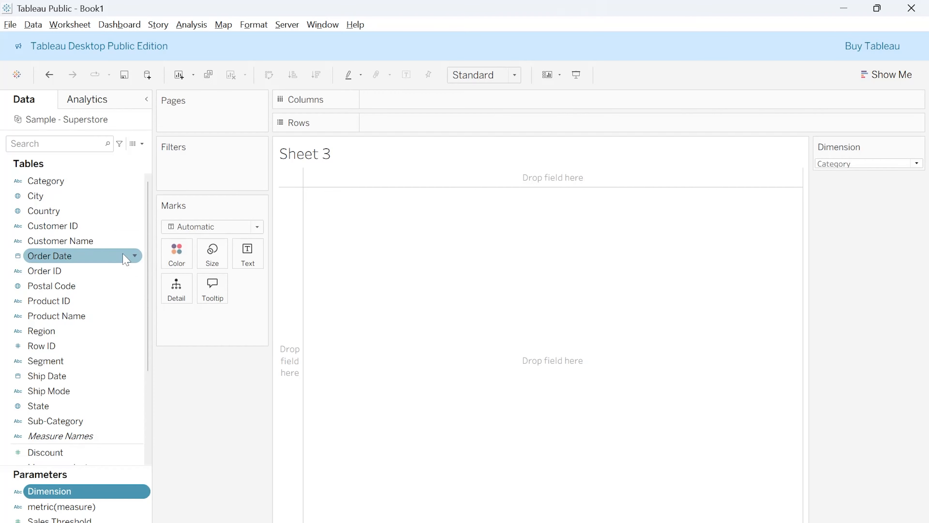
Start a new calculated field from Quantity and name it Dimension selector
{"action": "scroll", "coordinate": [90, 403], "scroll_direction": "down", "scroll_amount": 3}
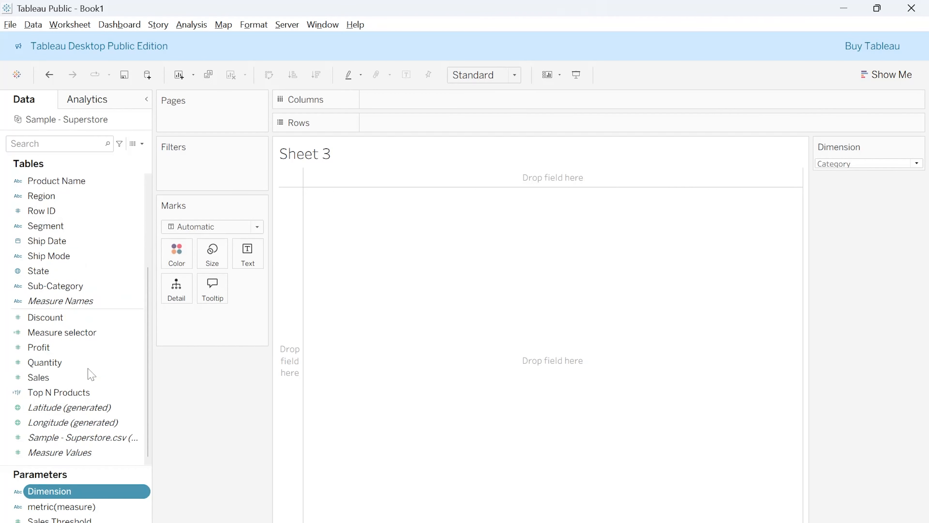
{"action": "right_click", "coordinate": [89, 363]}
{"action": "mouse_move", "coordinate": [130, 189]}
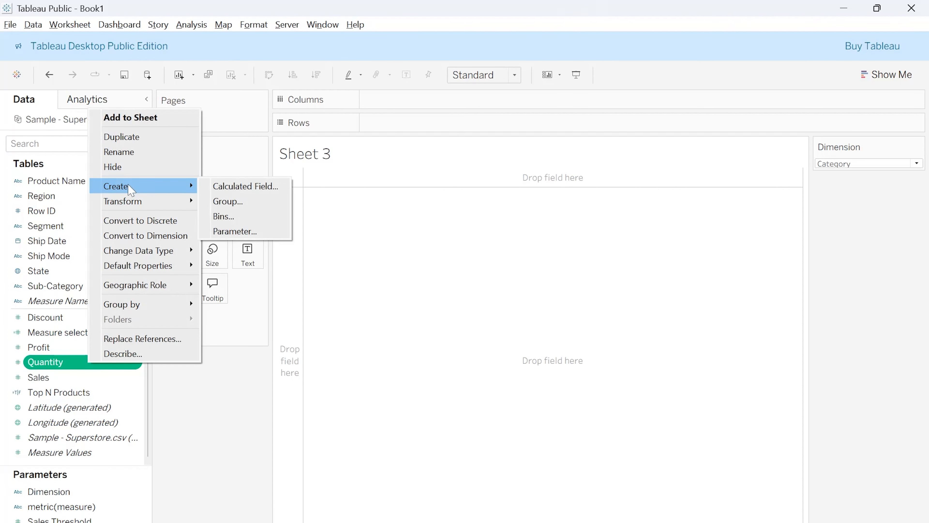
{"action": "left_click", "coordinate": [241, 185]}
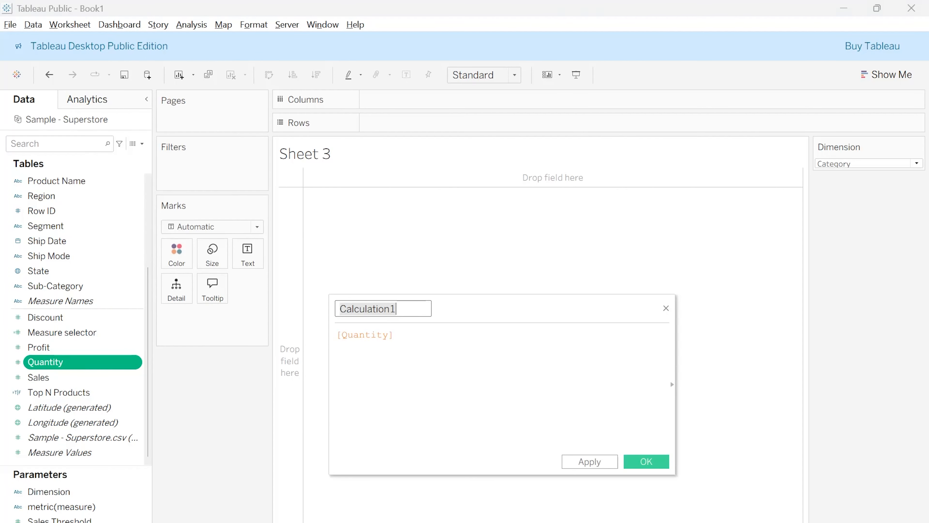
{"action": "type", "text": "Dim"}
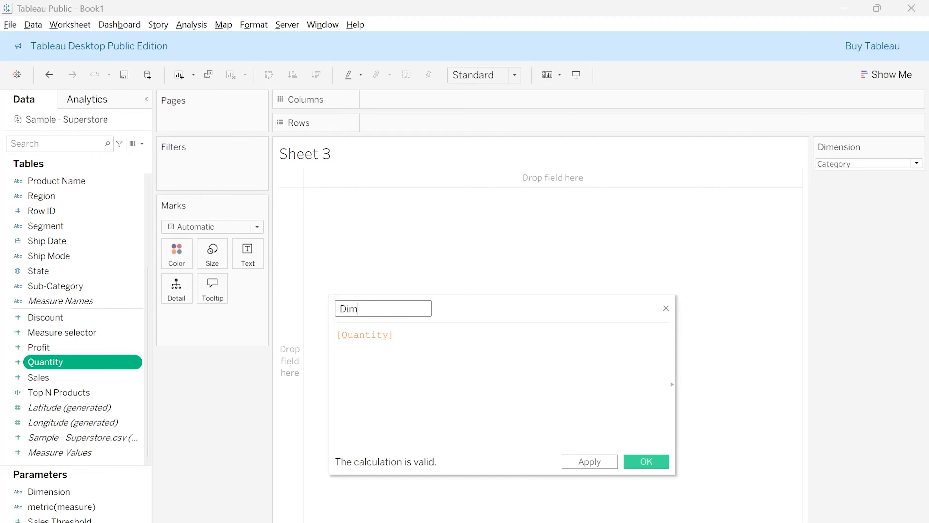
{"action": "type", "text": "ension selector"}
Replace the Dimension selector formula with the opening line CASE [Dimension]
{"action": "left_click", "coordinate": [393, 334]}
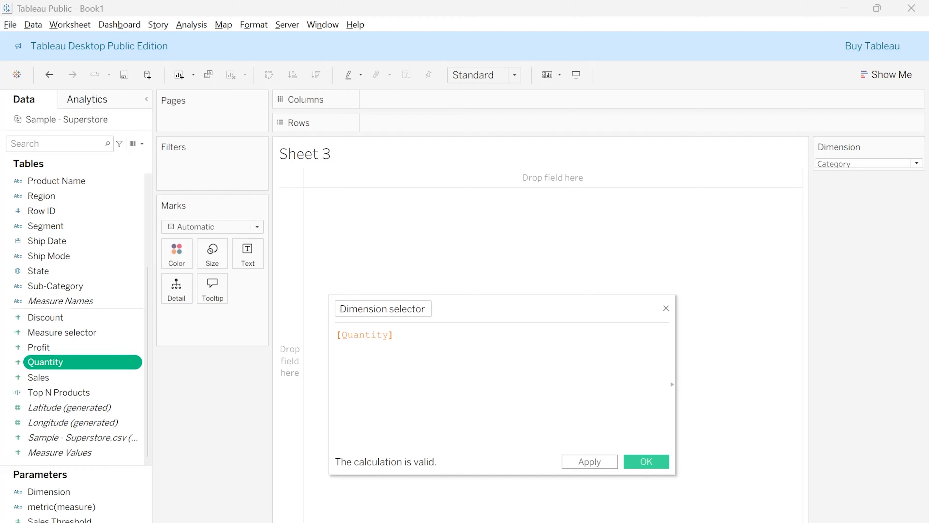
{"action": "key", "text": "shift+Home"}
{"action": "key", "text": "BackSpace"}
{"action": "type", "text": "CASE"}
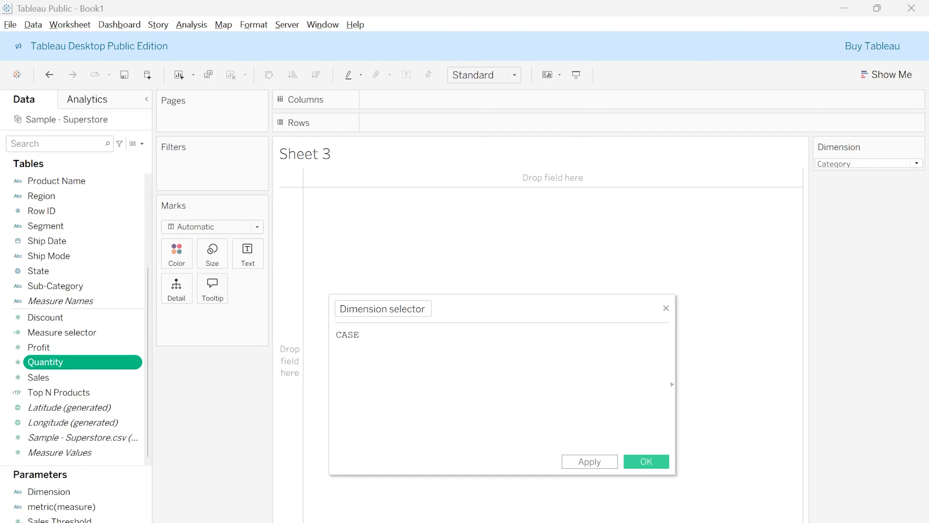
{"action": "type", "text": " ["}
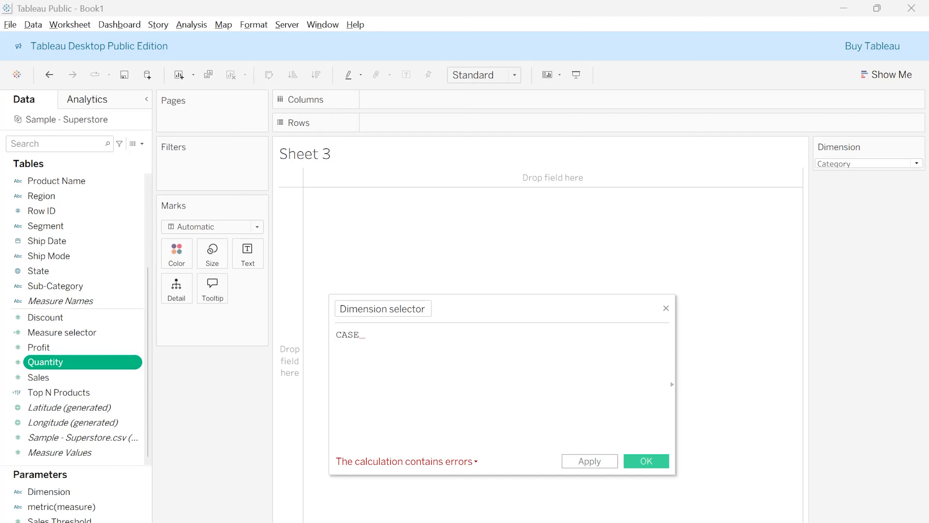
{"action": "type", "text": "Di"}
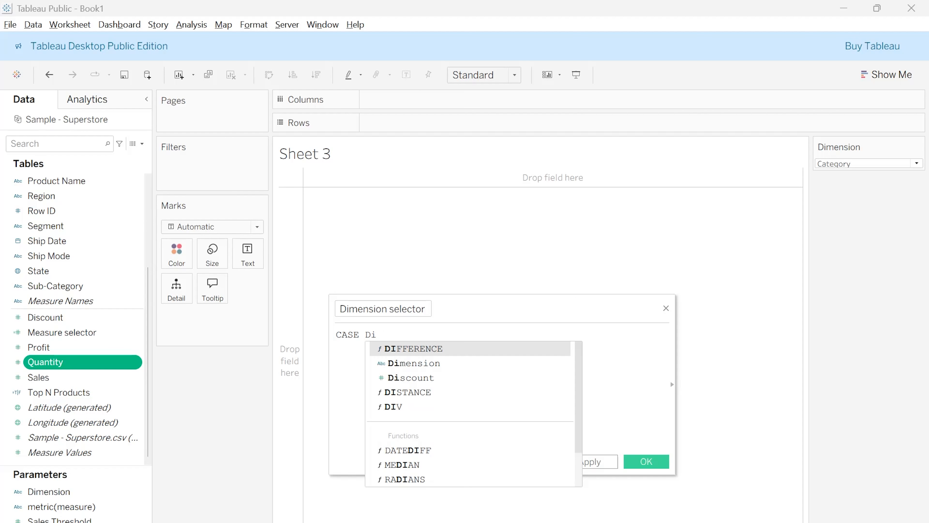
{"action": "type", "text": "m"}
{"action": "key", "text": "Return"}
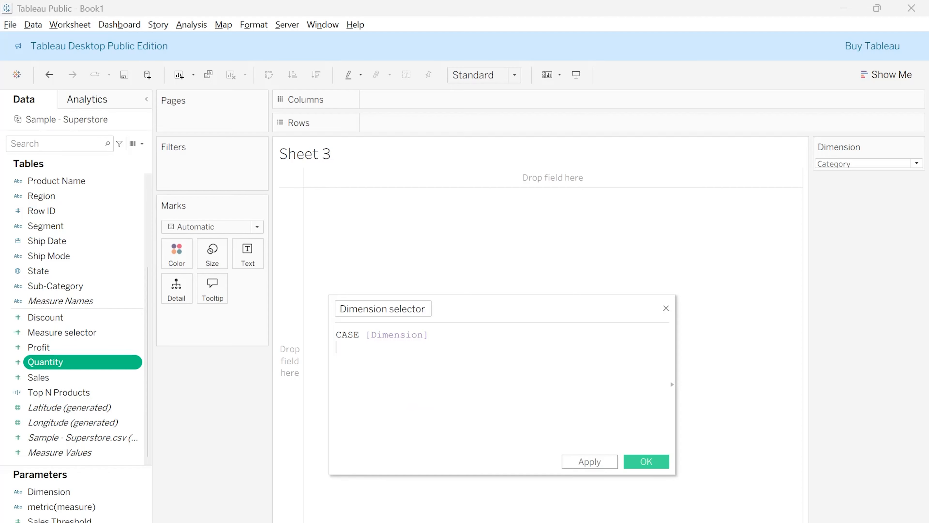
Add the branch WHEN 'Category' THEN [Category] to the Dimension selector formula
{"action": "type", "text": "WHEN 'Category' TH"}
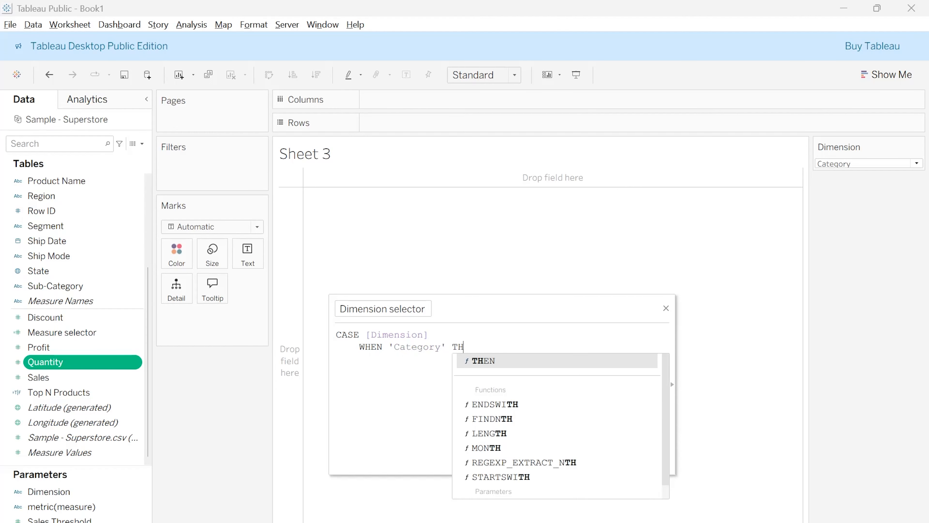
{"action": "key", "text": "Return"}
{"action": "type", "text": "cat"}
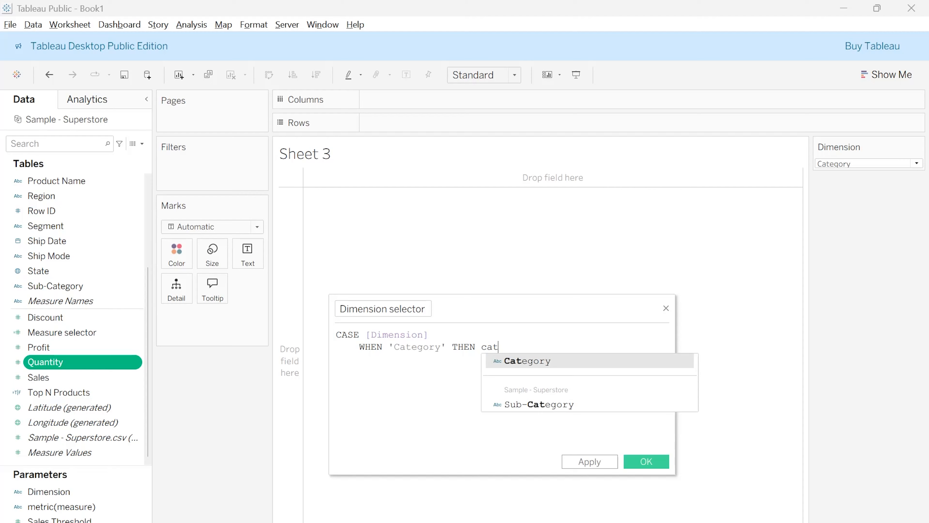
{"action": "key", "text": "Return"}
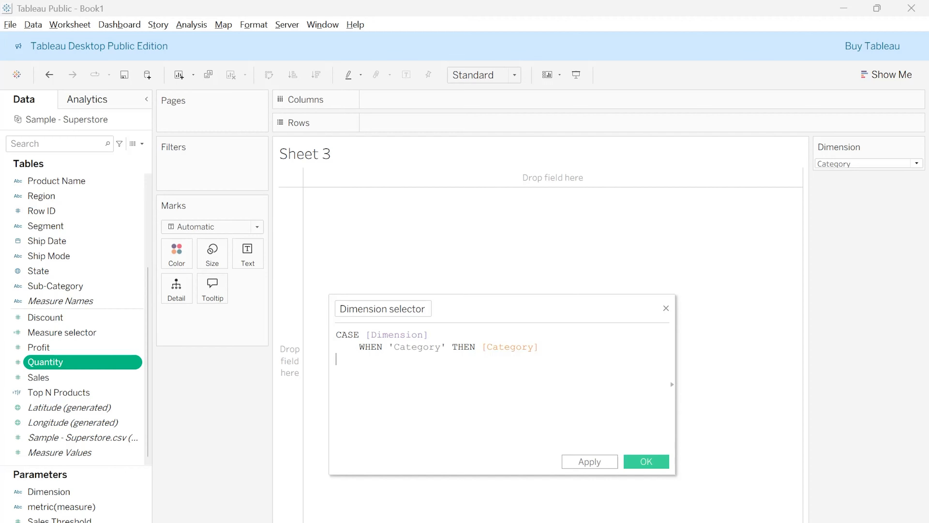
Add the branch WHEN 'Region' THEN [Region] below the Category branch of the formula
{"action": "key", "text": "Return"}
{"action": "type", "text": "WHEN '"}
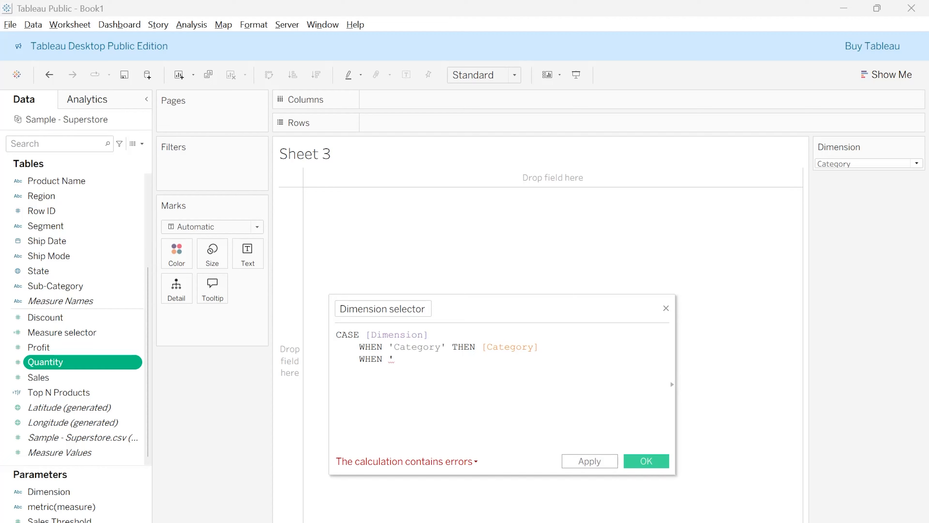
{"action": "type", "text": "Reg"}
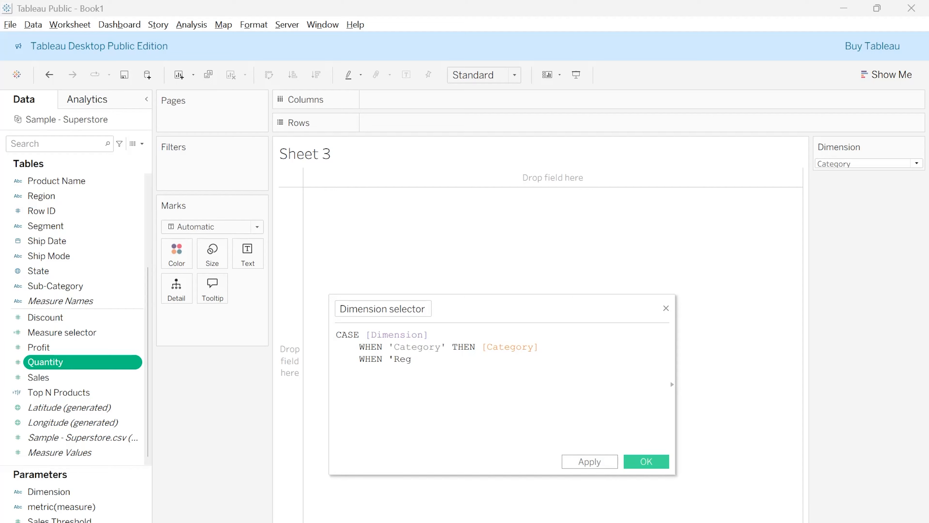
{"action": "type", "text": "ion' THEN"}
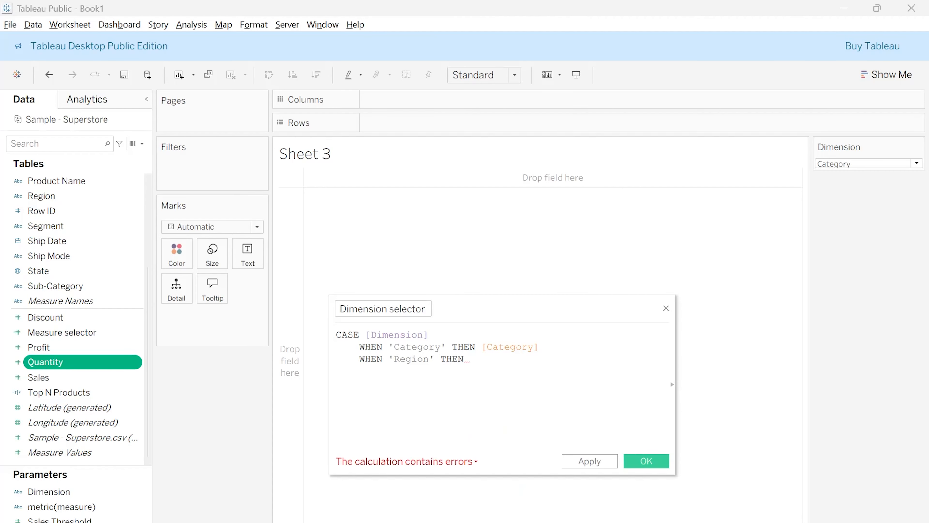
{"action": "type", "text": " Reg"}
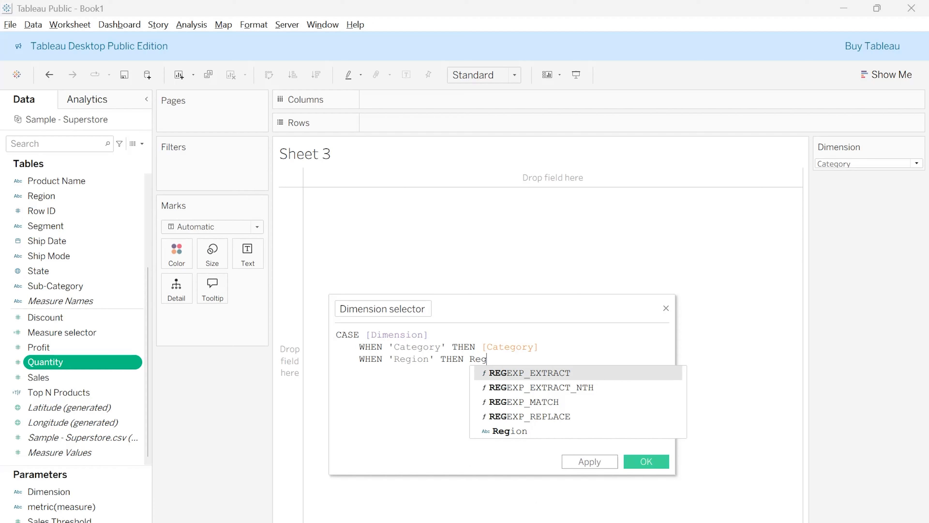
{"action": "type", "text": "i"}
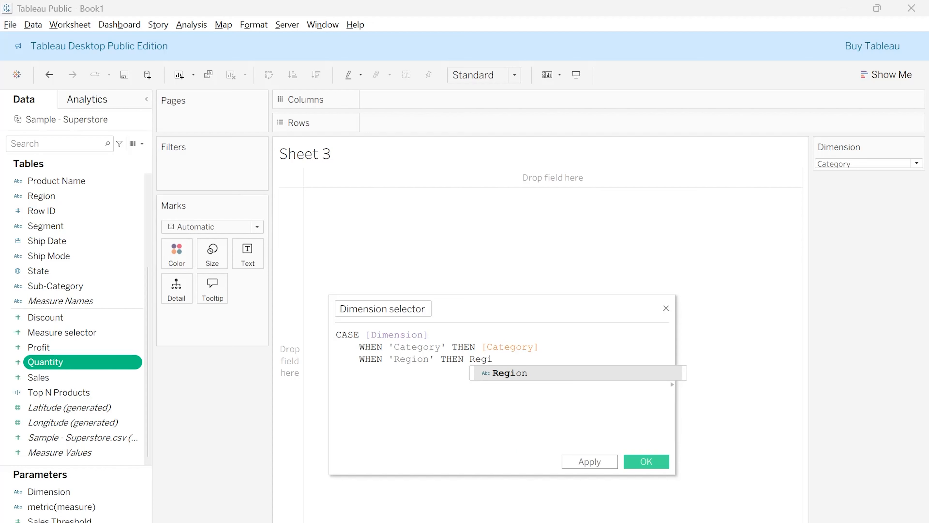
{"action": "key", "text": "Return"}
{"action": "key", "text": "Return"}
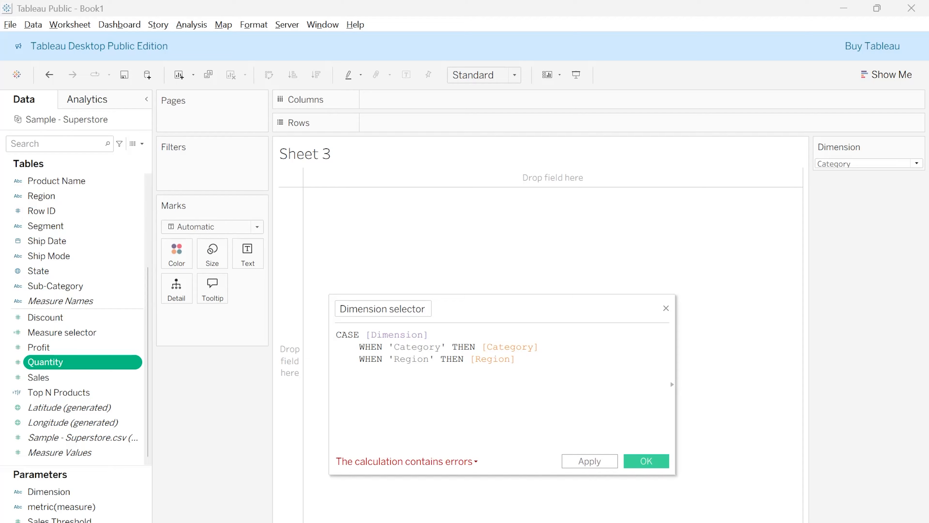
Add the branch WHEN 'Sub-Category' THEN [Sub-Category] below the Region branch of the formula
{"action": "type", "text": "WHEN"}
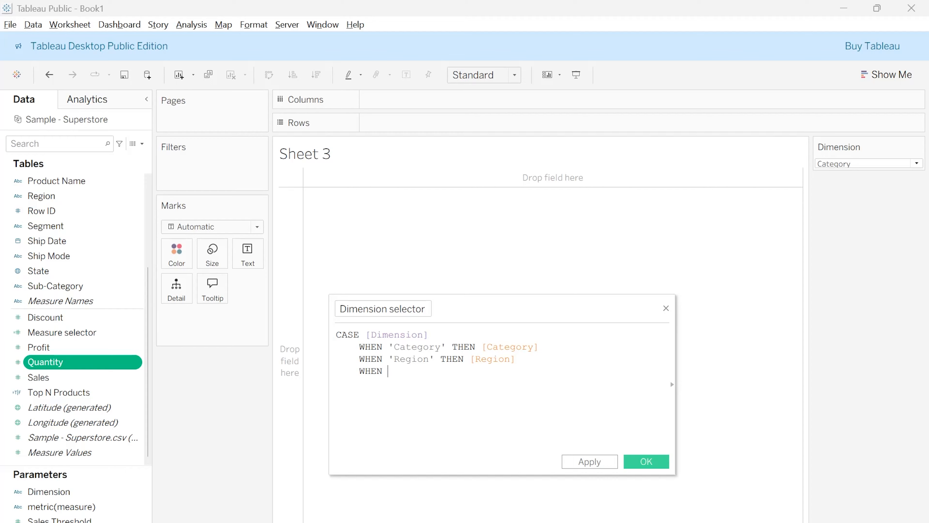
{"action": "type", "text": " '"}
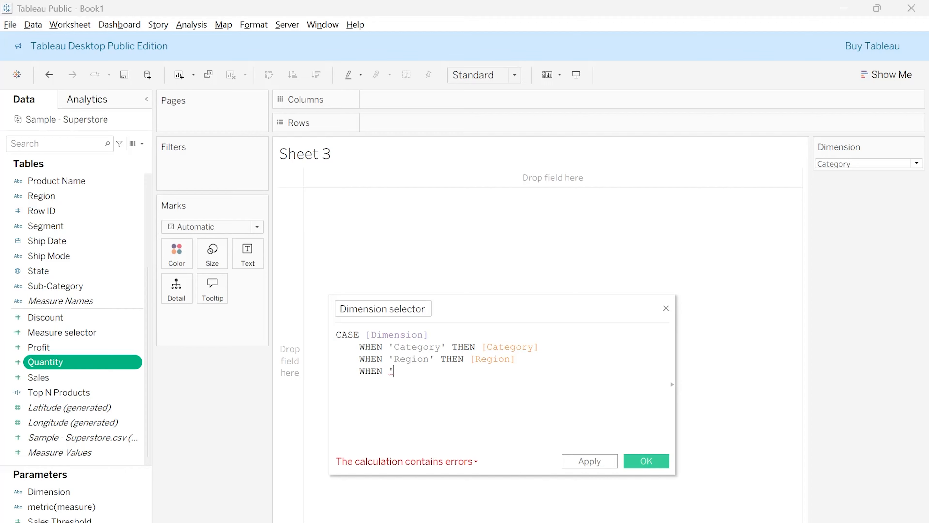
{"action": "type", "text": "Sub-Categ"}
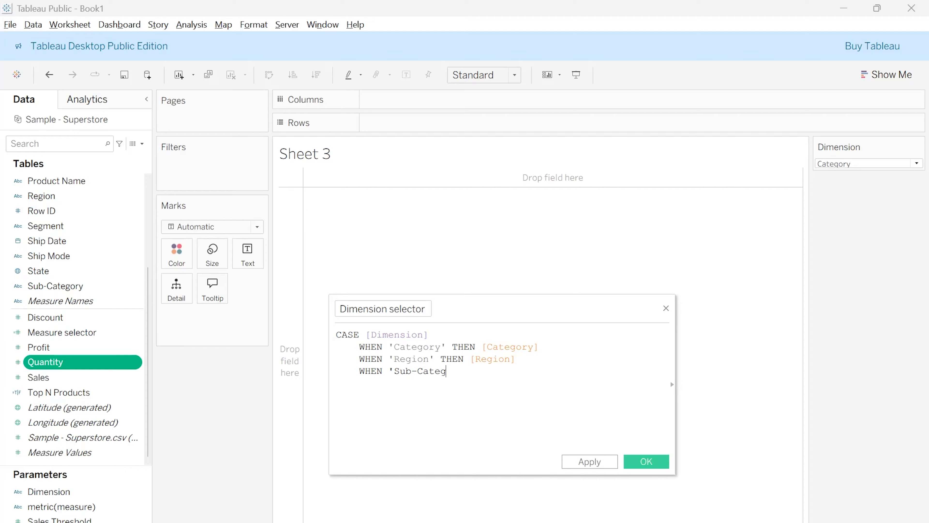
{"action": "type", "text": "' THEN [Sub-Category]"}
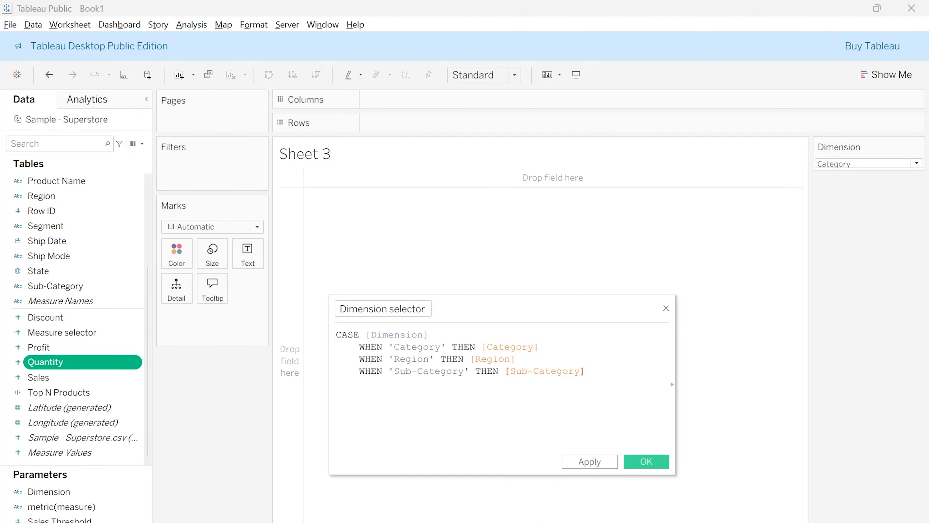
Close the CASE formula with END and save the Dimension selector calculated field
{"action": "key", "text": "Return"}
{"action": "type", "text": "END"}
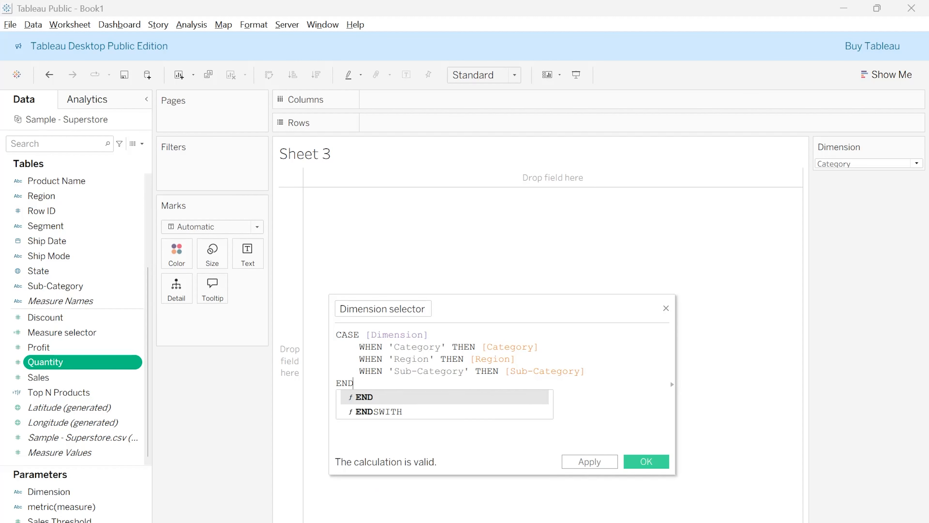
{"action": "key", "text": "Return"}
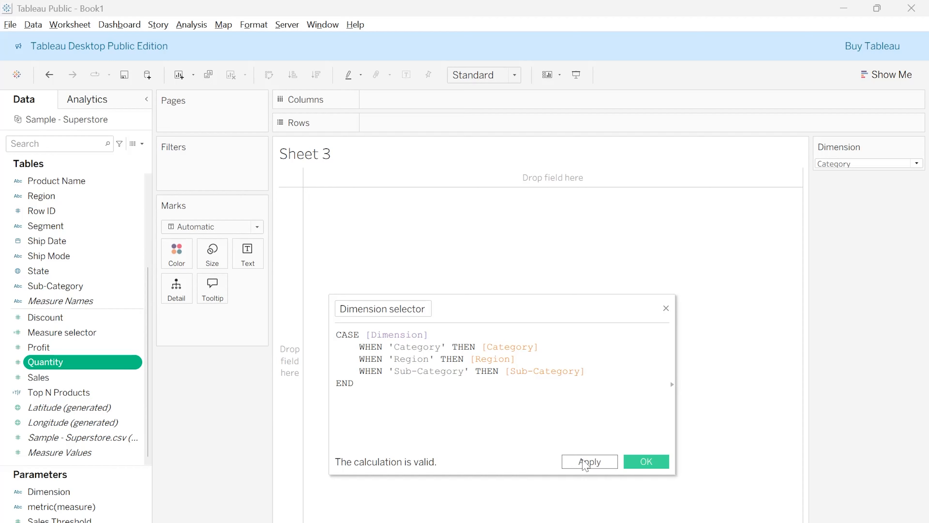
{"action": "left_click", "coordinate": [578, 462]}
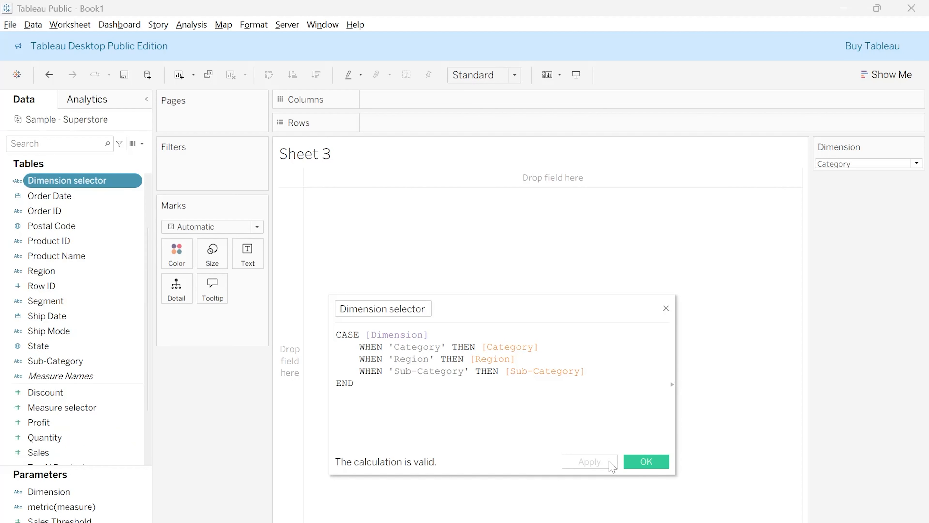
{"action": "left_click", "coordinate": [651, 462]}
Build a bar chart on Sheet 3 with Dimension selector on Columns and the sum of Sales on Rows
{"action": "scroll", "coordinate": [77, 216], "scroll_direction": "up", "scroll_amount": 2}
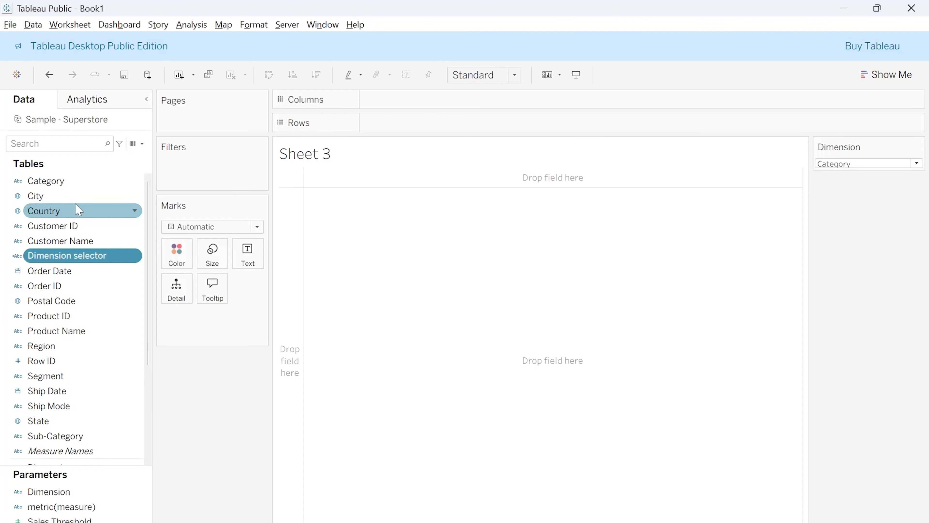
{"action": "left_click_drag", "start_coordinate": [71, 263], "coordinate": [421, 110]}
{"action": "scroll", "coordinate": [22, 432], "scroll_direction": "down", "scroll_amount": 4}
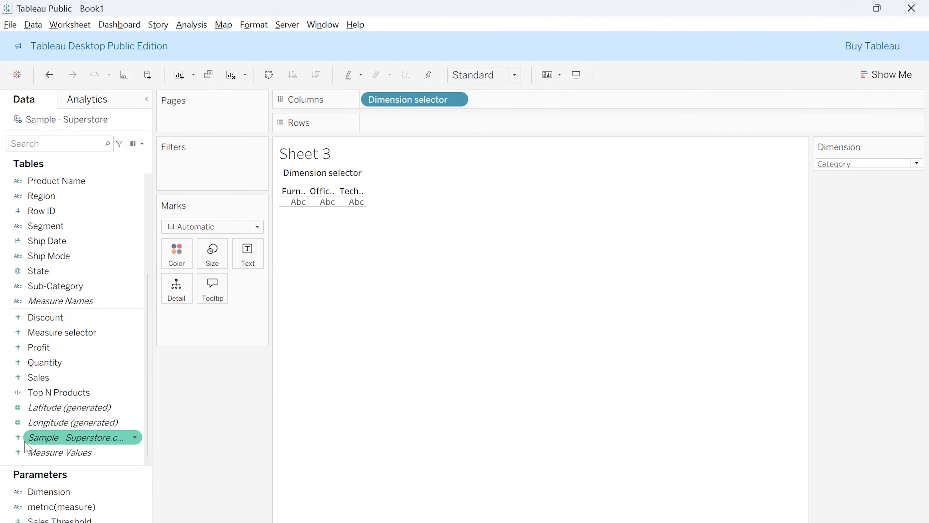
{"action": "left_click_drag", "start_coordinate": [39, 377], "coordinate": [413, 120]}
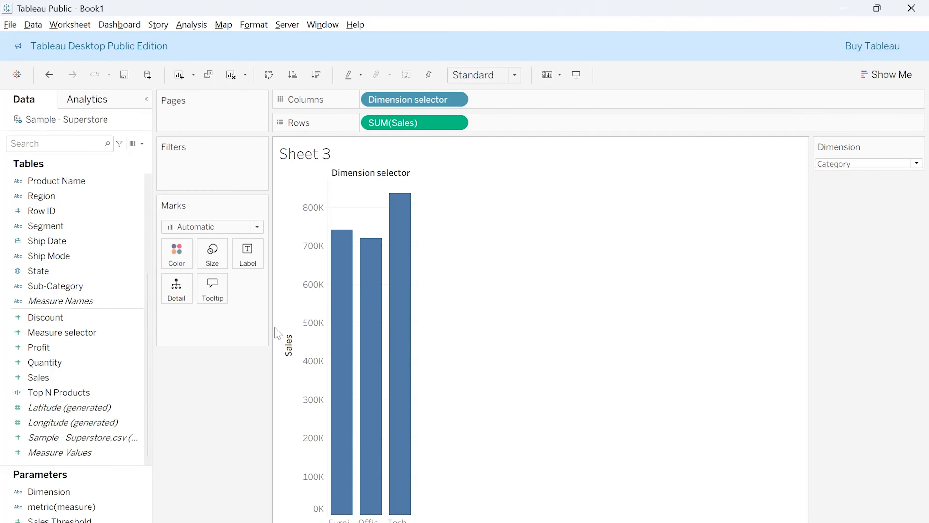
Test the chart by switching the Dimension parameter between Region, Category and Sub-category, finishing on Region
{"action": "left_click", "coordinate": [851, 164]}
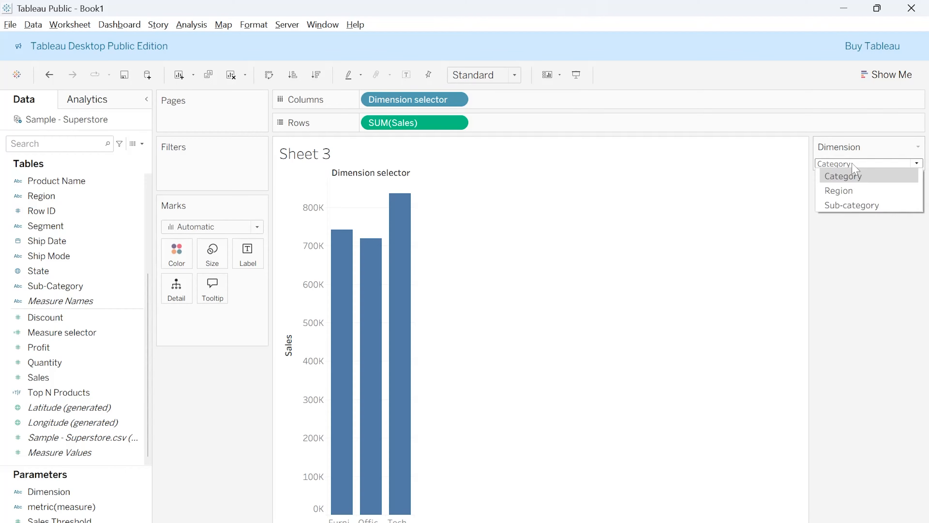
{"action": "left_click", "coordinate": [845, 191]}
{"action": "left_click", "coordinate": [857, 163]}
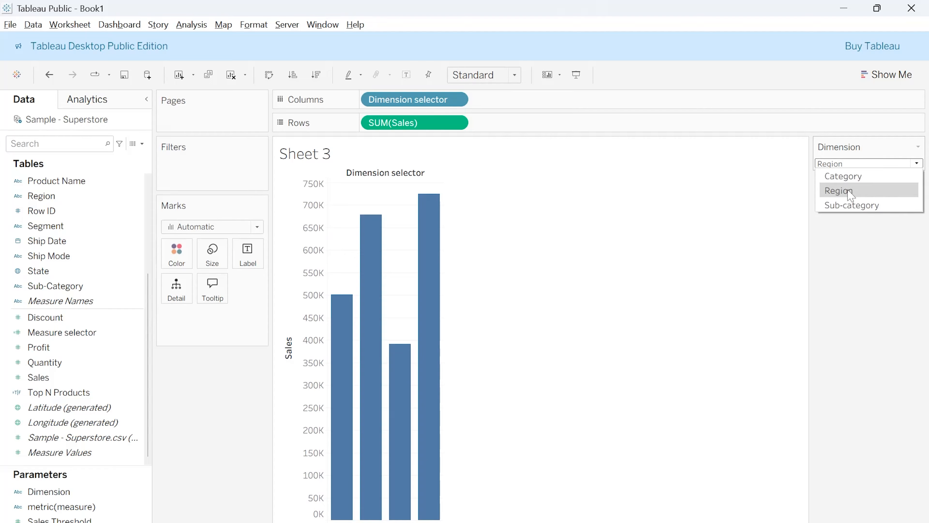
{"action": "left_click", "coordinate": [854, 177]}
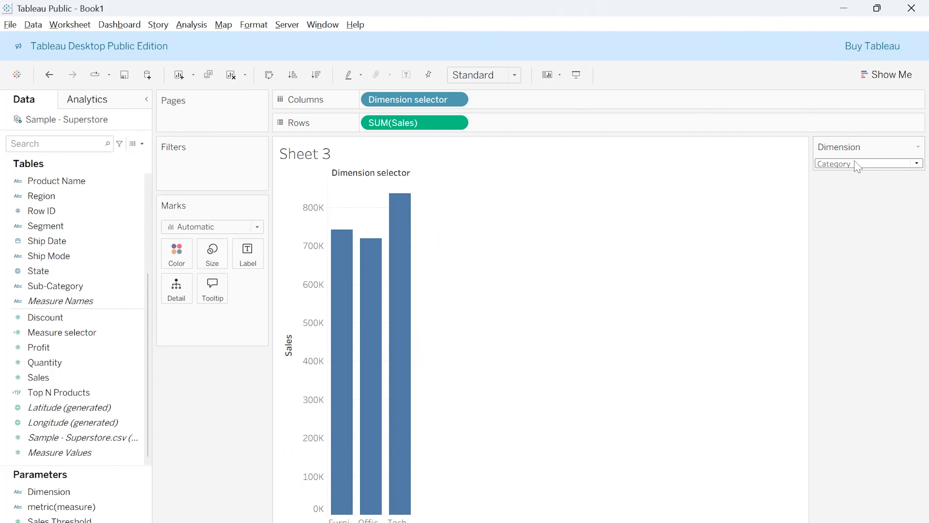
{"action": "left_click", "coordinate": [917, 164]}
{"action": "left_click", "coordinate": [855, 206]}
{"action": "left_click", "coordinate": [857, 163]}
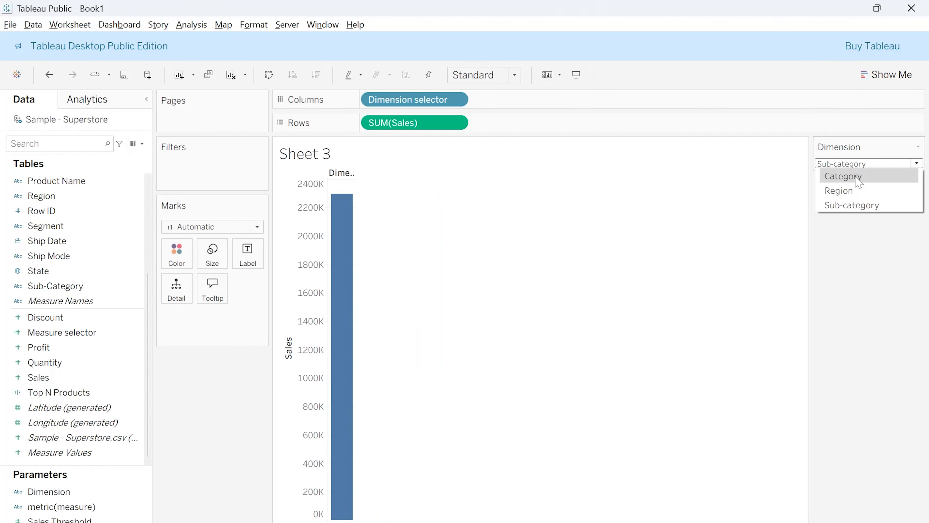
{"action": "left_click", "coordinate": [854, 177]}
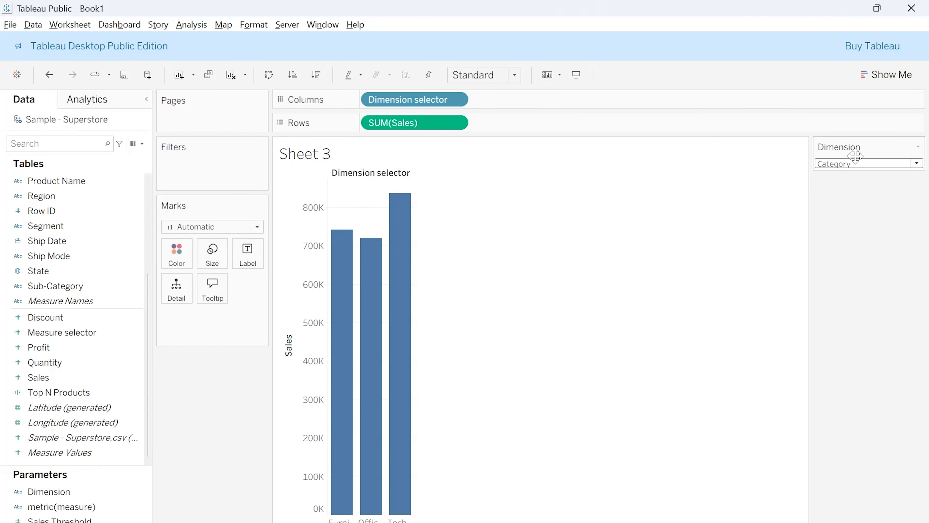
{"action": "left_click", "coordinate": [856, 164]}
{"action": "left_click", "coordinate": [842, 190]}
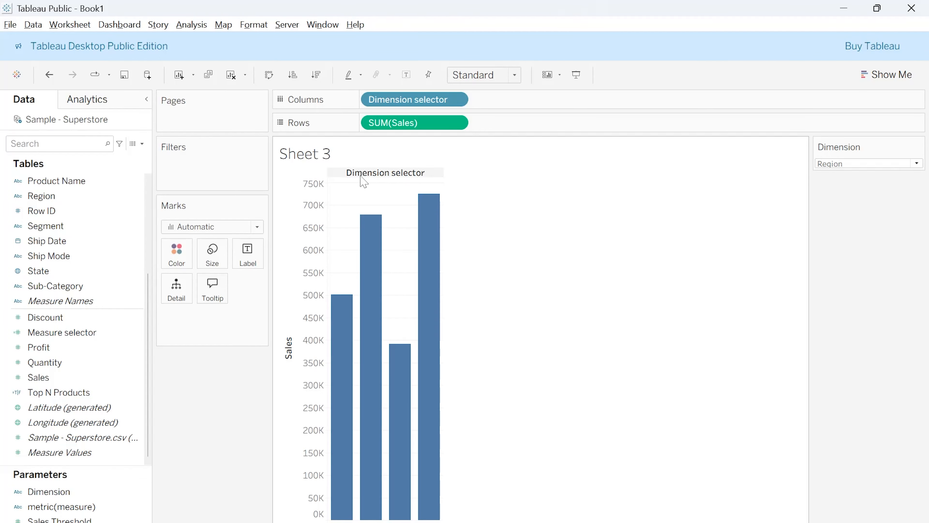
Replace the sheet title with the text "Sales Vs" followed by the inserted Dimension parameter
{"action": "right_click", "coordinate": [311, 157]}
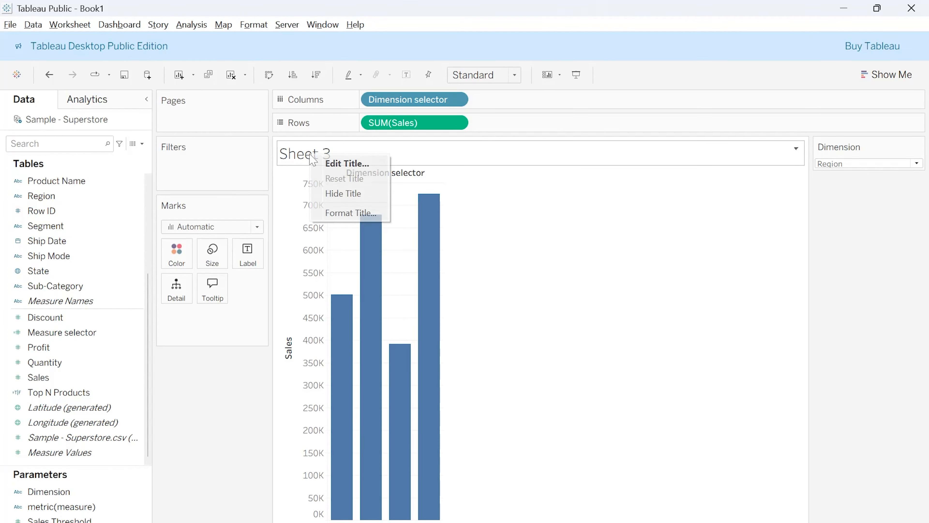
{"action": "left_click", "coordinate": [334, 167]}
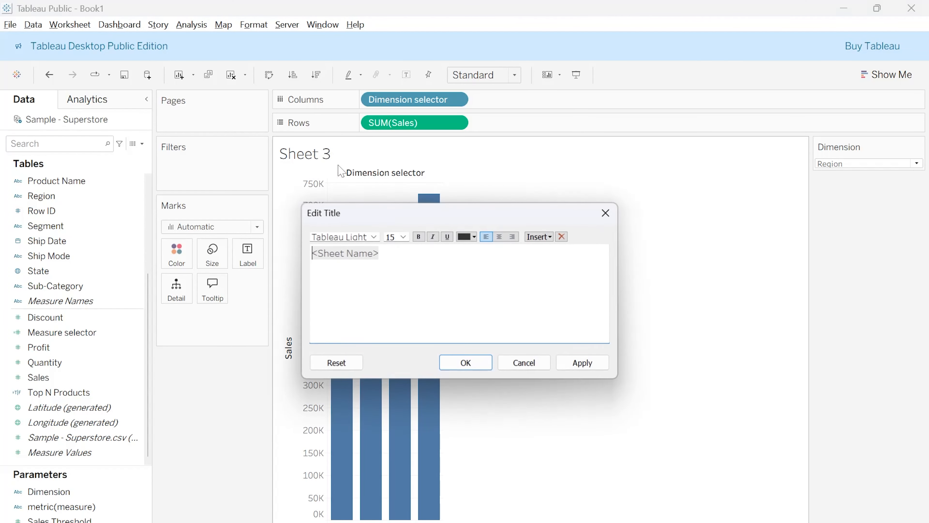
{"action": "key", "text": "ctrl+a"}
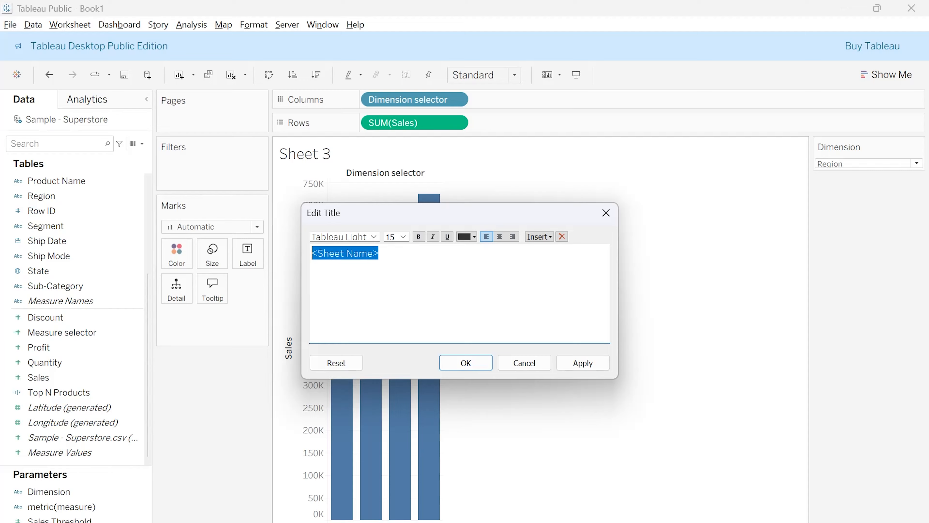
{"action": "key", "text": "BackSpace"}
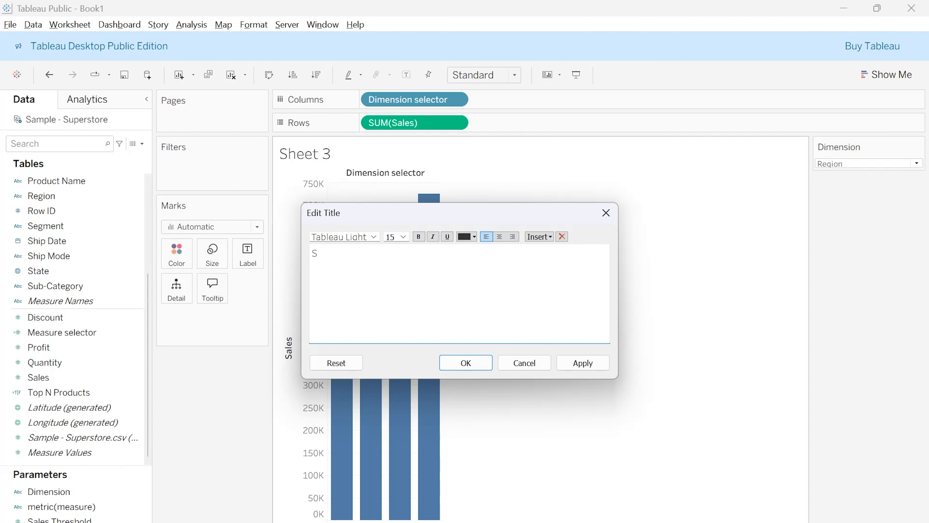
{"action": "type", "text": "es Vs"}
{"action": "left_click", "coordinate": [550, 237]}
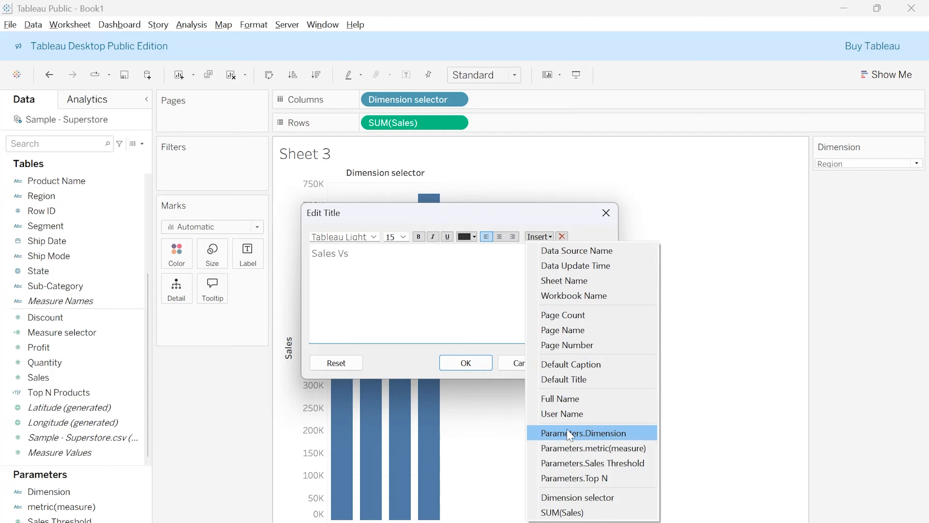
{"action": "left_click", "coordinate": [600, 434]}
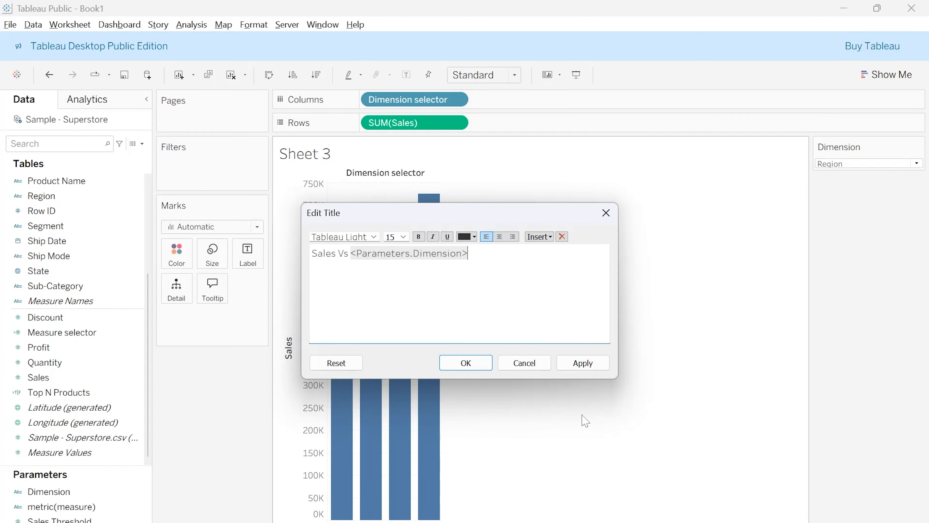
Set the font size of the whole title to 20 and save the title
{"action": "left_click", "coordinate": [403, 237]}
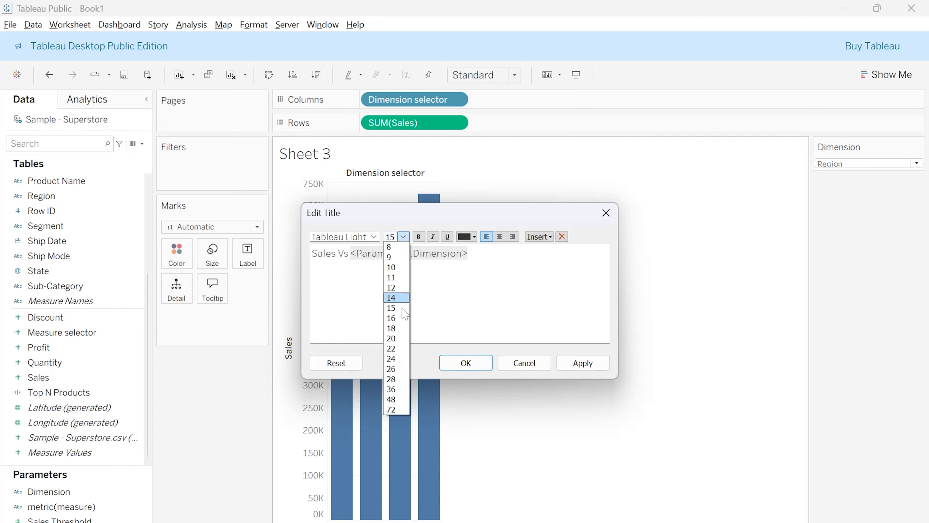
{"action": "left_click", "coordinate": [397, 338]}
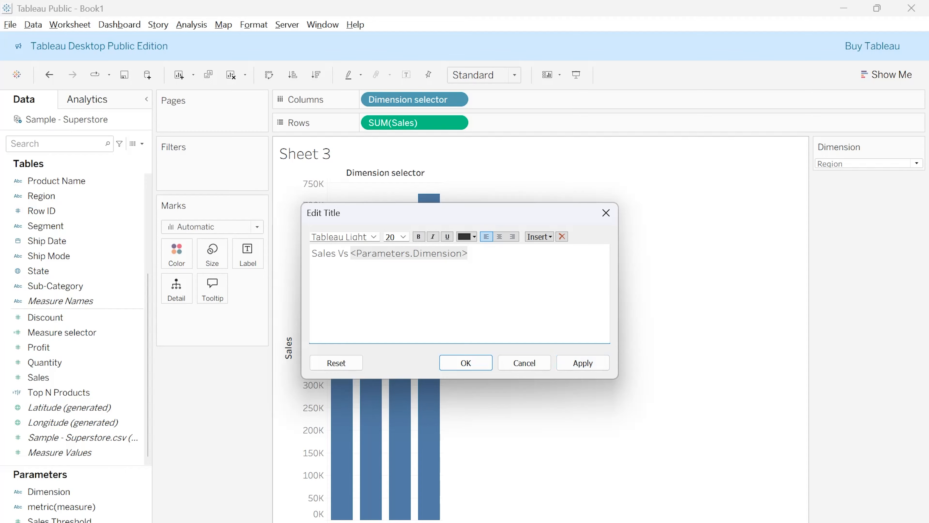
{"action": "key", "text": "ctrl+a"}
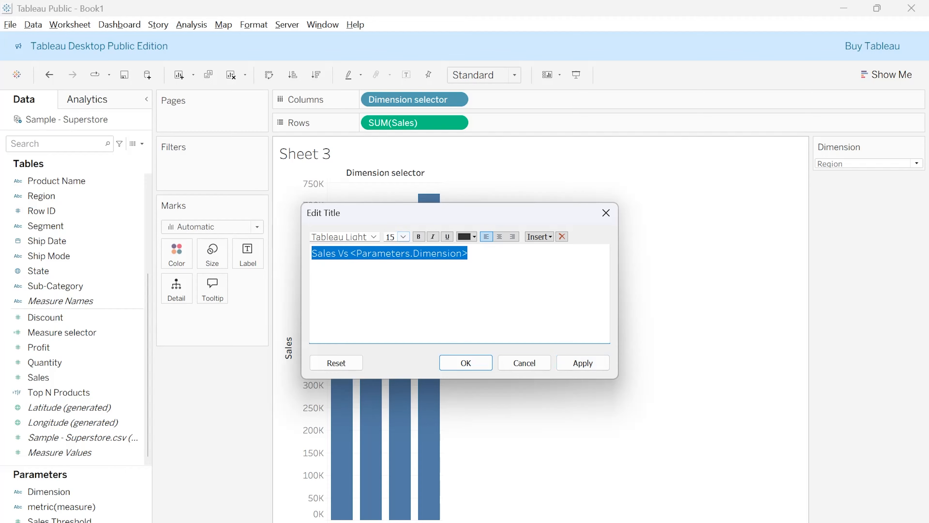
{"action": "left_click", "coordinate": [404, 238]}
{"action": "left_click", "coordinate": [411, 344]}
{"action": "left_click", "coordinate": [403, 237]}
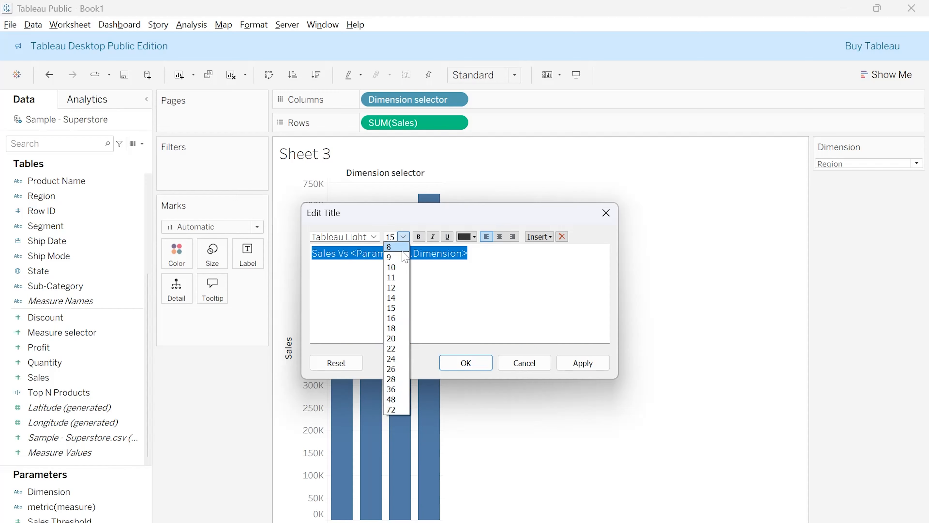
{"action": "left_click", "coordinate": [397, 339]}
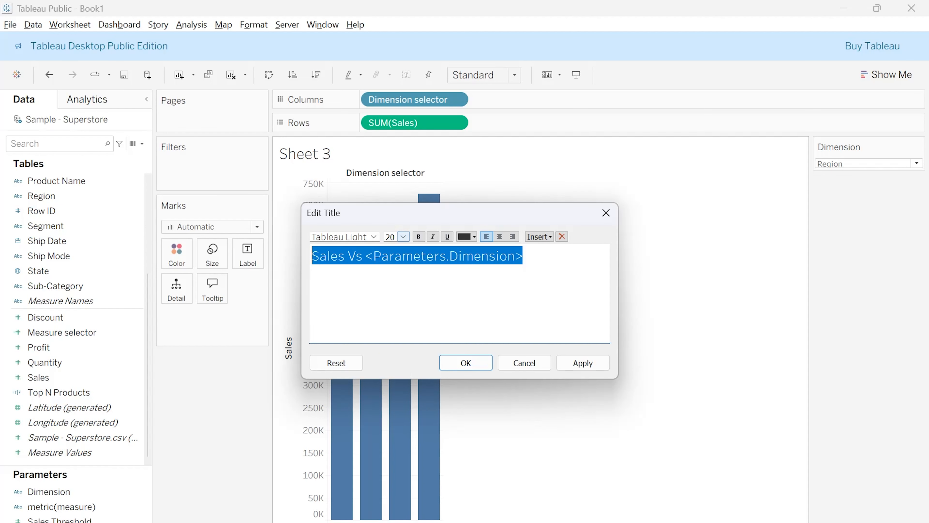
{"action": "left_click", "coordinate": [581, 363]}
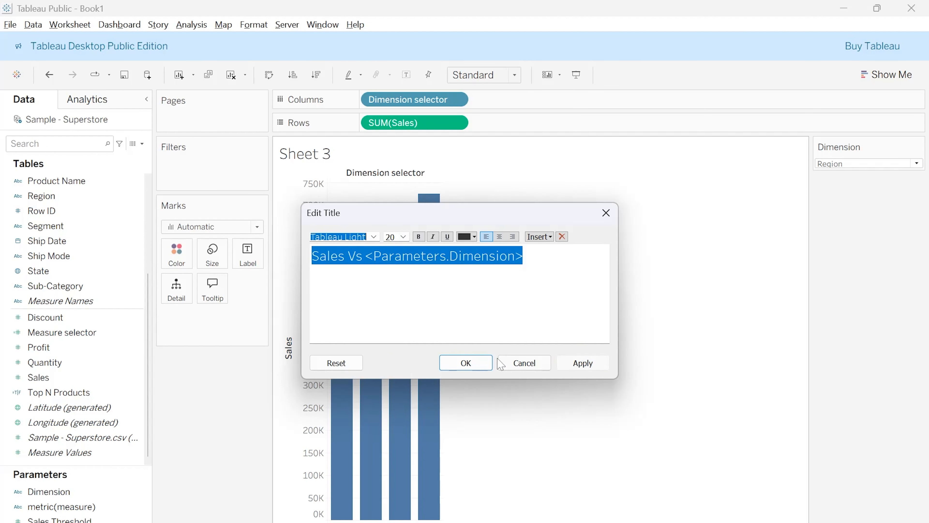
{"action": "left_click", "coordinate": [466, 363]}
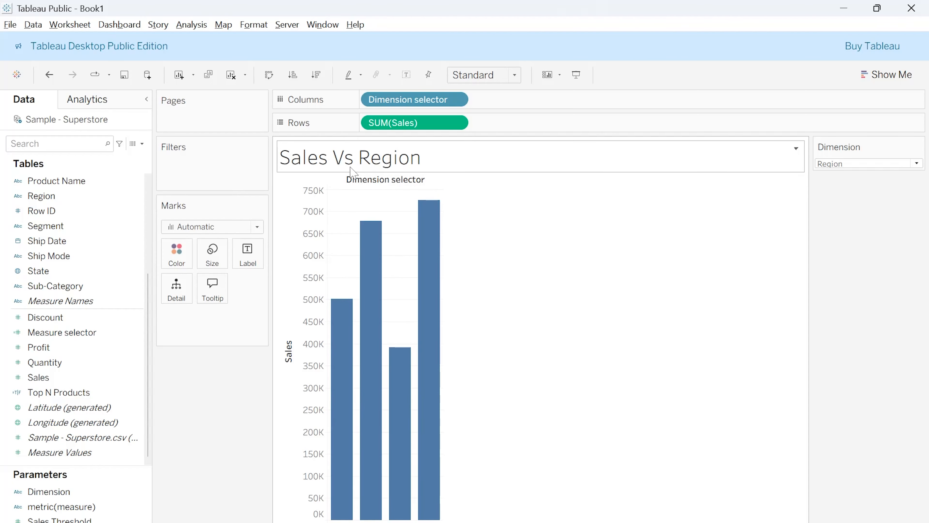
Hide the field labels for columns so the Dimension selector heading is removed from the chart
{"action": "right_click", "coordinate": [399, 184]}
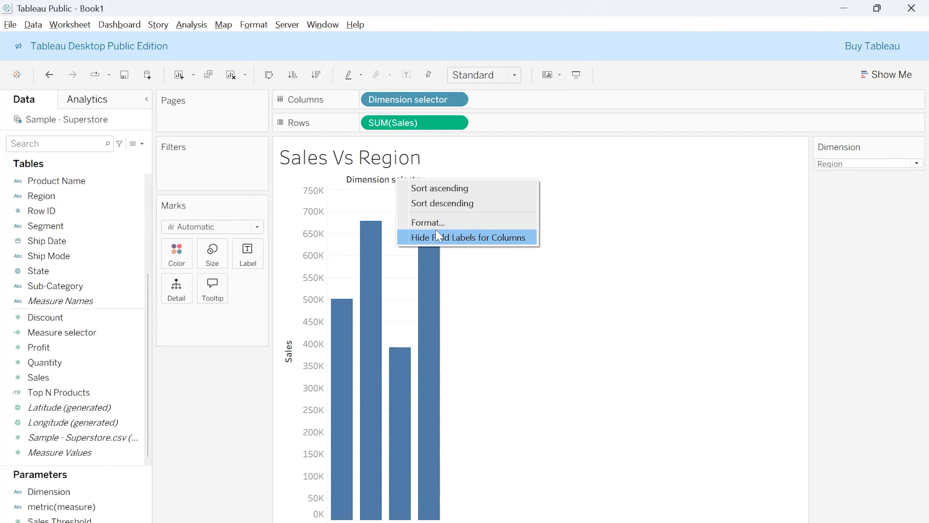
{"action": "left_click", "coordinate": [446, 239]}
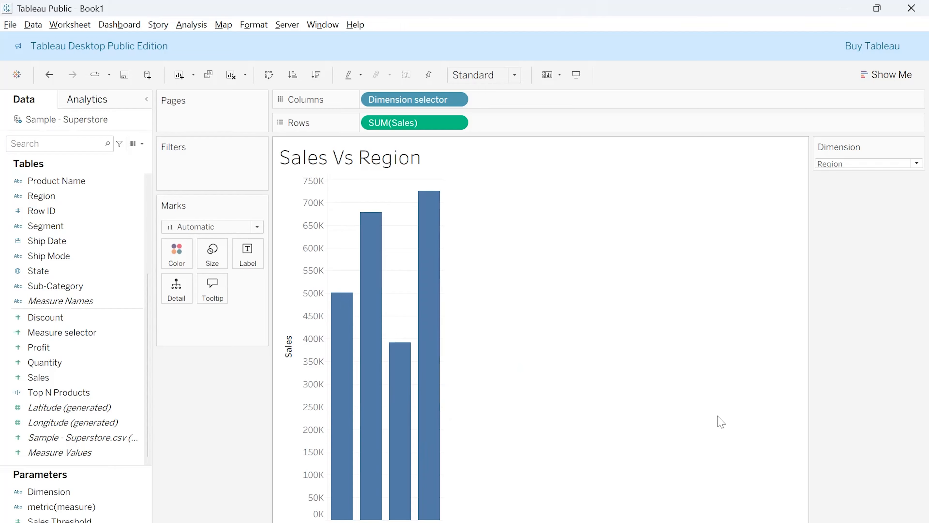
Check the dynamic title by switching the Dimension parameter from Region to Category, to Sub-category and back to Category
{"action": "left_click", "coordinate": [879, 164]}
{"action": "left_click", "coordinate": [880, 186]}
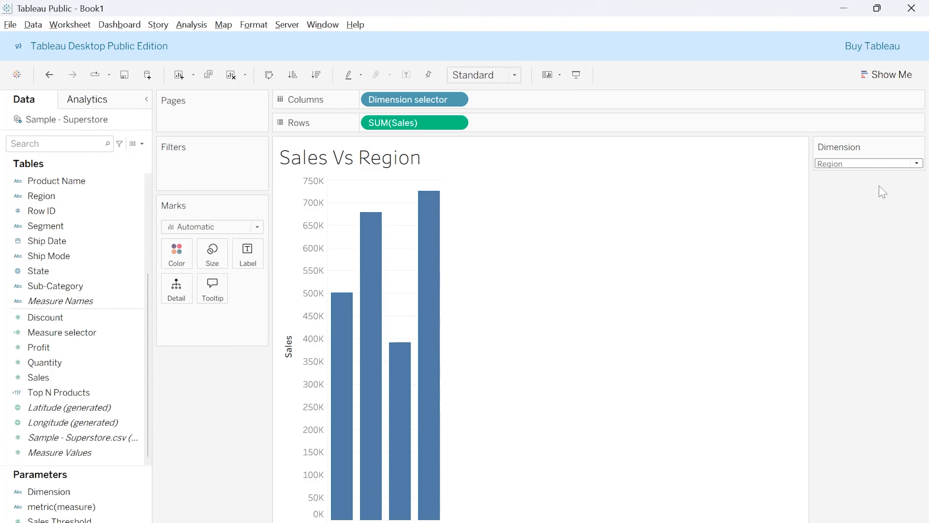
{"action": "left_click", "coordinate": [875, 165]}
{"action": "left_click", "coordinate": [870, 175]}
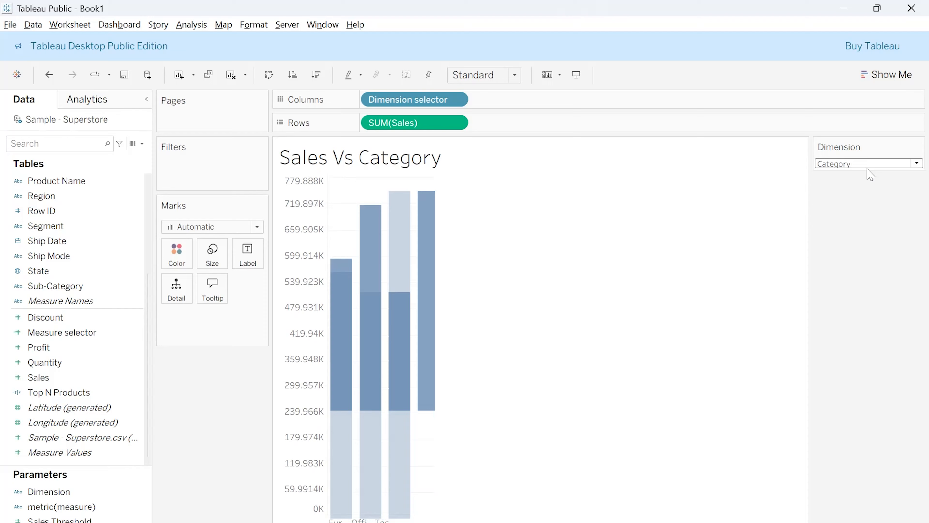
{"action": "left_click", "coordinate": [868, 165]}
{"action": "left_click", "coordinate": [871, 209]}
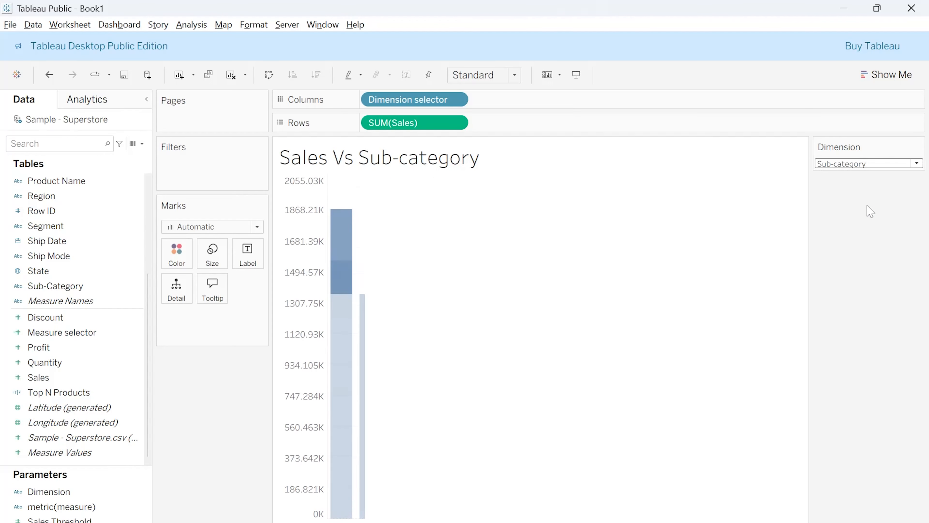
{"action": "left_click", "coordinate": [869, 165]}
{"action": "left_click", "coordinate": [869, 176]}
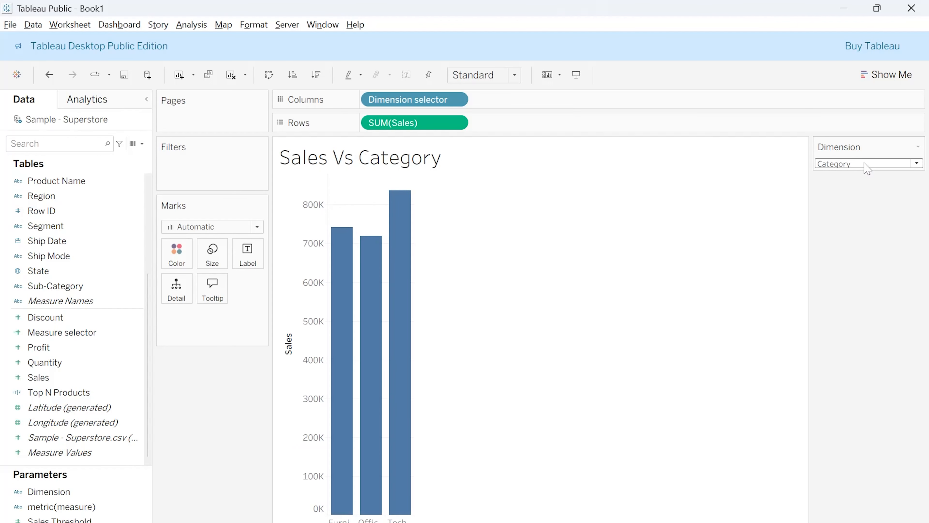
Check that the chart and title follow the Dimension parameter by switching it to Region and to Sub-category
{"action": "left_click", "coordinate": [867, 167]}
{"action": "left_click", "coordinate": [863, 191]}
{"action": "left_click", "coordinate": [859, 165]}
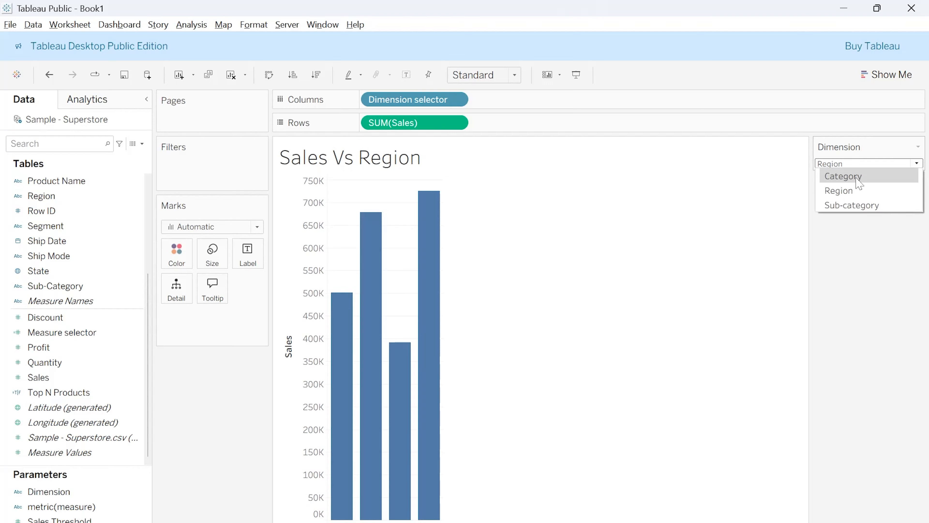
{"action": "left_click", "coordinate": [858, 205]}
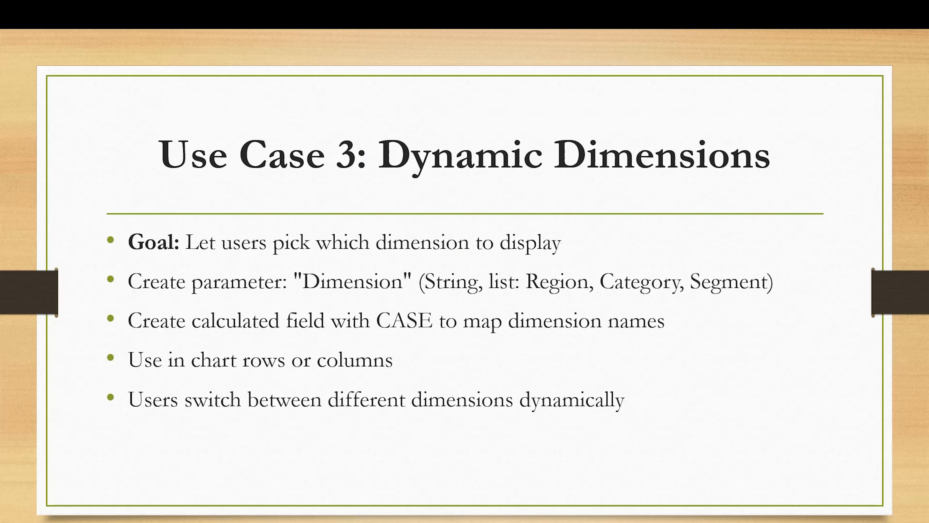
{"action": "key", "text": "Right"}
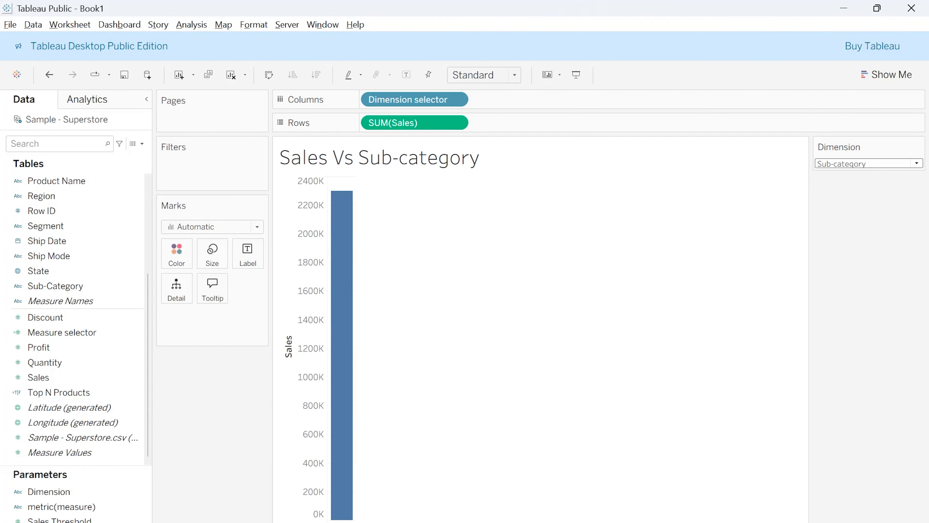
Add a new worksheet and start a new parameter named "Ref. Date" with the data type Date
{"action": "key", "text": "ctrl+m"}
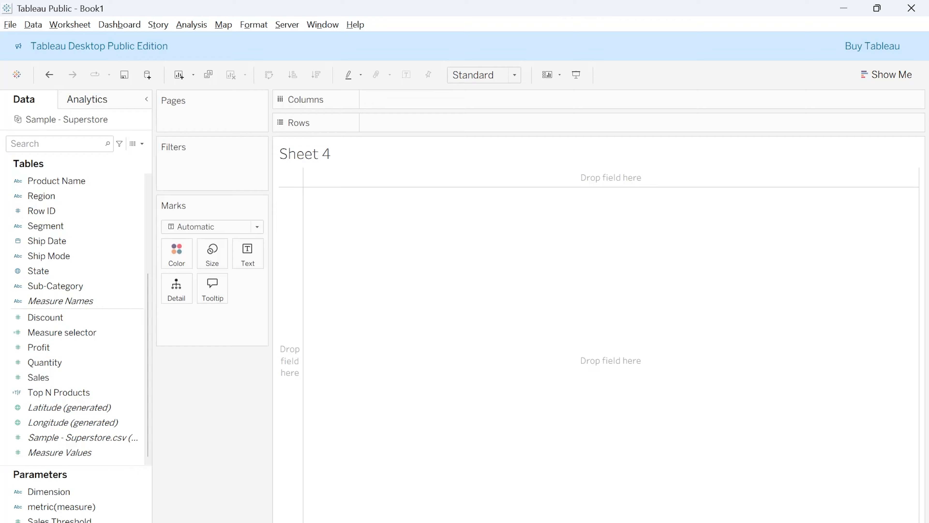
{"action": "right_click", "coordinate": [102, 492]}
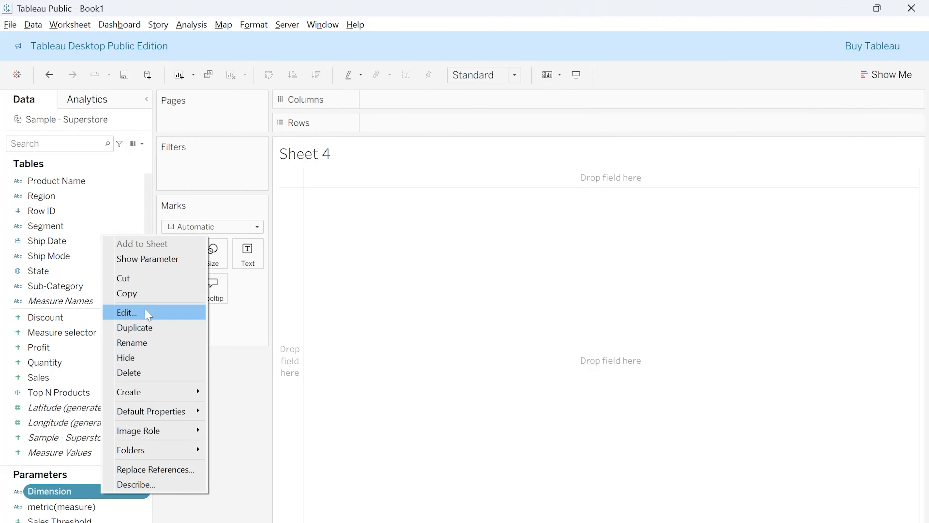
{"action": "mouse_move", "coordinate": [150, 392]}
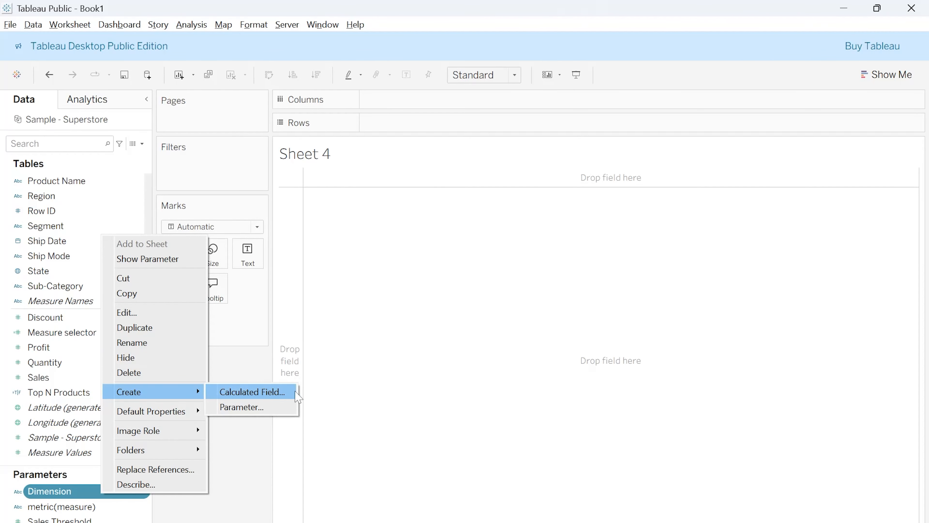
{"action": "left_click", "coordinate": [271, 407]}
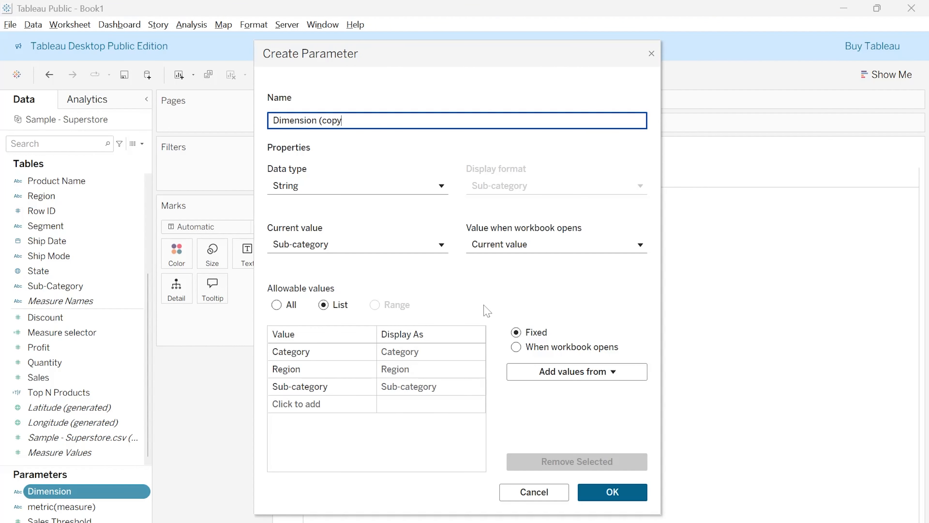
{"action": "key", "text": "BackSpace"}
{"action": "key", "text": "BackSpace"}
{"action": "key", "text": "BackSpace"}
{"action": "key", "text": "BackSpace"}
{"action": "key", "text": "BackSpace"}
{"action": "key", "text": "BackSpace"}
{"action": "key", "text": "BackSpace"}
{"action": "key", "text": "BackSpace"}
{"action": "key", "text": "BackSpace"}
{"action": "key", "text": "BackSpace"}
{"action": "key", "text": "BackSpace"}
{"action": "key", "text": "BackSpace"}
{"action": "key", "text": "BackSpace"}
{"action": "key", "text": "BackSpace"}
{"action": "key", "text": "BackSpace"}
{"action": "type", "text": "Ref. D"}
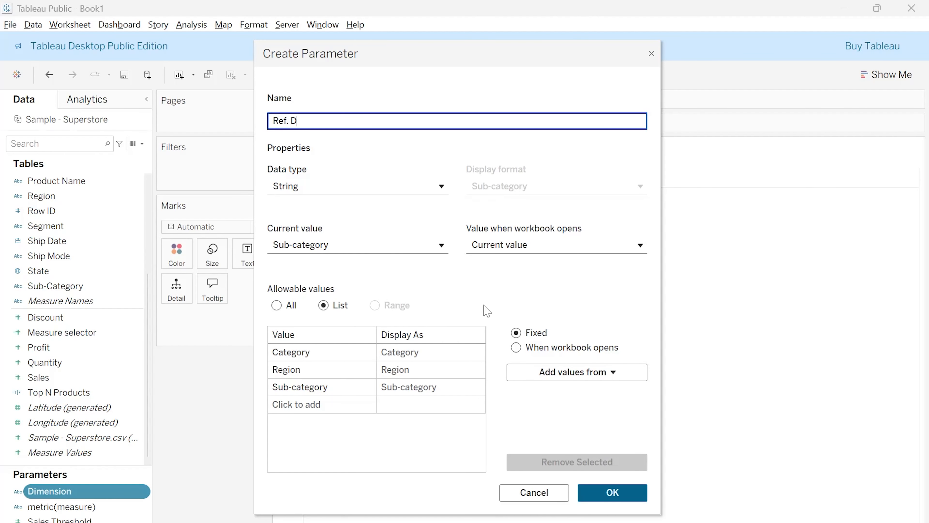
{"action": "type", "text": "ate"}
{"action": "left_click", "coordinate": [387, 185]}
{"action": "left_click", "coordinate": [324, 277]}
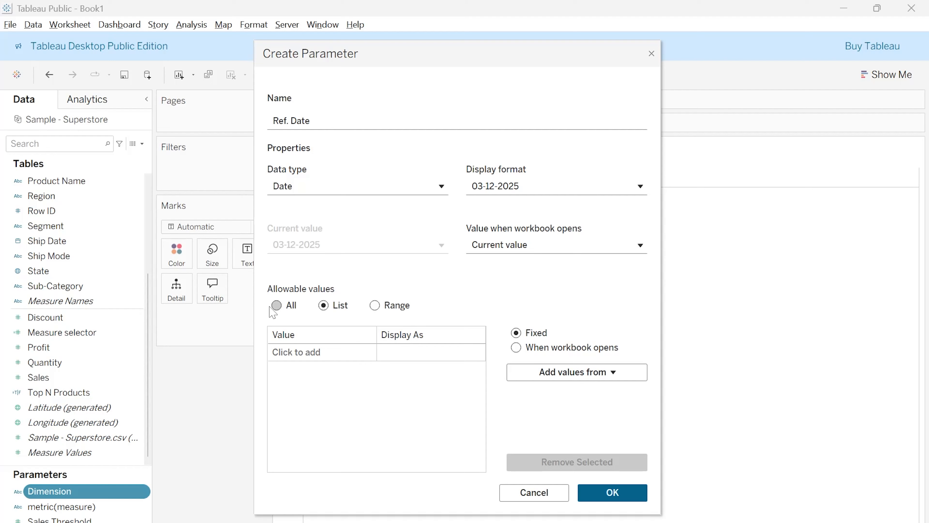
Limit the Ref. Date parameter to a range from 01-01-2014 to 01-01-2019 and save it
{"action": "left_click", "coordinate": [277, 306]}
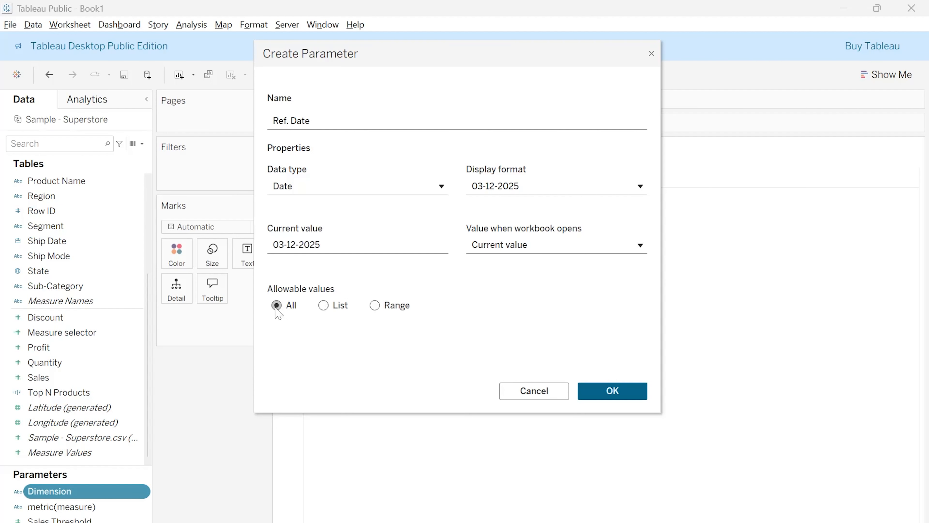
{"action": "left_click", "coordinate": [324, 305]}
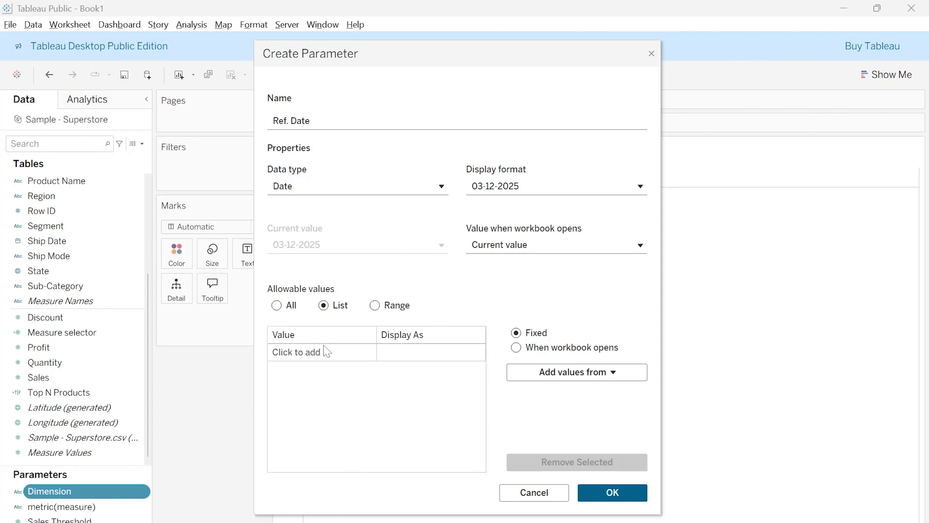
{"action": "left_click", "coordinate": [324, 353]}
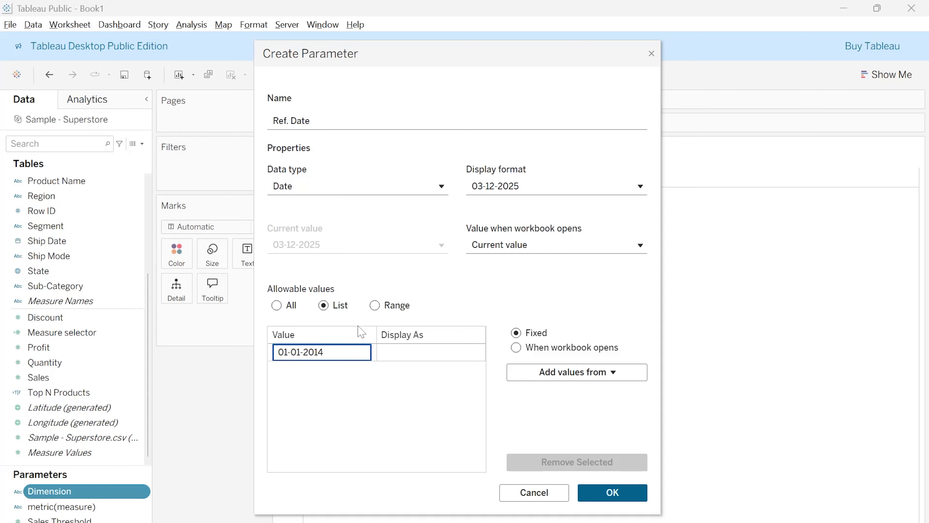
{"action": "left_click", "coordinate": [375, 306]}
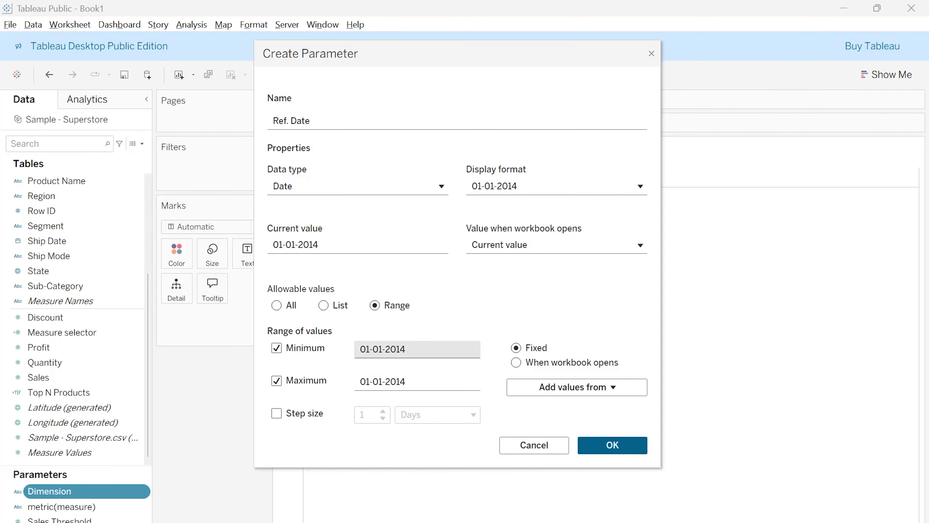
{"action": "left_click", "coordinate": [277, 381]}
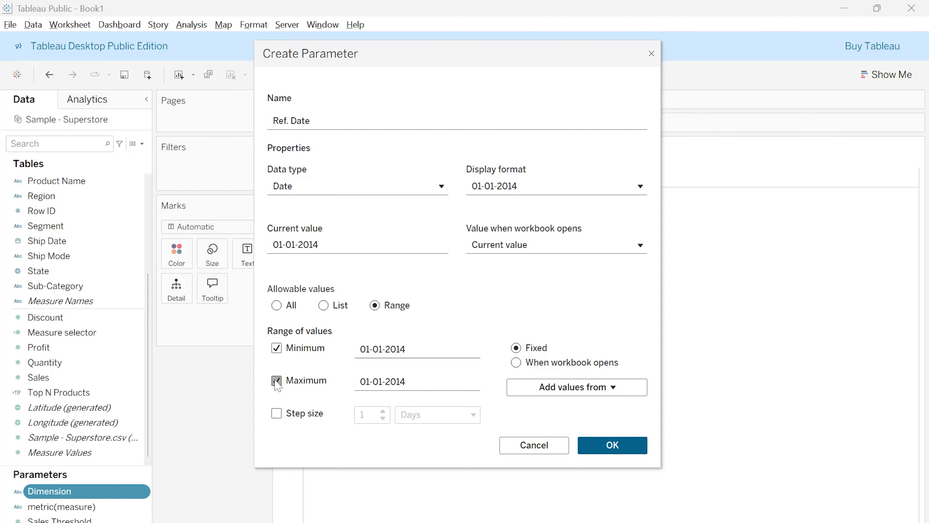
{"action": "left_click", "coordinate": [277, 382]}
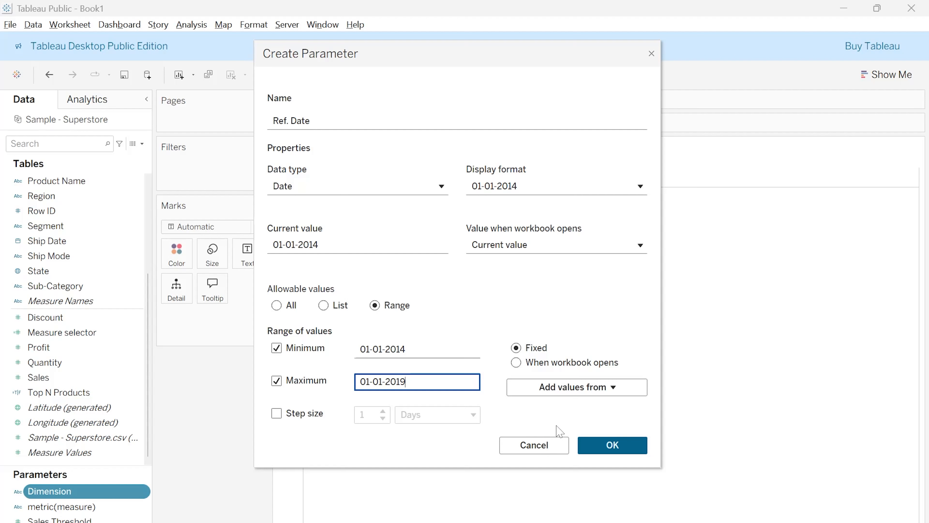
{"action": "left_click", "coordinate": [608, 446]}
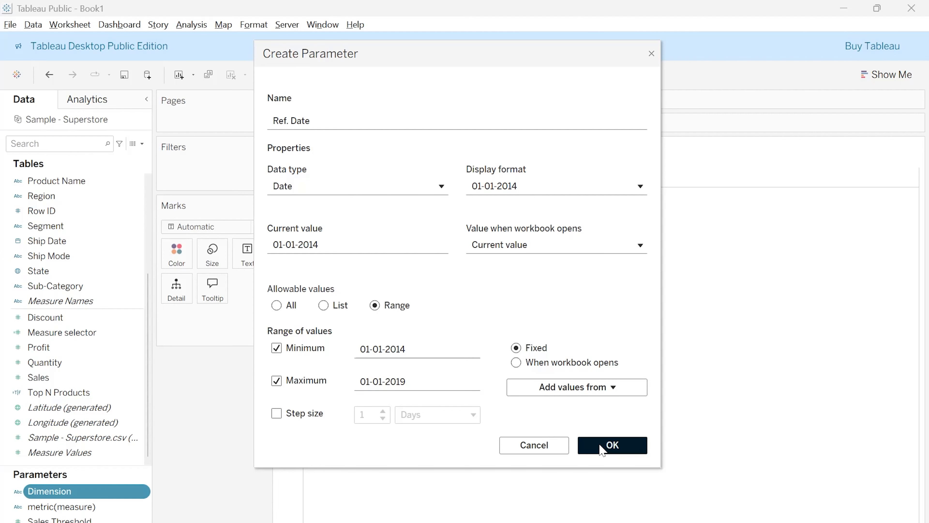
Show the Ref. Date parameter control on Sheet 4 and try its date slider
{"action": "right_click", "coordinate": [84, 509]}
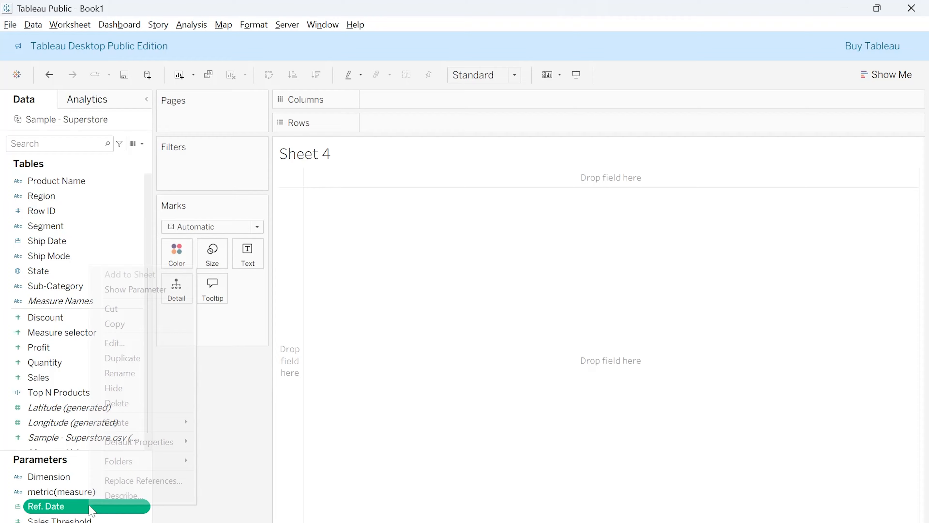
{"action": "left_click", "coordinate": [155, 290]}
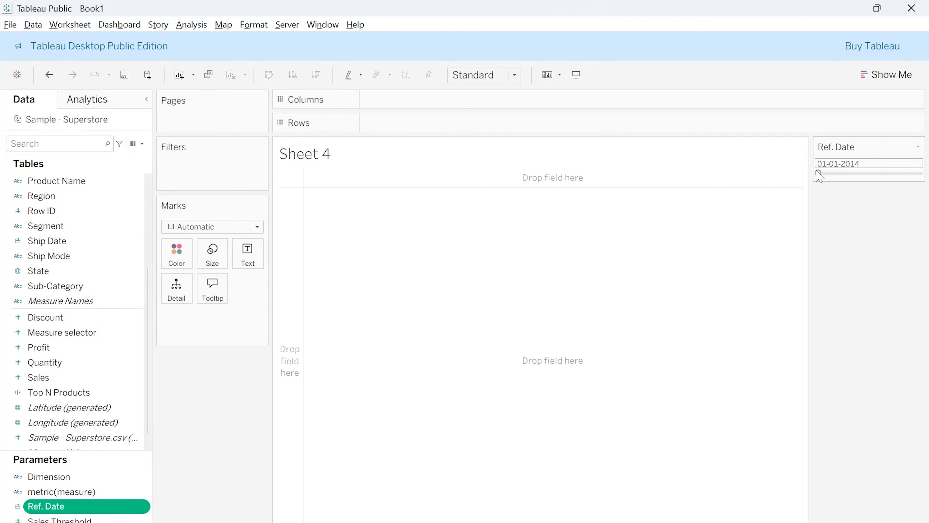
{"action": "mouse_move", "coordinate": [819, 173]}
{"action": "left_mouse_down"}
{"action": "mouse_move", "coordinate": [885, 174]}
{"action": "mouse_move", "coordinate": [816, 180]}
{"action": "left_mouse_up"}
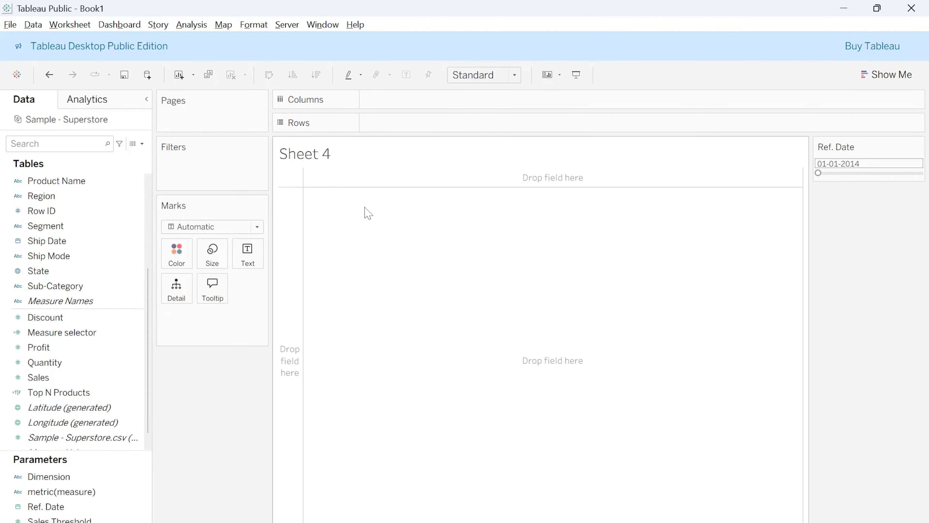
Bring up the available actions for the Profit field
{"action": "right_click", "coordinate": [84, 351]}
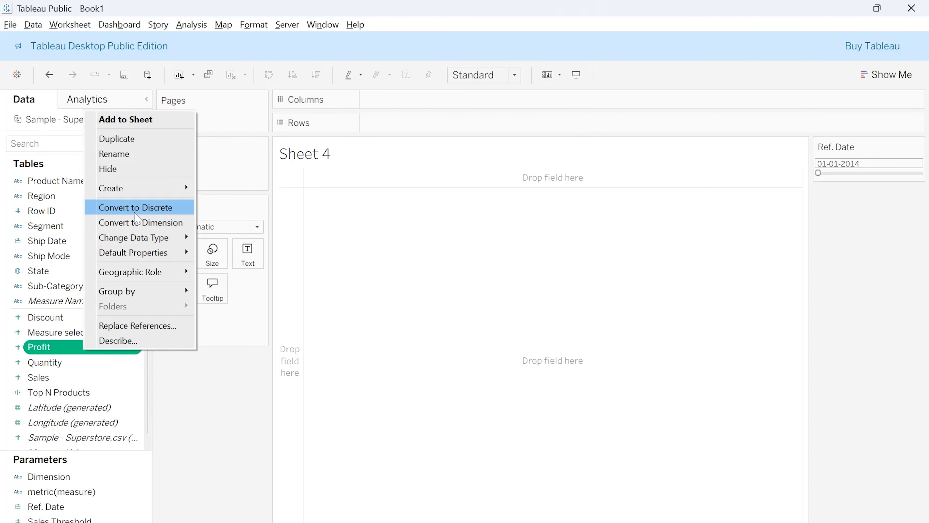
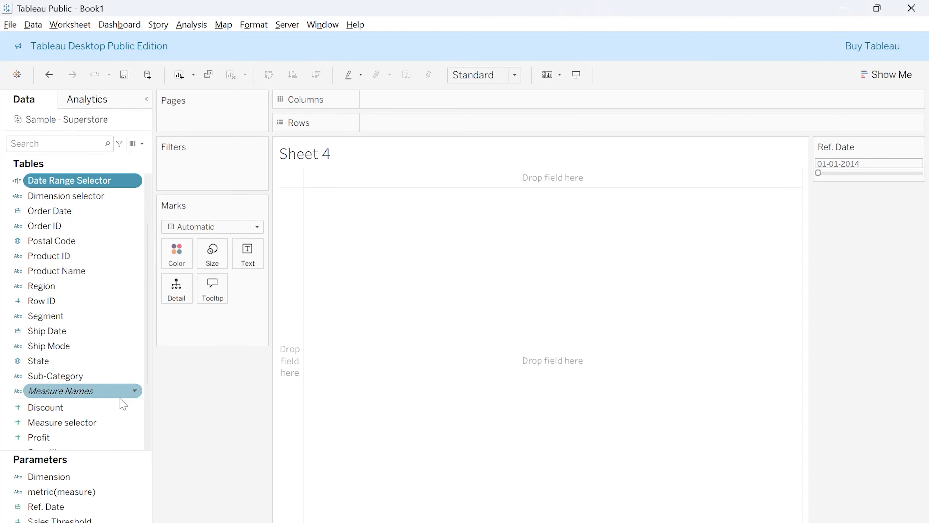
Build a bar chart on Sheet 4 with Region as columns and the sum of Sales as rows
{"action": "left_click_drag", "start_coordinate": [63, 288], "coordinate": [432, 101]}
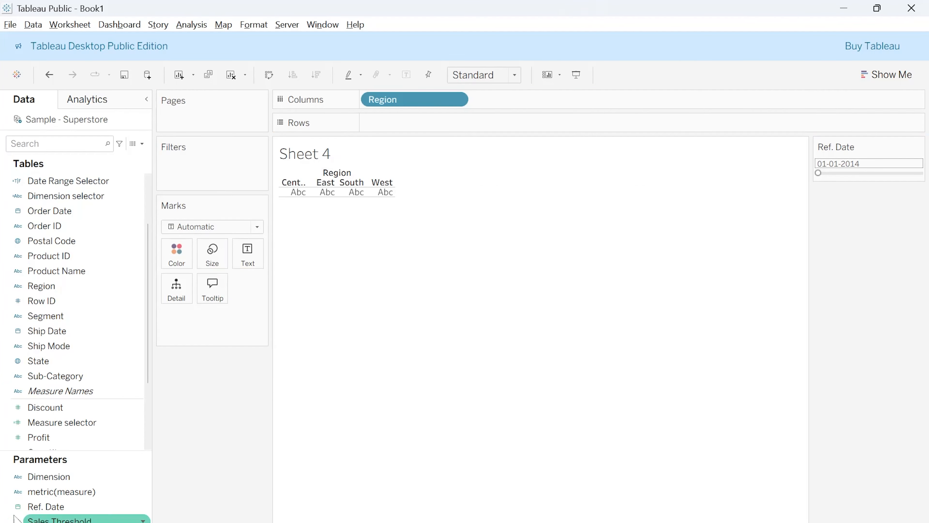
{"action": "scroll", "coordinate": [92, 418], "scroll_direction": "down", "scroll_amount": 2}
{"action": "left_click_drag", "start_coordinate": [67, 426], "coordinate": [439, 125]}
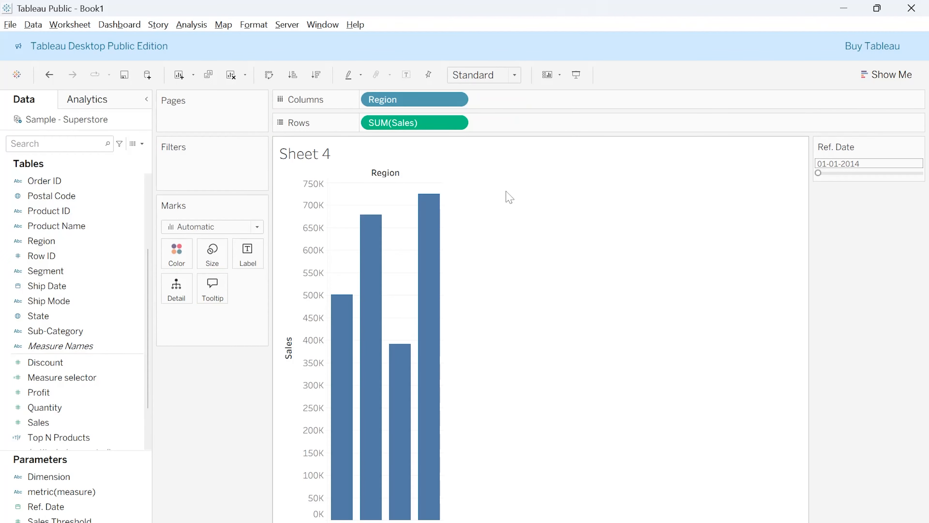
Filter the Sheet 4 chart by the Date Range Selector field, keeping only the value True
{"action": "left_click", "coordinate": [88, 212]}
{"action": "scroll", "coordinate": [78, 216], "scroll_direction": "up", "scroll_amount": 3}
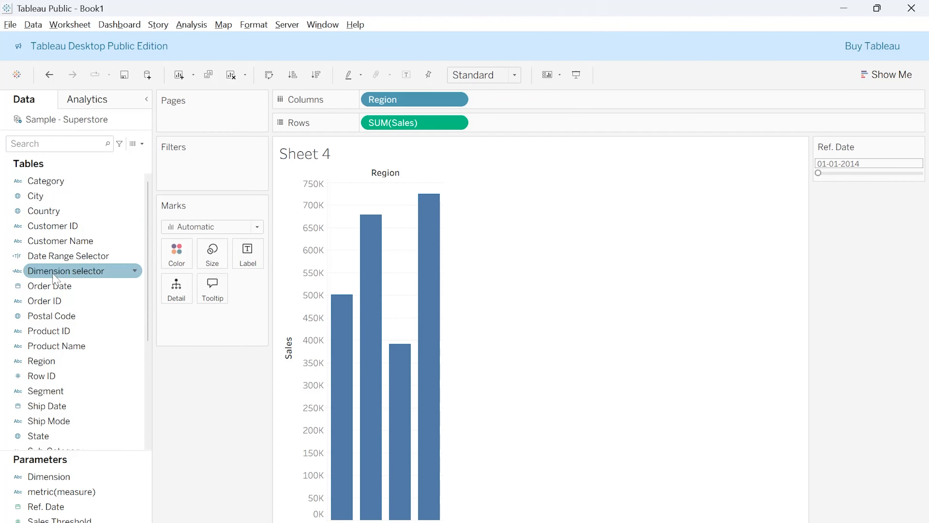
{"action": "left_click_drag", "start_coordinate": [51, 259], "coordinate": [183, 178]}
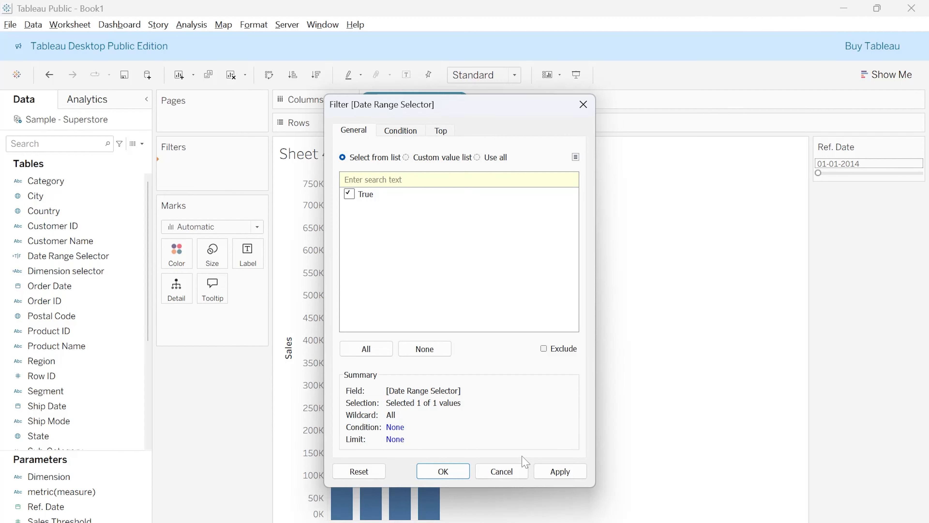
{"action": "left_click", "coordinate": [566, 473]}
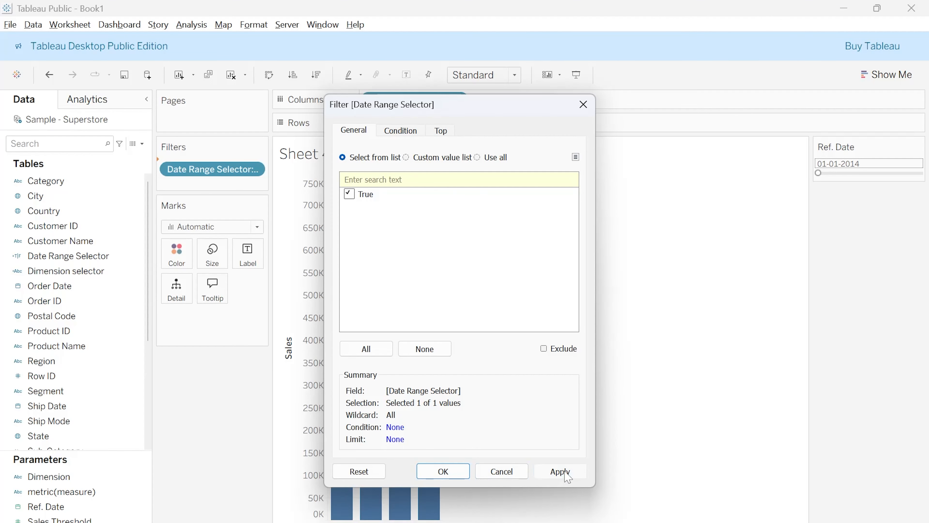
{"action": "left_click", "coordinate": [443, 471]}
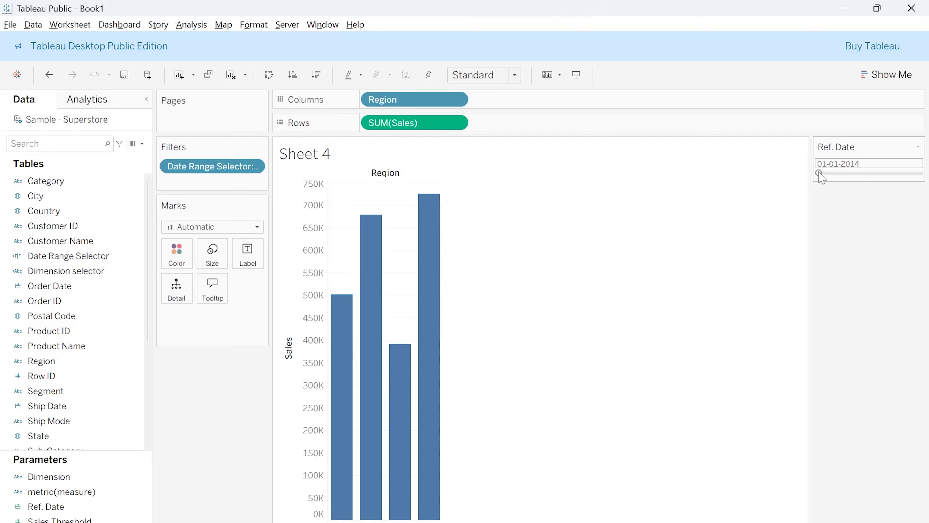
Show mark labels on the Region bars and test the Ref. Date slider, leaving it at 22-04-2015
{"action": "left_click_drag", "start_coordinate": [818, 173], "coordinate": [833, 173]}
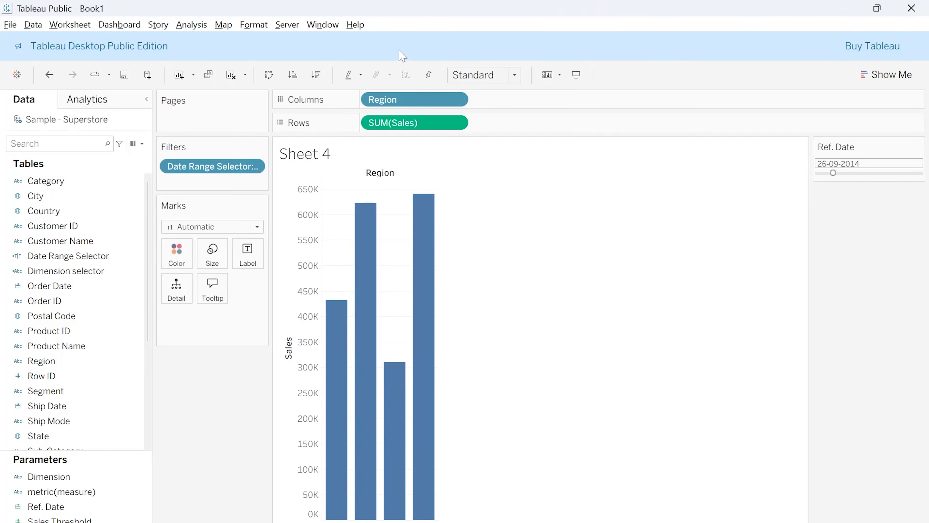
{"action": "left_click", "coordinate": [406, 74]}
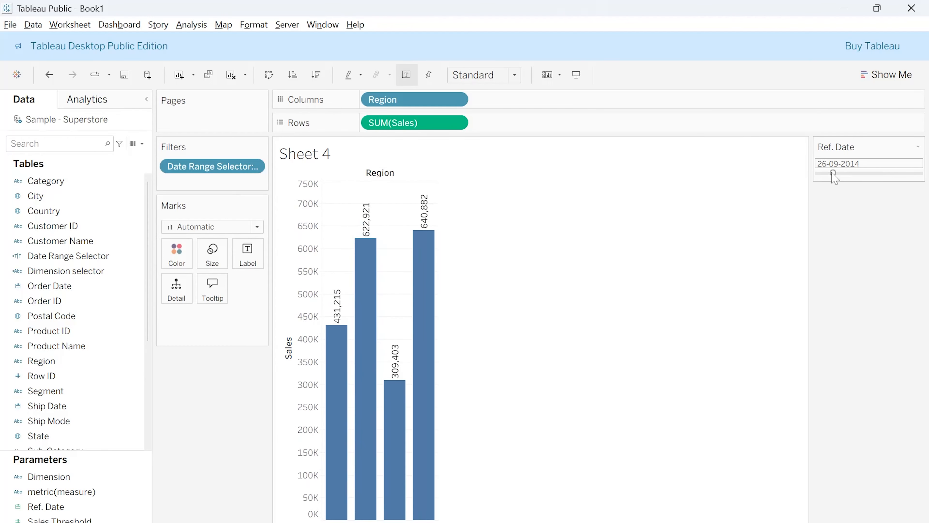
{"action": "mouse_move", "coordinate": [836, 173]}
{"action": "left_mouse_down"}
{"action": "mouse_move", "coordinate": [877, 174]}
{"action": "mouse_move", "coordinate": [853, 177]}
{"action": "left_mouse_up"}
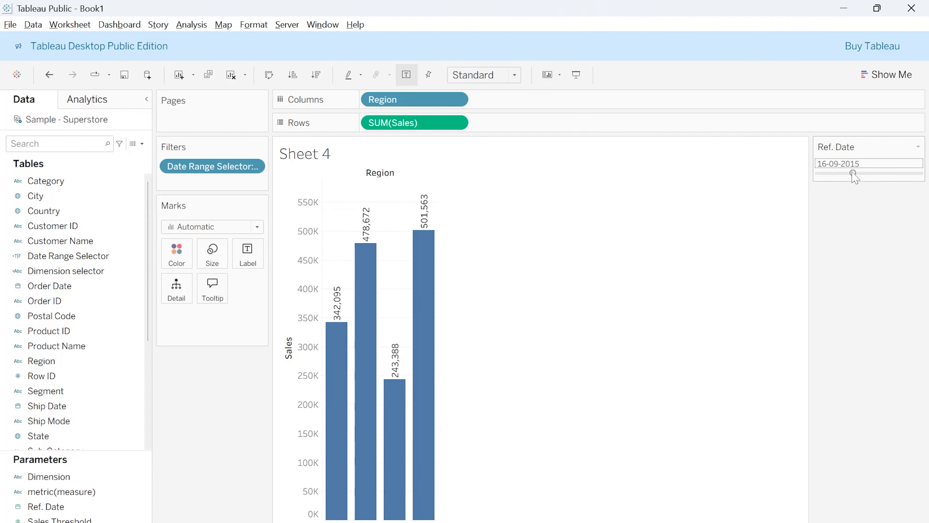
{"action": "left_click_drag", "start_coordinate": [852, 173], "coordinate": [845, 172]}
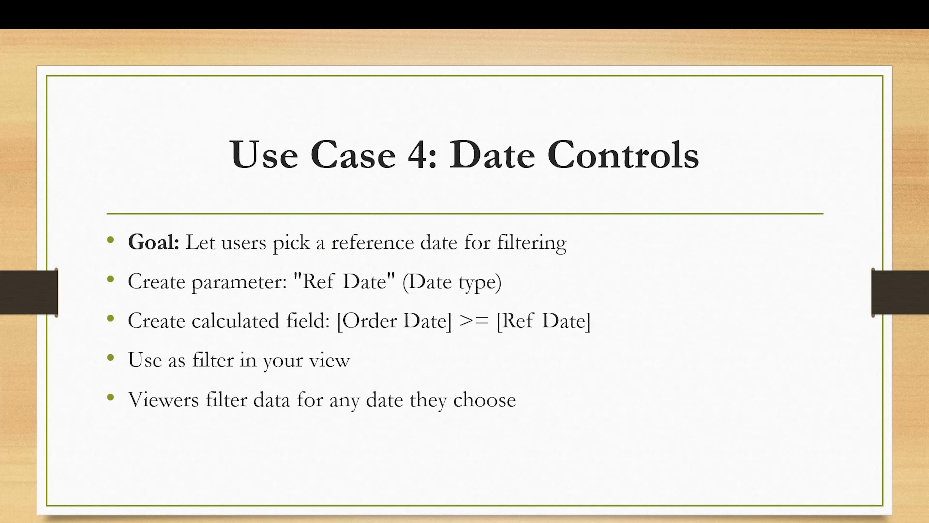
{"action": "key", "text": "Right"}
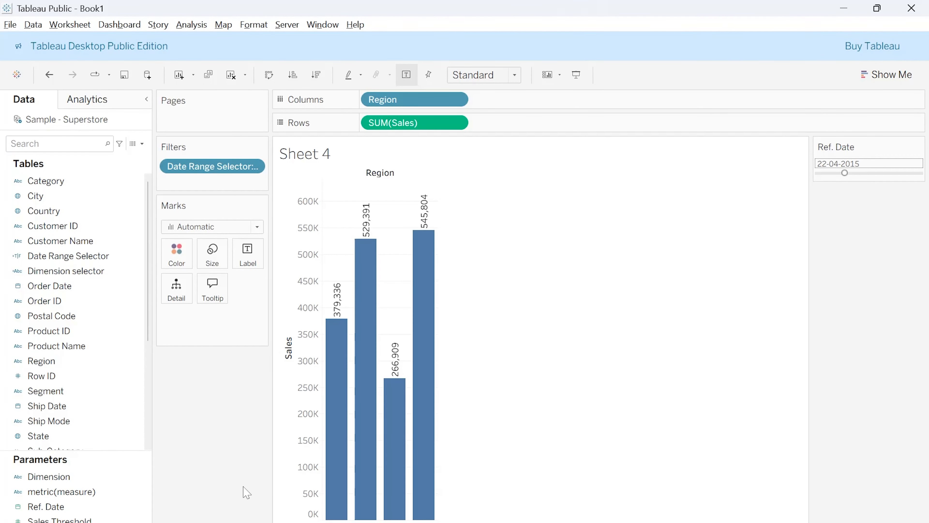
Add a new worksheet and start a new parameter based on Ref. Date, named "Target", with the data type Float
{"action": "key", "text": "ctrl+m"}
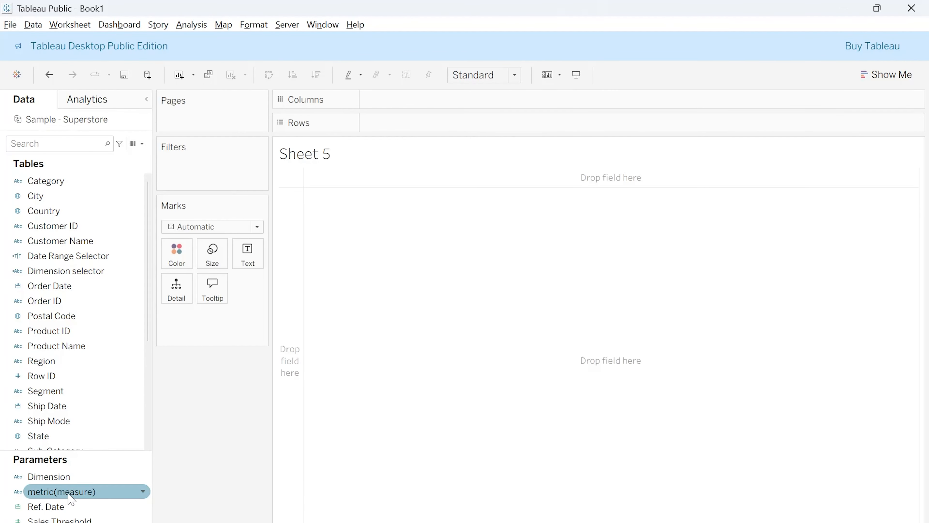
{"action": "right_click", "coordinate": [85, 509]}
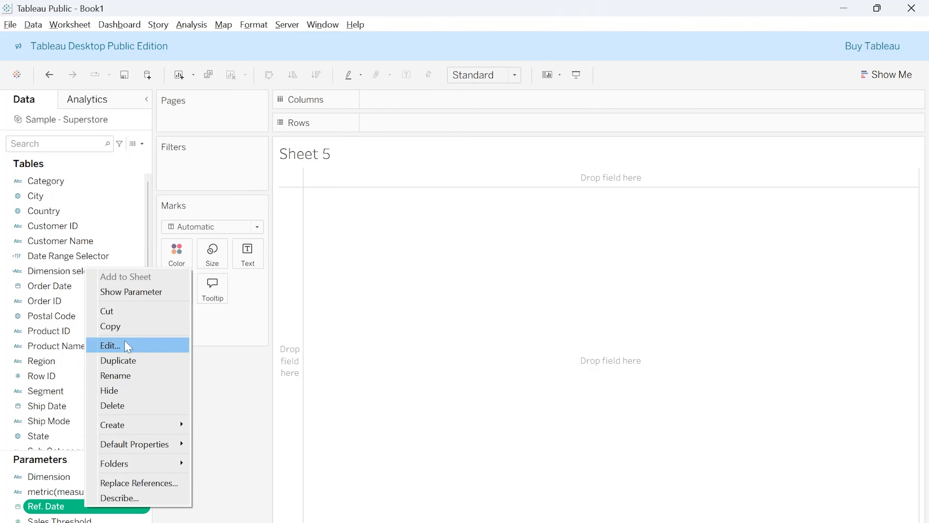
{"action": "mouse_move", "coordinate": [138, 425]}
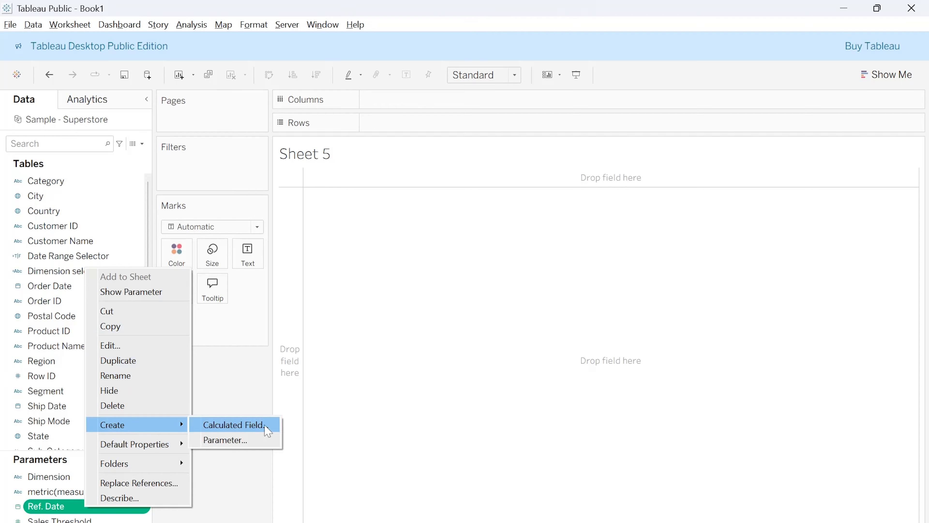
{"action": "left_click", "coordinate": [241, 442]}
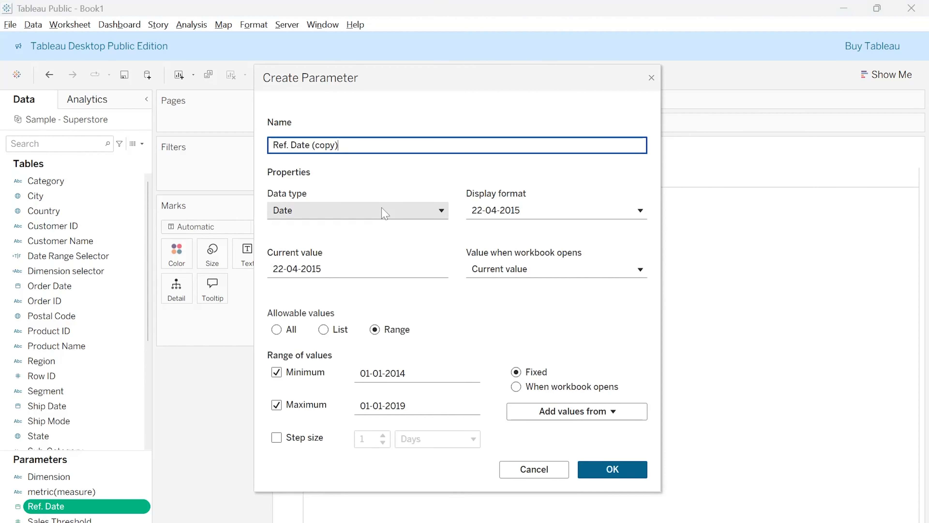
{"action": "key", "text": "ctrl+a"}
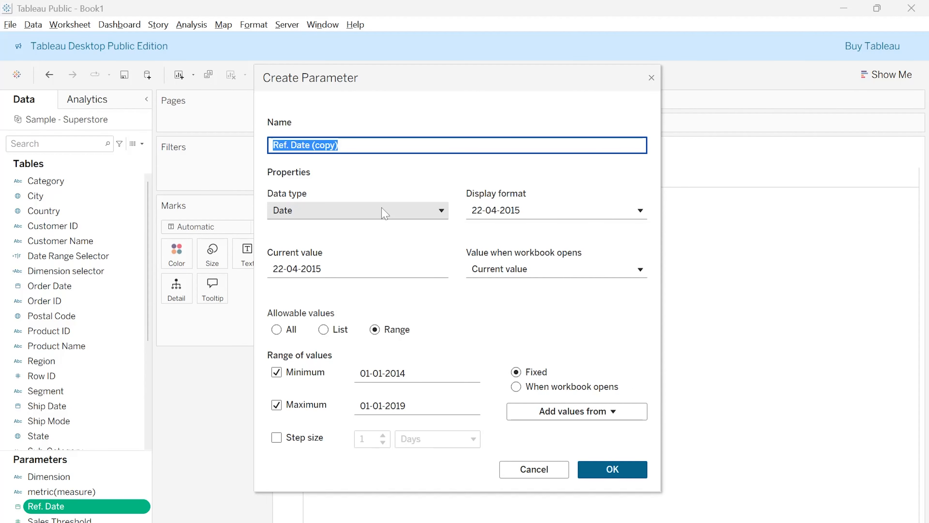
{"action": "type", "text": "Target"}
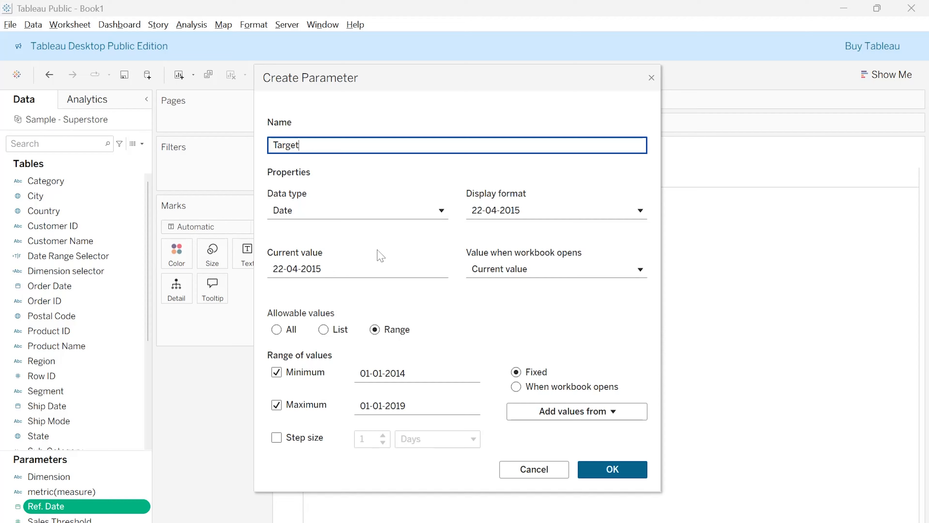
{"action": "left_click", "coordinate": [368, 211]}
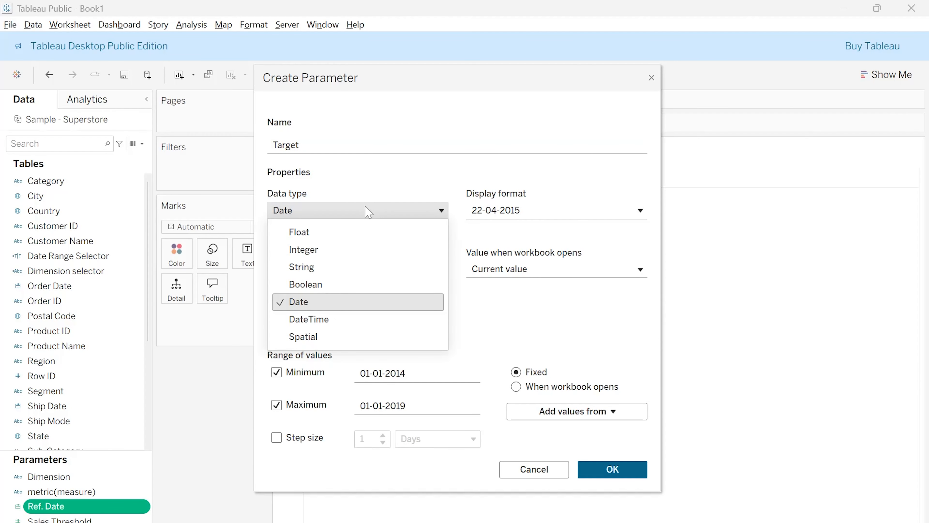
{"action": "left_click", "coordinate": [326, 234]}
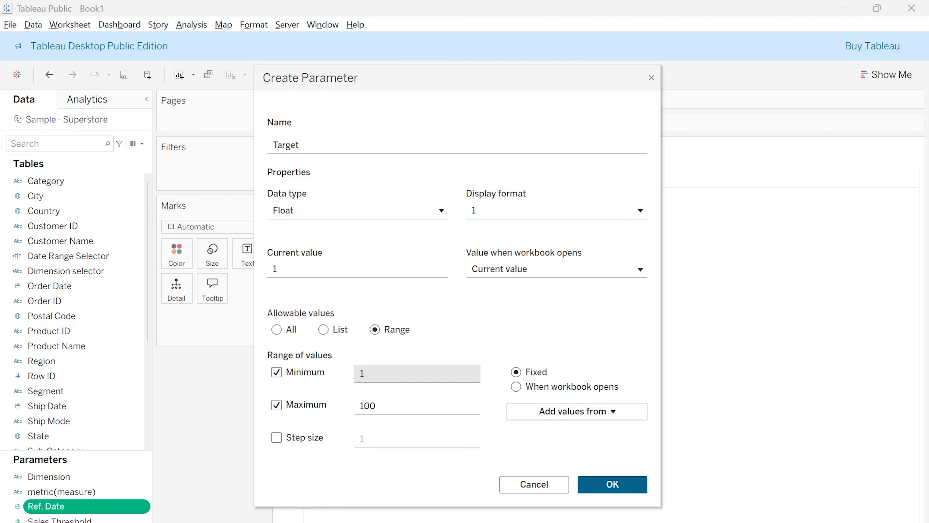
Limit the Target parameter to a range from 10000 to 100000 with a step size of 10000 and save it
{"action": "left_click", "coordinate": [354, 375]}
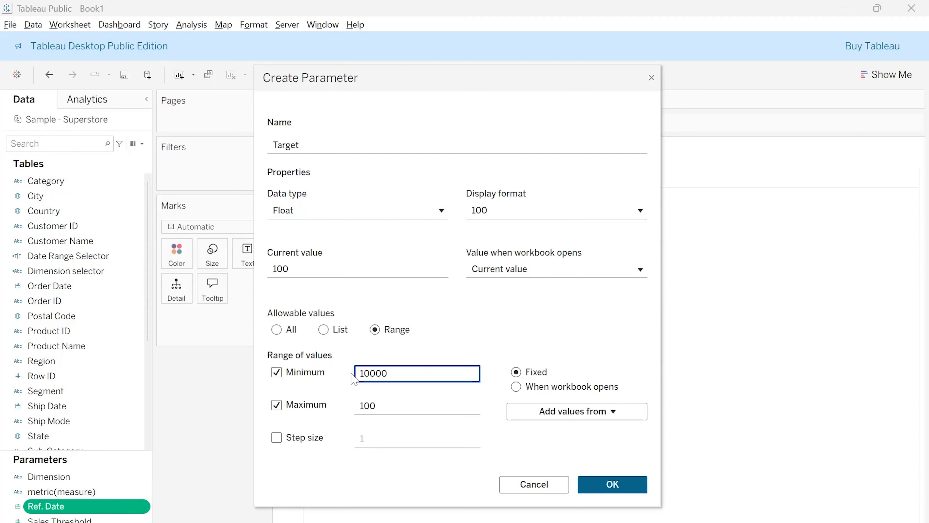
{"action": "left_click", "coordinate": [382, 406]}
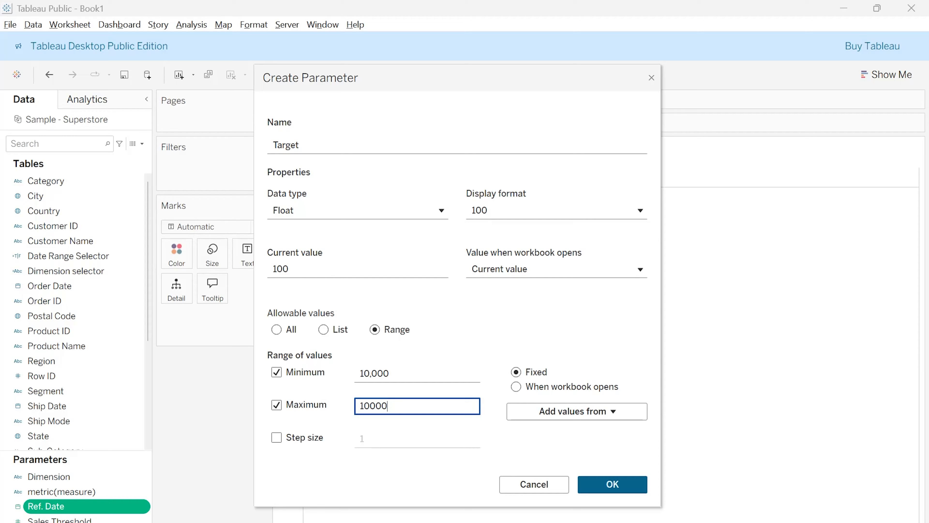
{"action": "left_click", "coordinate": [276, 437]}
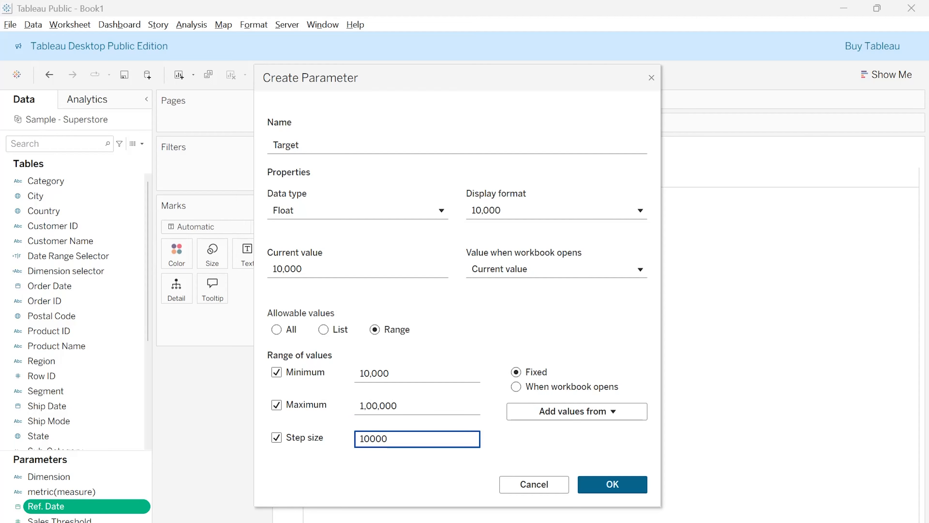
{"action": "left_click", "coordinate": [619, 485]}
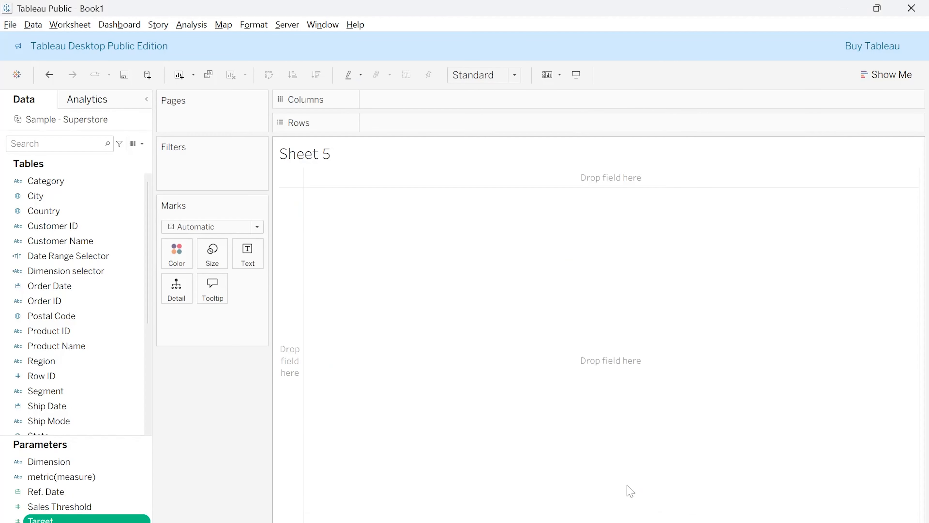
Show the Target parameter control on Sheet 5 and chart the sum of Sales by Category as vertical bars
{"action": "right_click", "coordinate": [118, 519]}
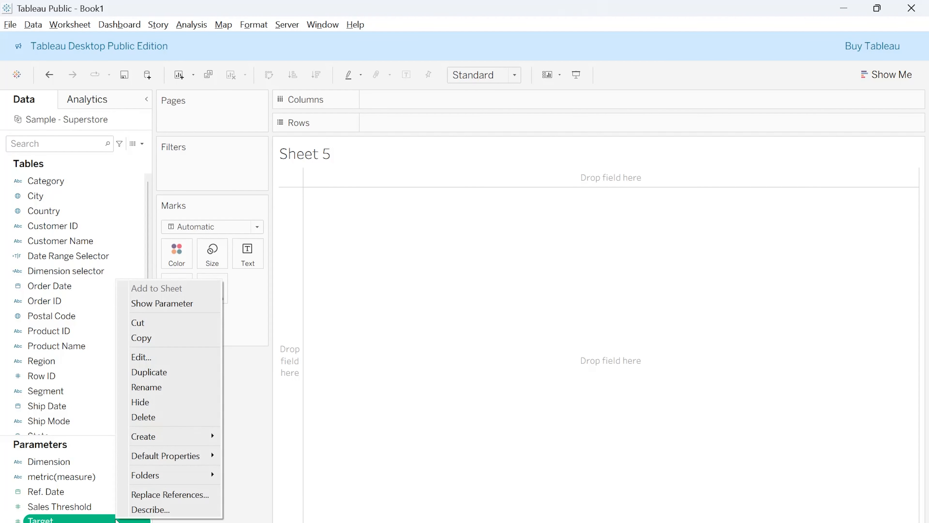
{"action": "left_click", "coordinate": [185, 303]}
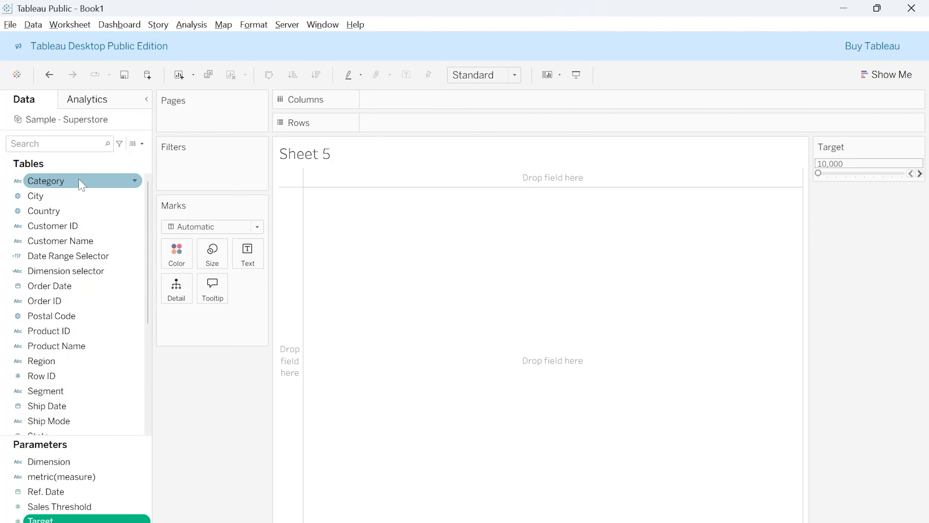
{"action": "left_click_drag", "start_coordinate": [82, 185], "coordinate": [435, 103]}
{"action": "scroll", "coordinate": [77, 421], "scroll_direction": "down", "scroll_amount": 4}
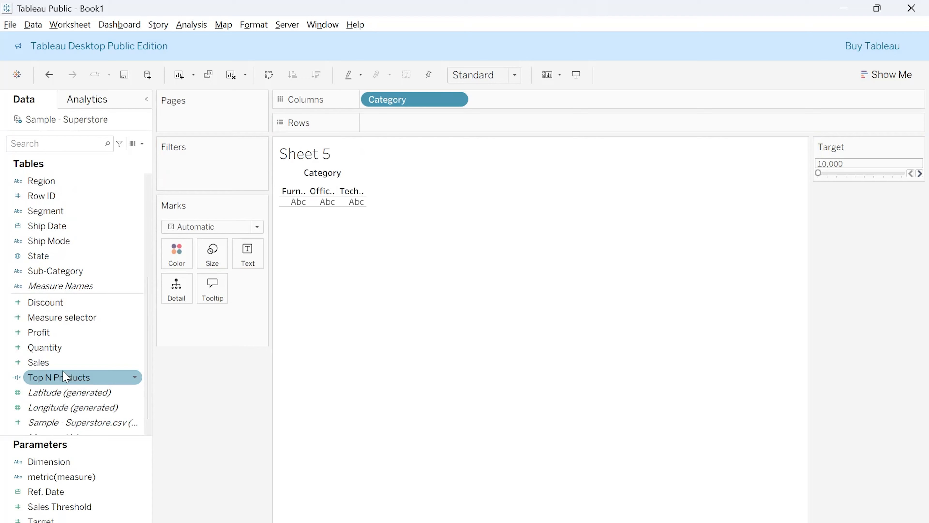
{"action": "left_click_drag", "start_coordinate": [63, 369], "coordinate": [423, 128]}
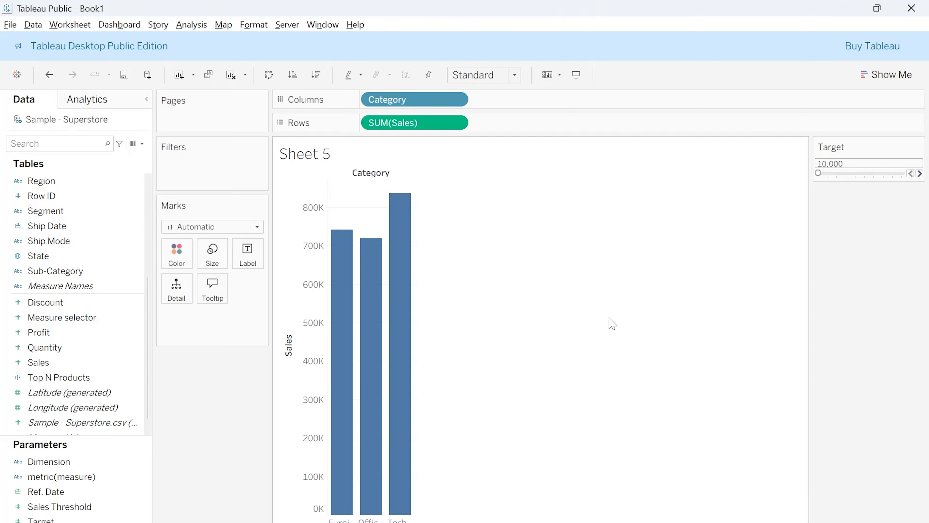
Add a per-pane reference line to the Sales axis that takes its value from the Target parameter
{"action": "mouse_move", "coordinate": [352, 379]}
{"action": "right_click", "coordinate": [288, 393]}
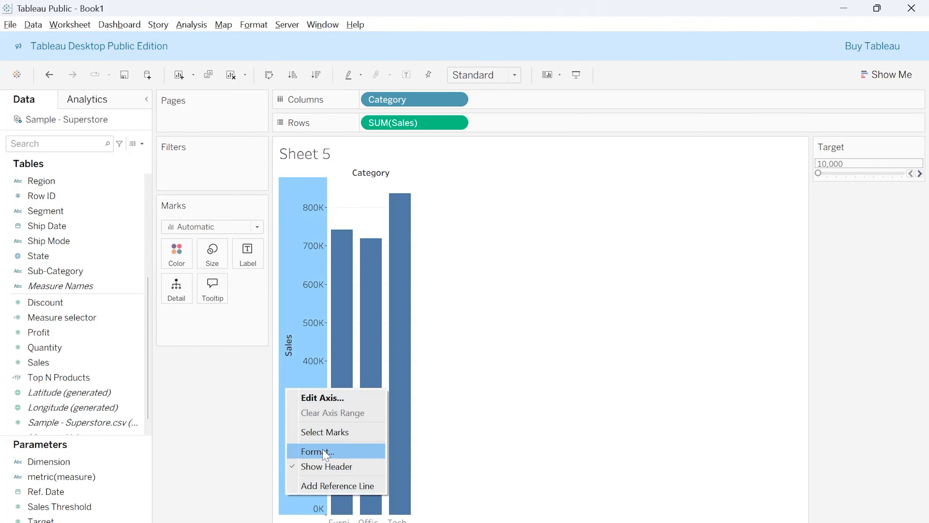
{"action": "left_click", "coordinate": [337, 485]}
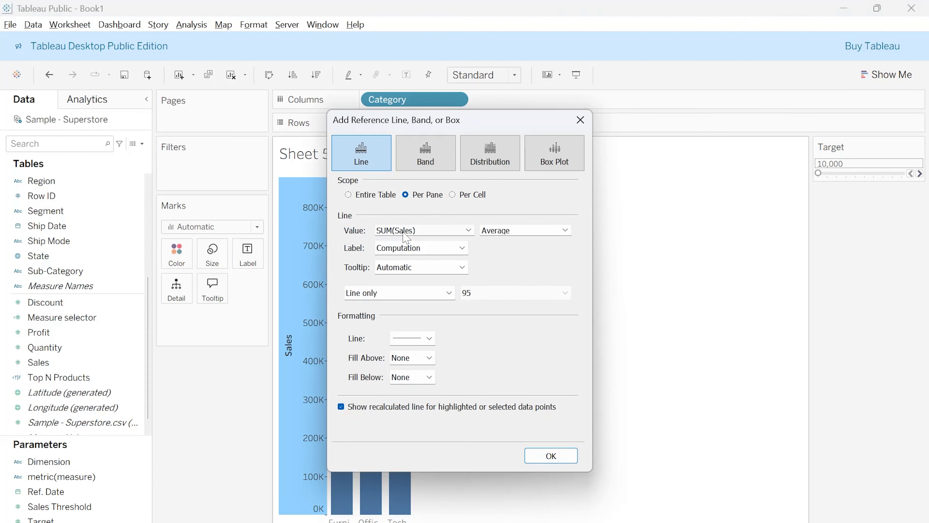
{"action": "left_click", "coordinate": [404, 231]}
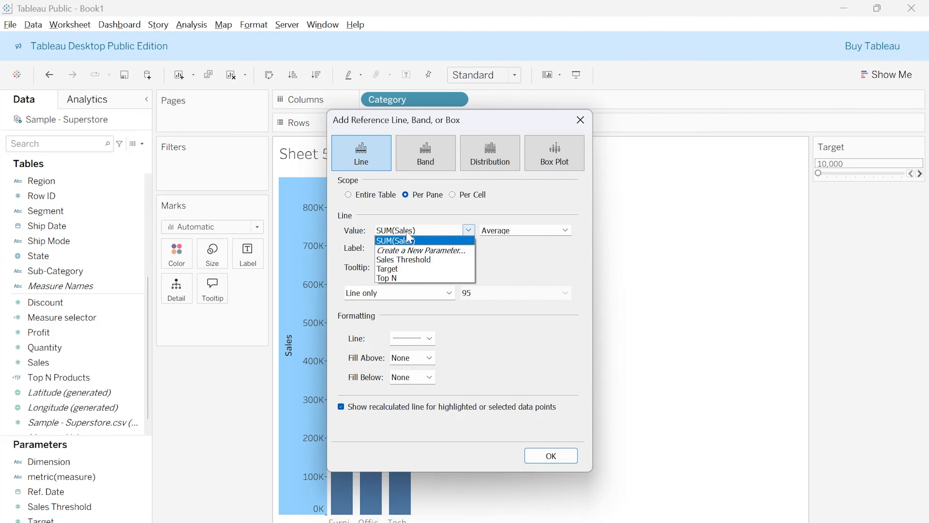
{"action": "left_click", "coordinate": [407, 269]}
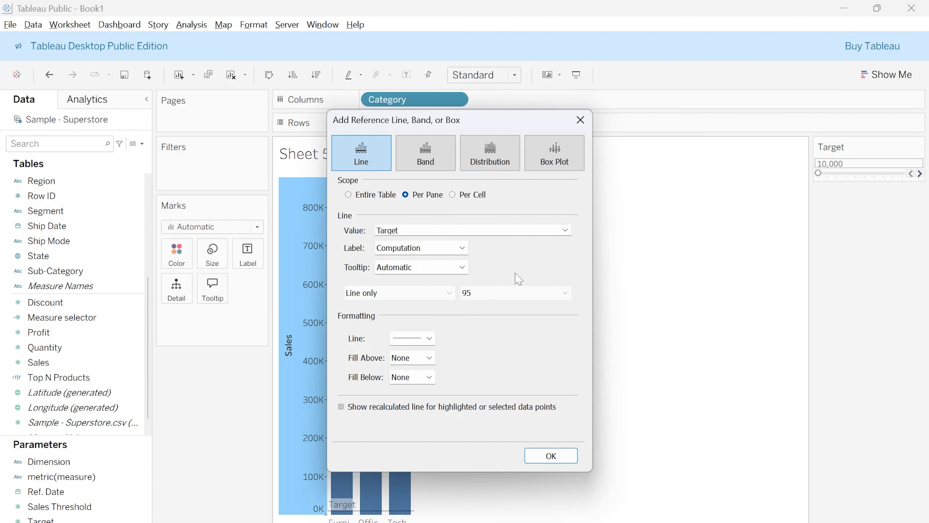
Format the Target reference line as the thickest red line, apply it, and set the Target parameter to 90,000
{"action": "left_click", "coordinate": [429, 338]}
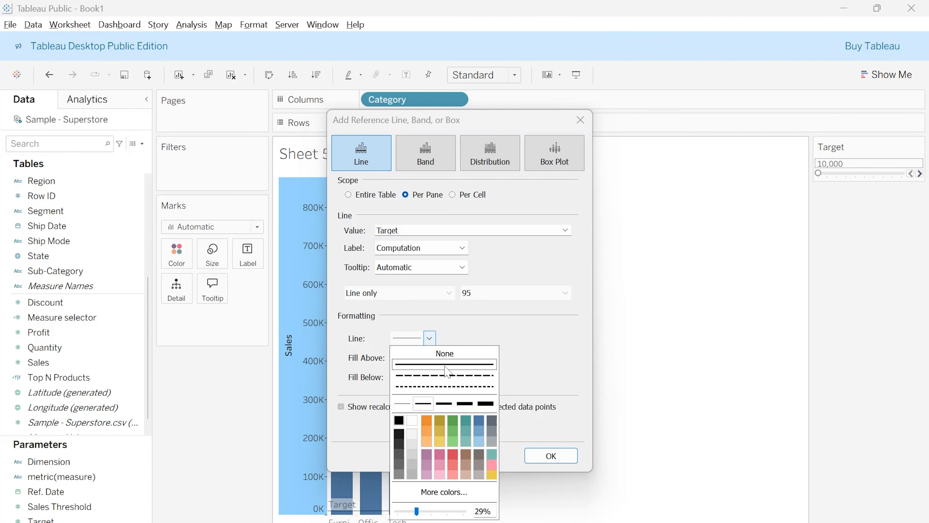
{"action": "left_click", "coordinate": [487, 406]}
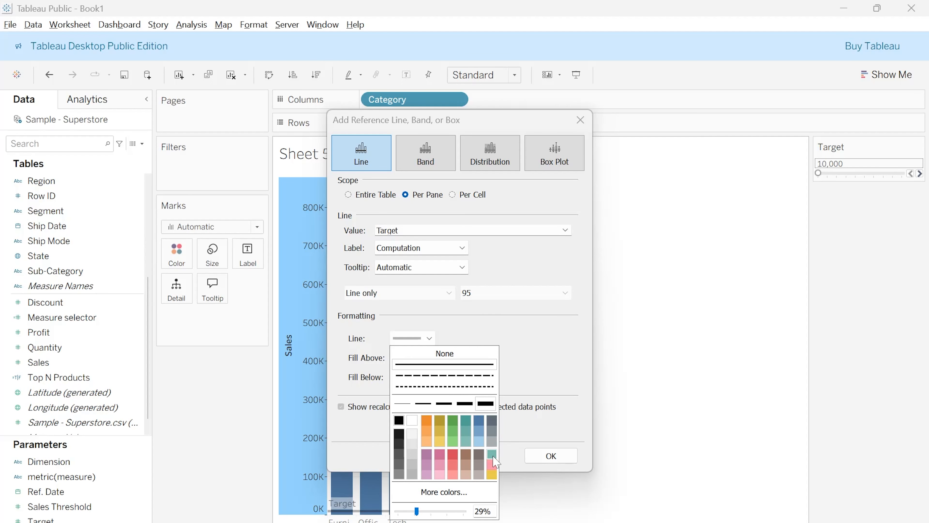
{"action": "left_click", "coordinate": [454, 456]}
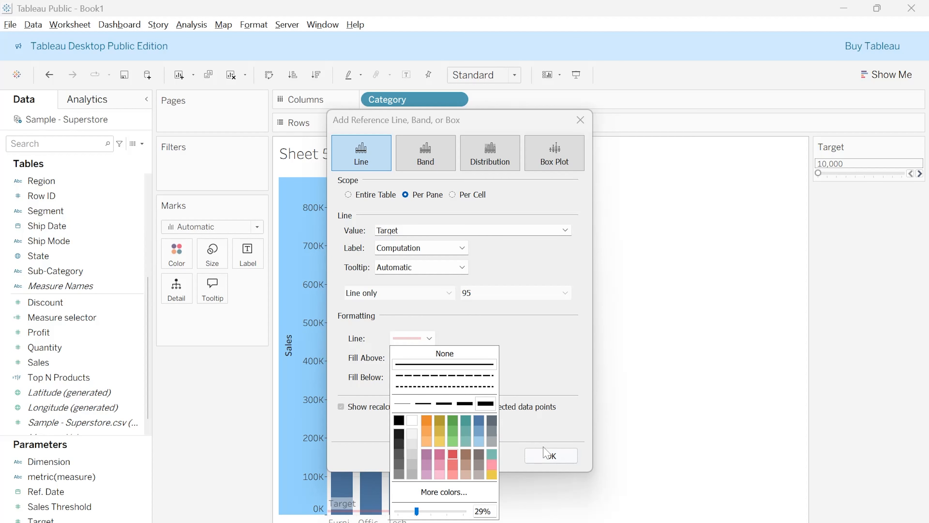
{"action": "left_click", "coordinate": [549, 455]}
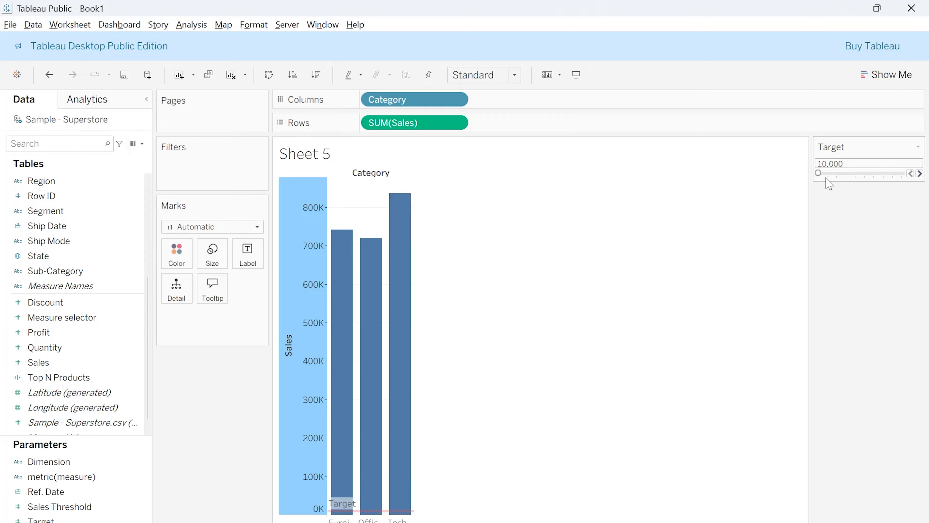
{"action": "left_click_drag", "start_coordinate": [819, 172], "coordinate": [893, 172]}
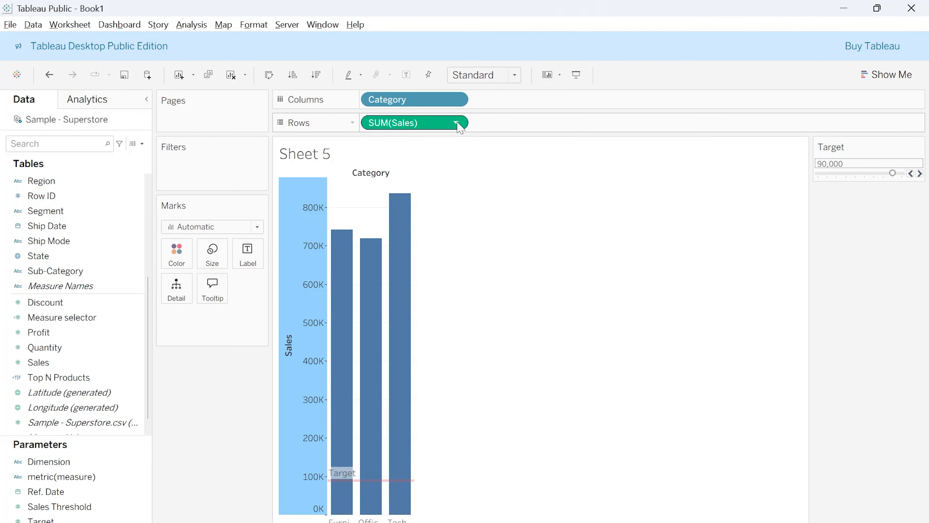
Show the sales values as mark labels on the category bars
{"action": "left_click", "coordinate": [406, 75]}
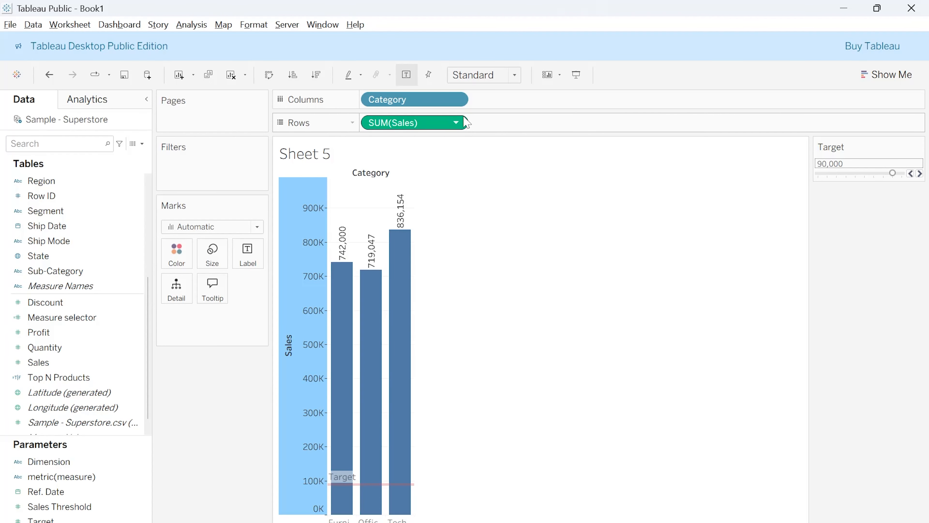
{"action": "left_click", "coordinate": [456, 122]}
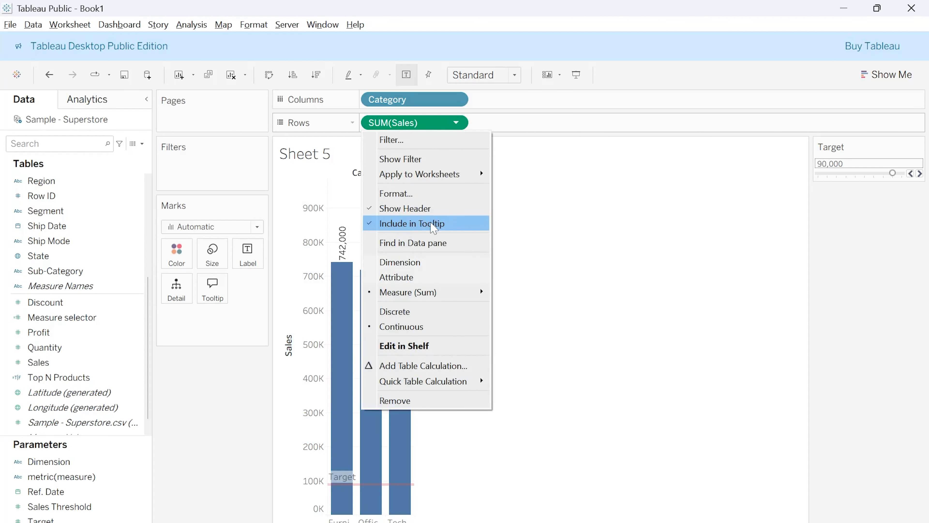
{"action": "mouse_move", "coordinate": [445, 292]}
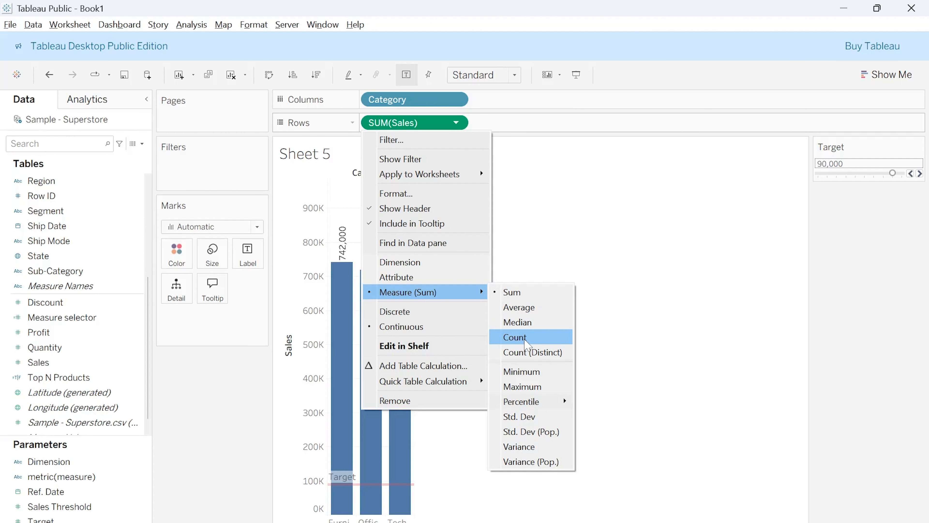
{"action": "left_click", "coordinate": [521, 311]}
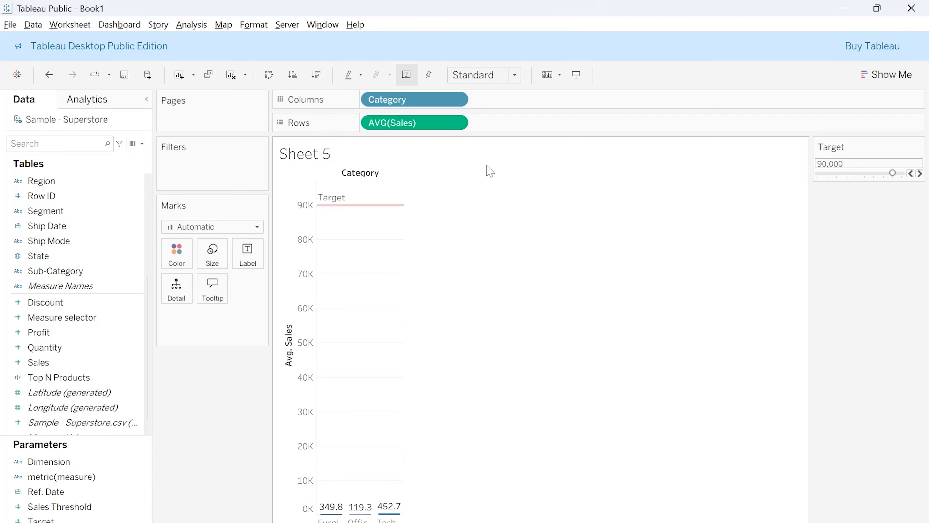
{"action": "left_click", "coordinate": [459, 122]}
{"action": "mouse_move", "coordinate": [433, 178]}
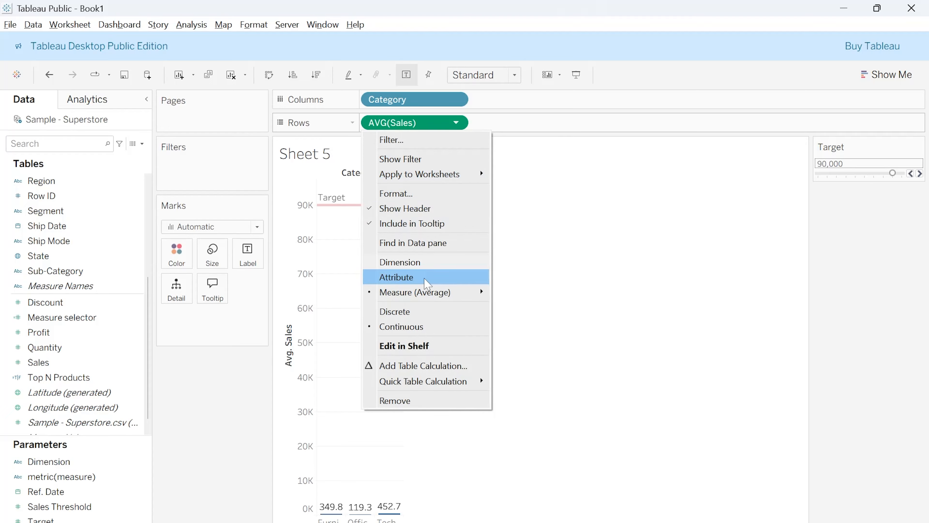
{"action": "mouse_move", "coordinate": [462, 295]}
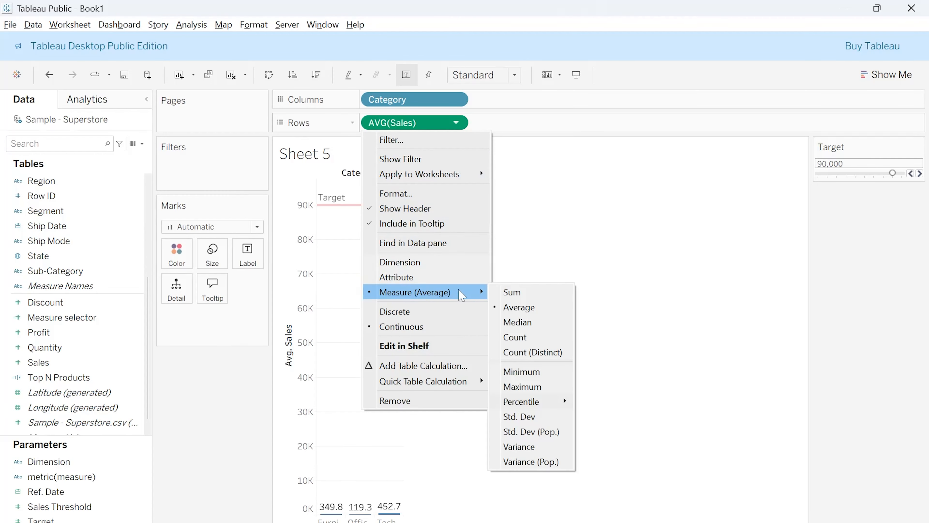
{"action": "left_click", "coordinate": [512, 293]}
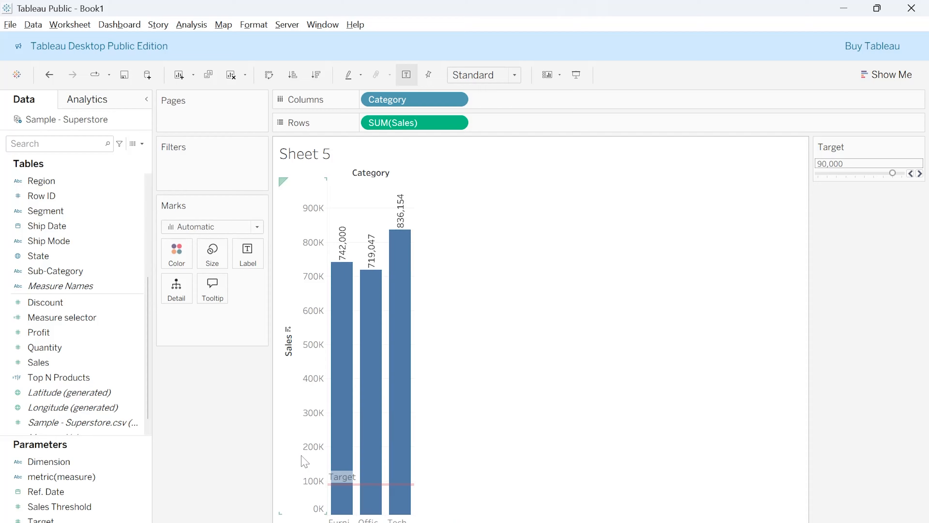
Edit the Target parameter so its range runs from a minimum of 100000 to a maximum of 1000000, and save it
{"action": "left_click", "coordinate": [90, 408]}
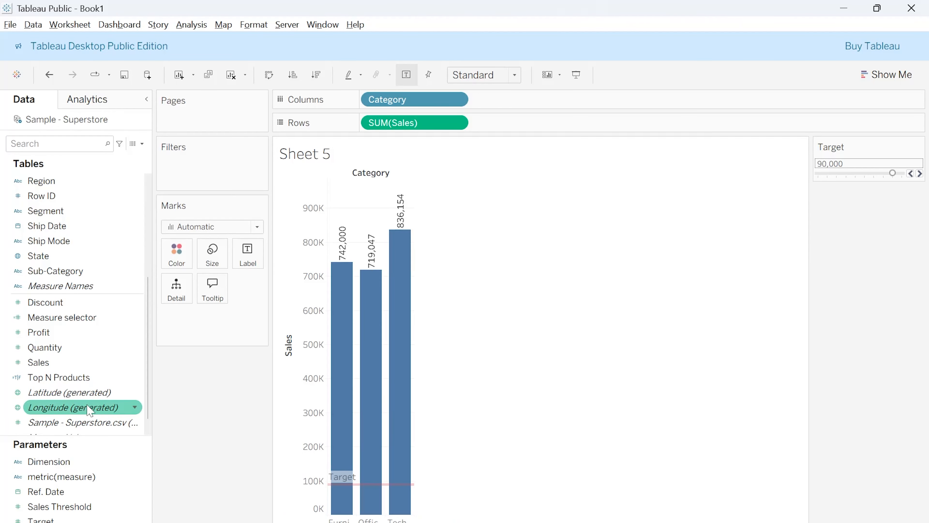
{"action": "left_click", "coordinate": [55, 492]}
{"action": "left_click", "coordinate": [70, 519]}
{"action": "right_click", "coordinate": [69, 520]}
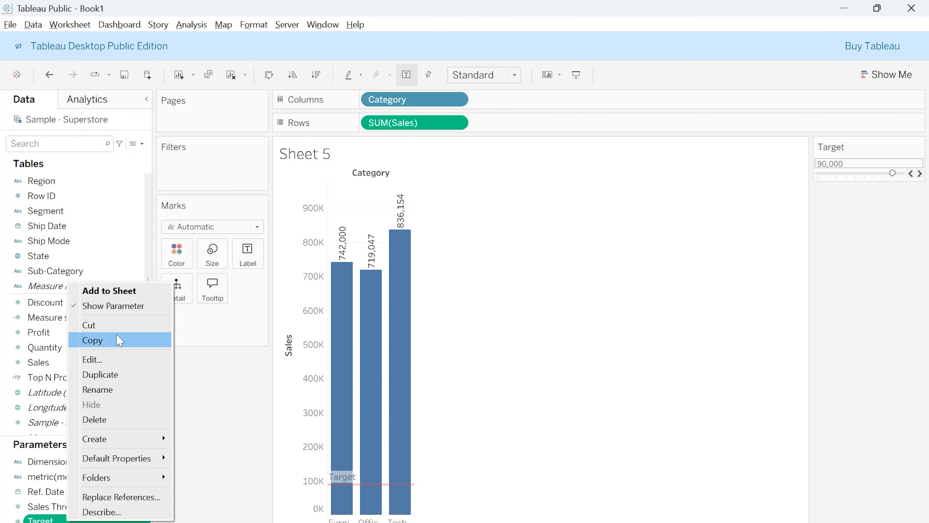
{"action": "left_click", "coordinate": [105, 364]}
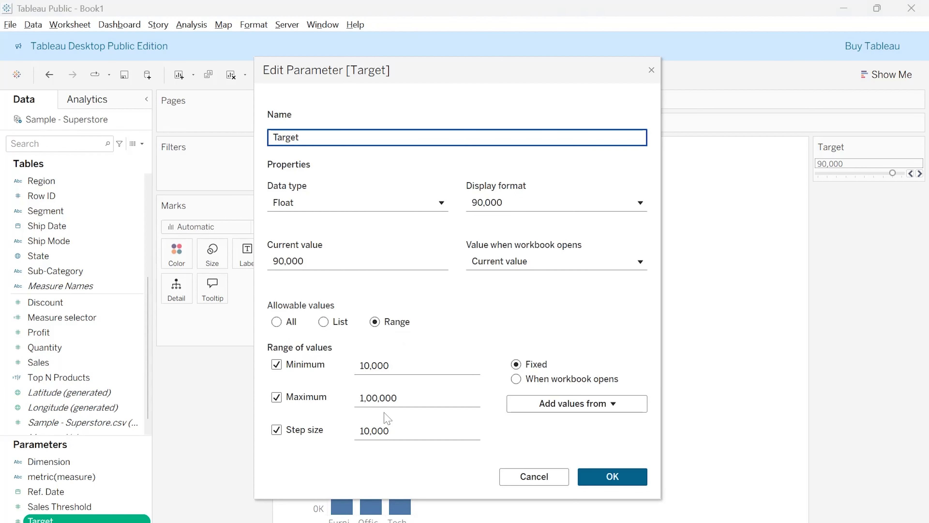
{"action": "left_click", "coordinate": [390, 366]}
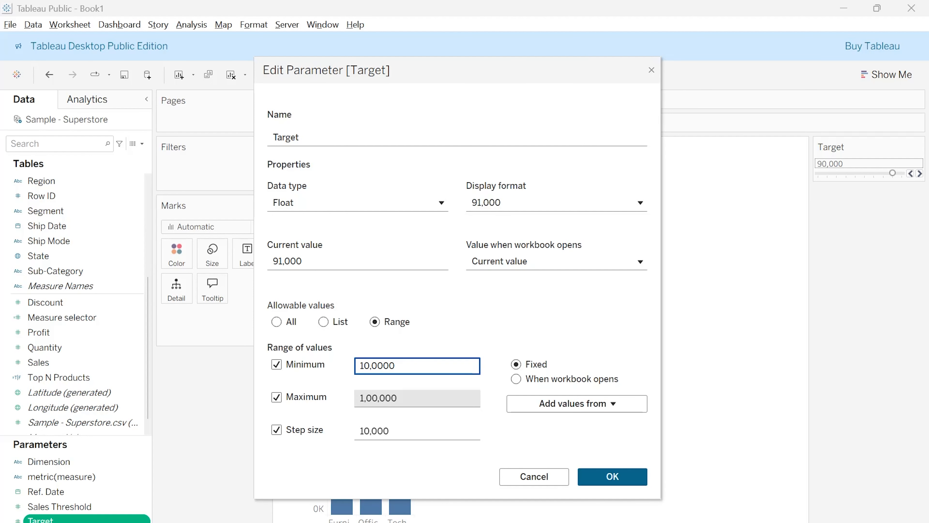
{"action": "left_click", "coordinate": [397, 397]}
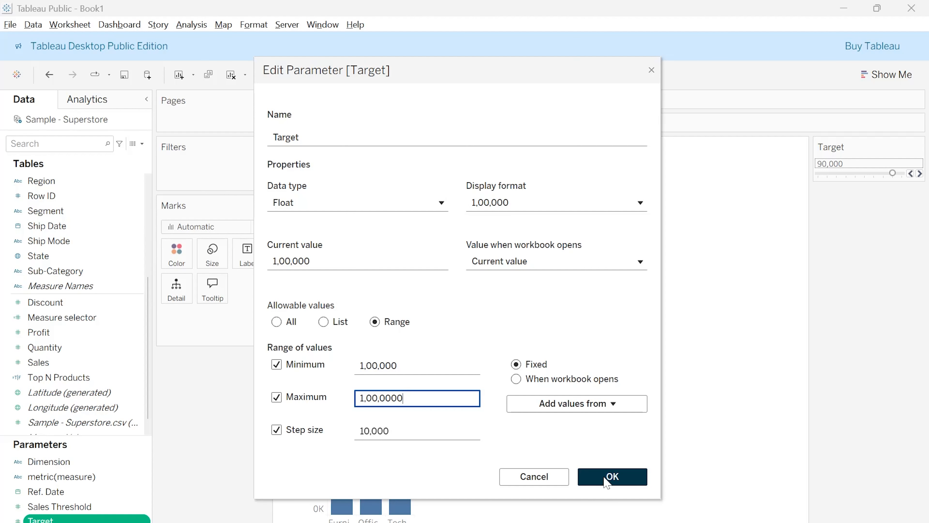
{"action": "left_click", "coordinate": [612, 477]}
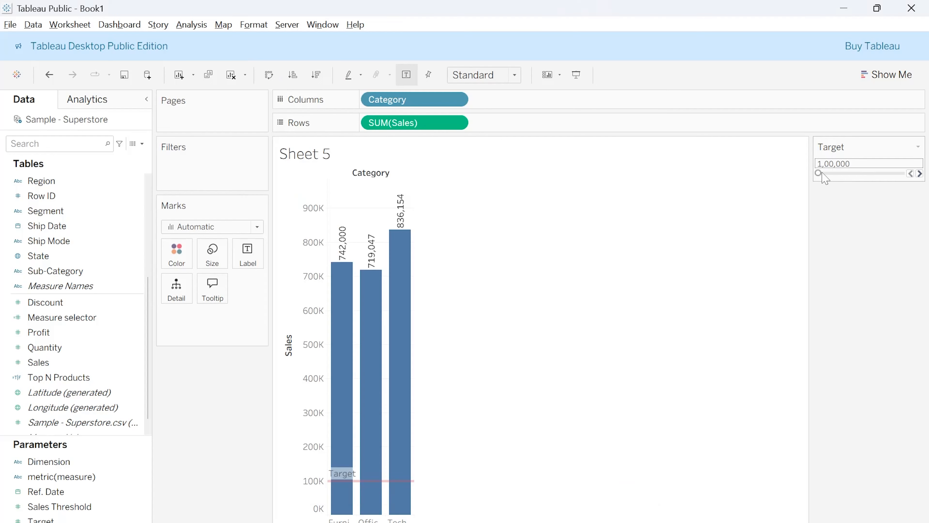
Raise the Target value through 3,80,000 and 6,50,000 to 7,60,000 and compare the category bars with the reference line
{"action": "left_click_drag", "start_coordinate": [819, 173], "coordinate": [847, 180]}
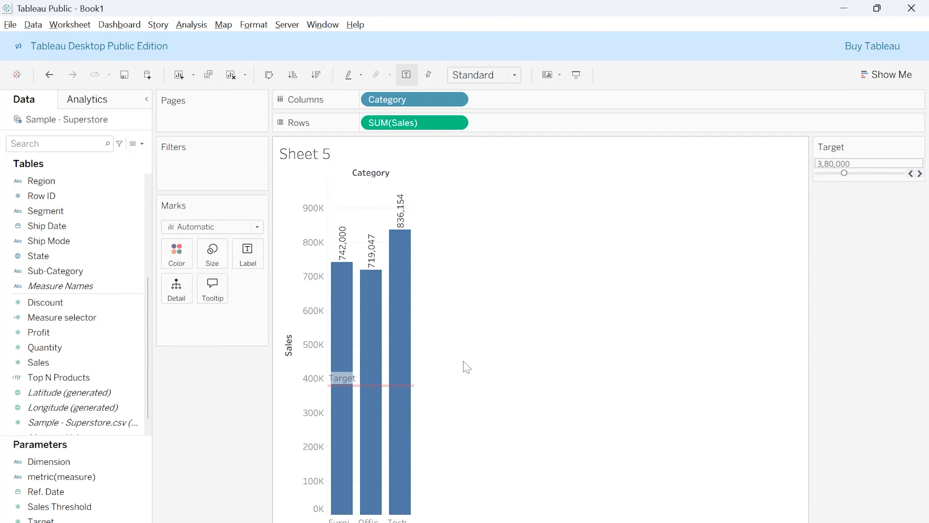
{"action": "mouse_move", "coordinate": [415, 361]}
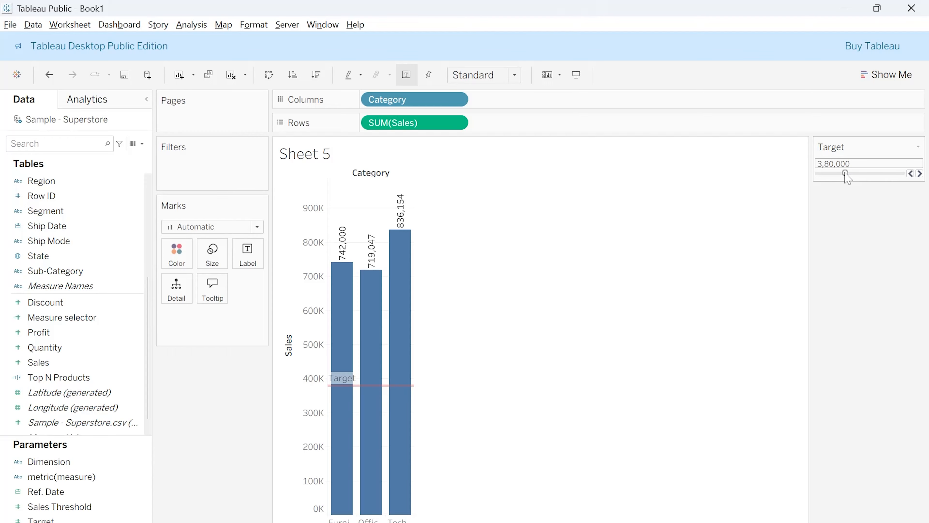
{"action": "left_click_drag", "start_coordinate": [845, 174], "coordinate": [871, 174]}
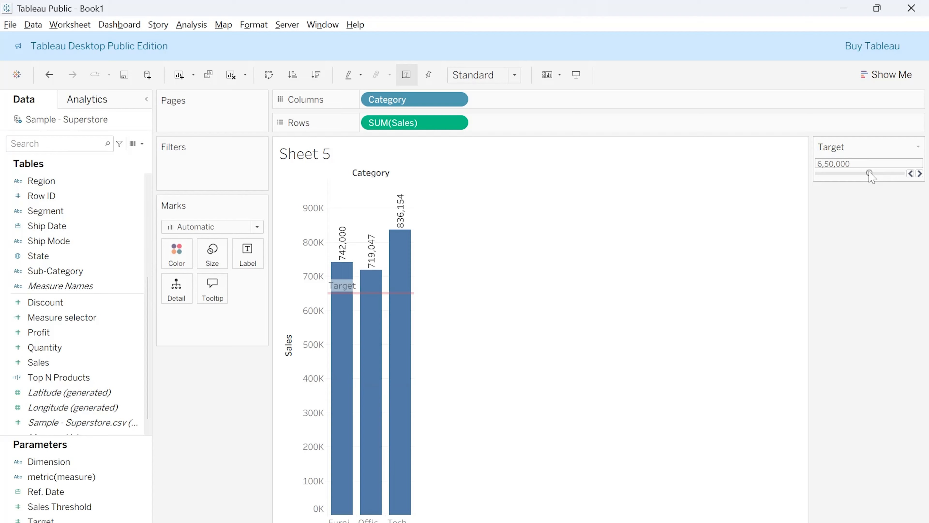
{"action": "left_click_drag", "start_coordinate": [871, 173], "coordinate": [880, 173]}
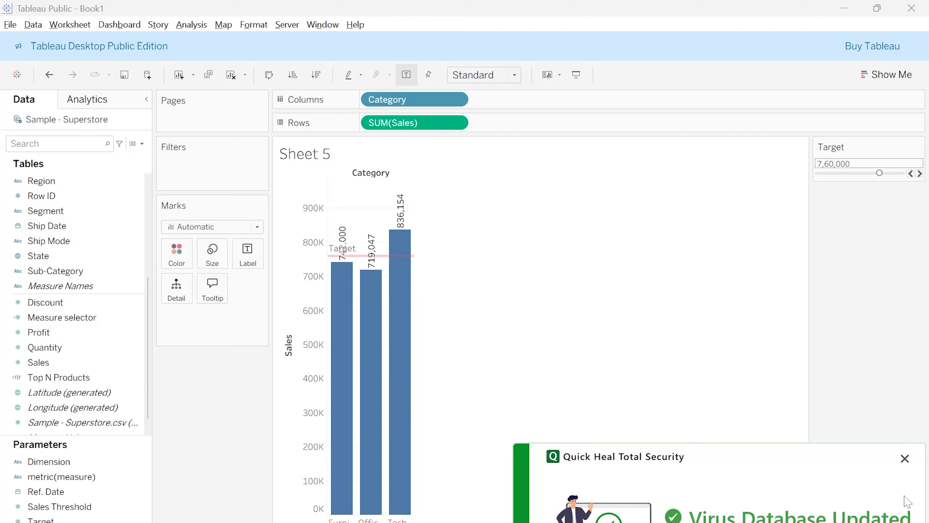
{"action": "left_click", "coordinate": [904, 458]}
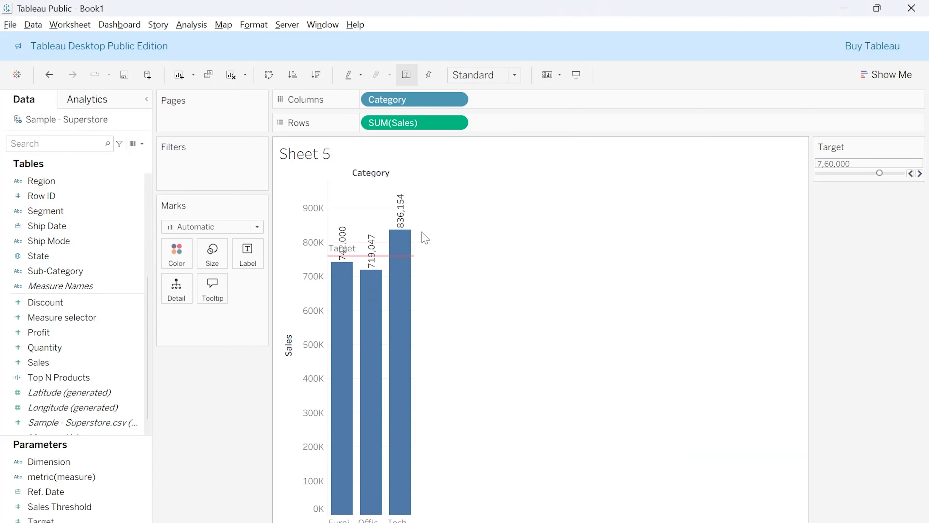
{"action": "mouse_move", "coordinate": [401, 238]}
{"action": "mouse_move", "coordinate": [380, 300]}
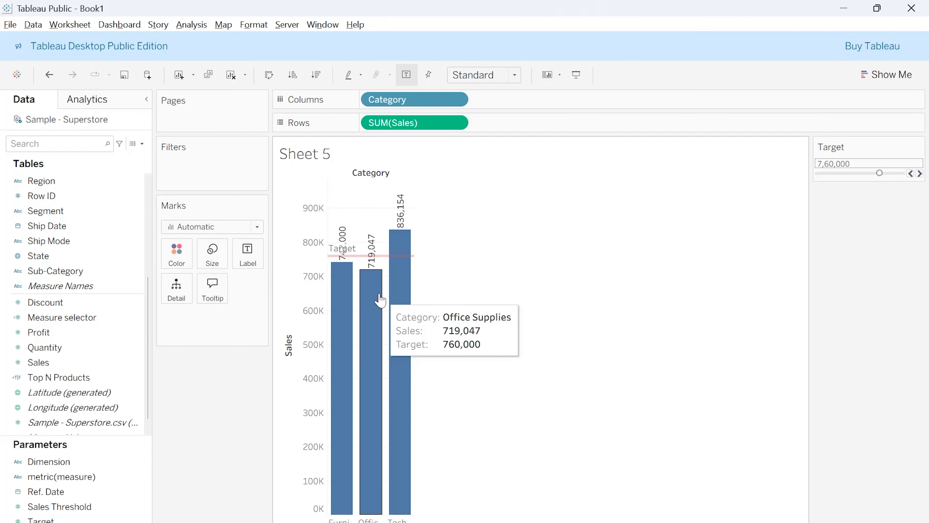
{"action": "mouse_move", "coordinate": [338, 285]}
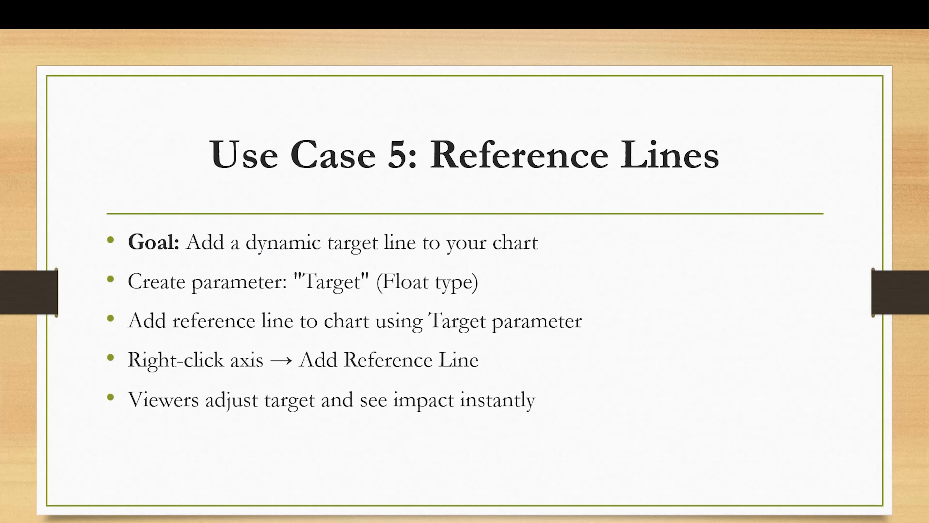
{"action": "key", "text": "Right"}
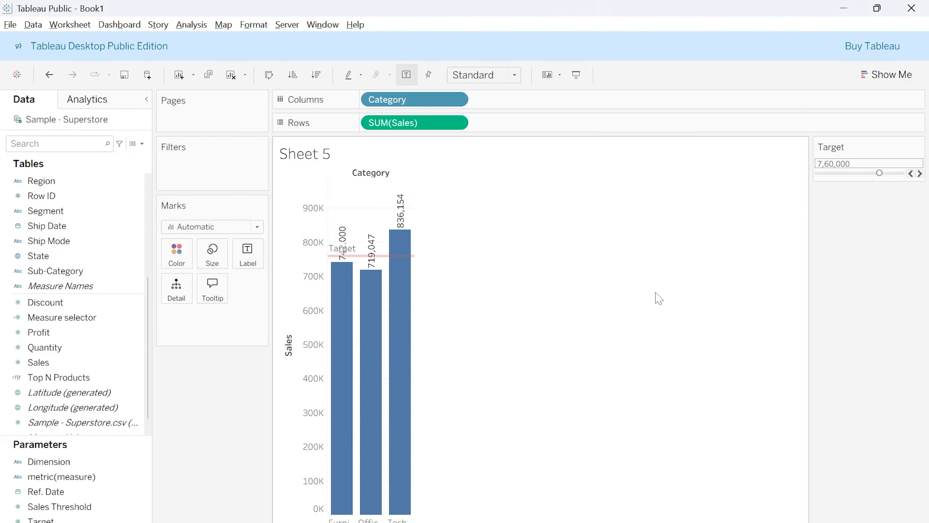
Add a new worksheet and begin a new parameter named Forecast with the Integer data type
{"action": "key", "text": "ctrl+m"}
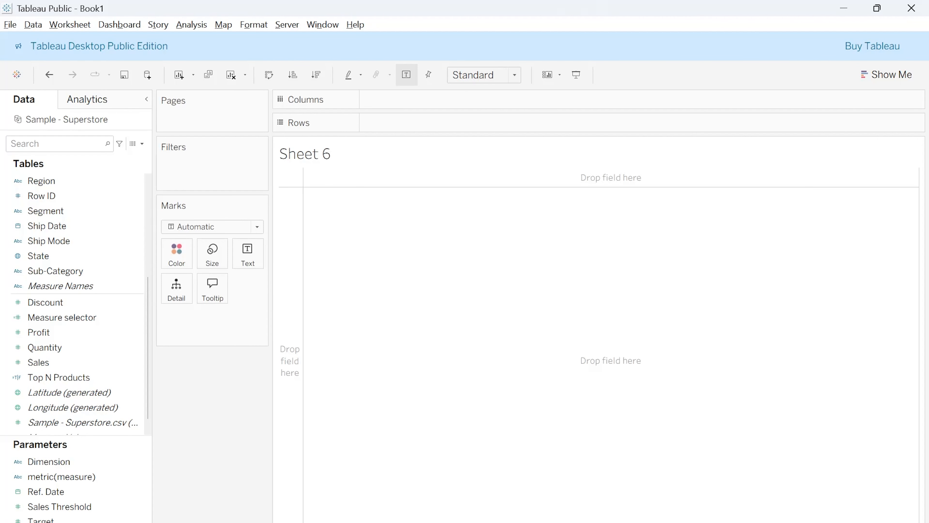
{"action": "right_click", "coordinate": [113, 468]}
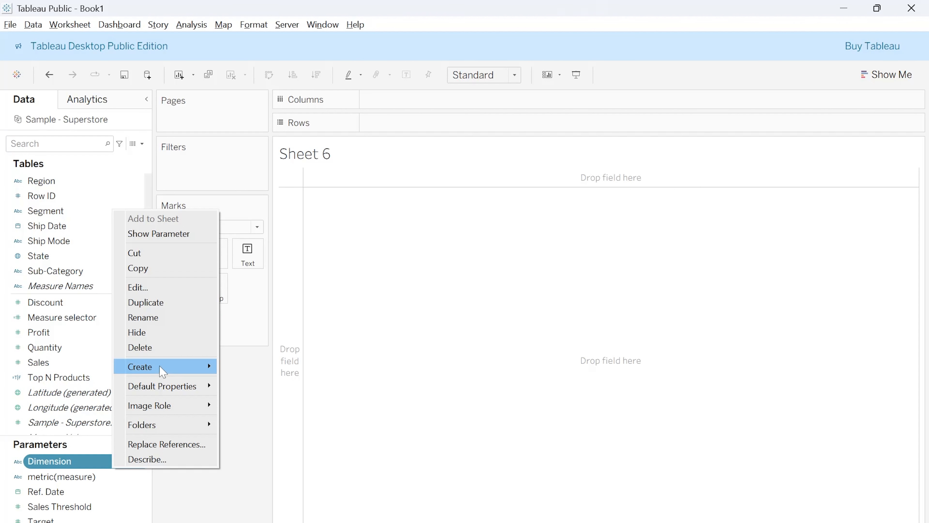
{"action": "mouse_move", "coordinate": [163, 369]}
{"action": "left_click", "coordinate": [262, 383]}
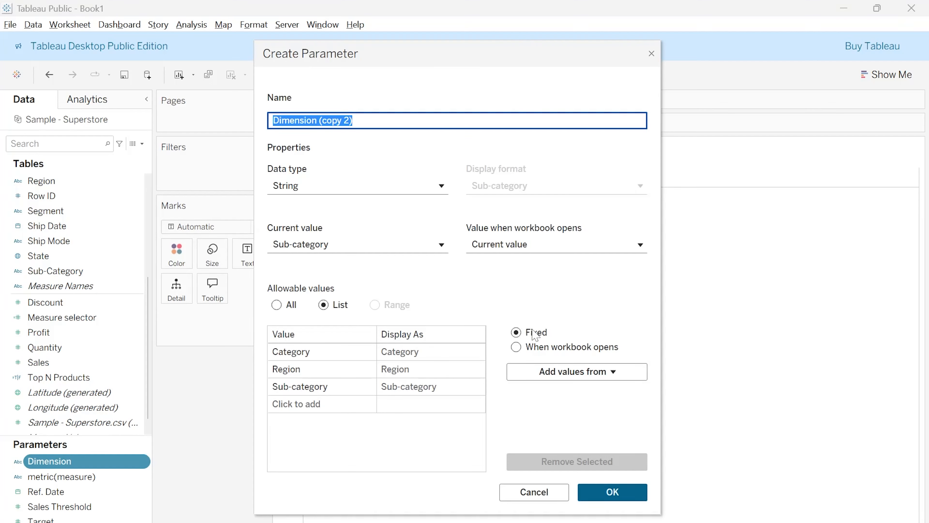
{"action": "type", "text": "Forecast"}
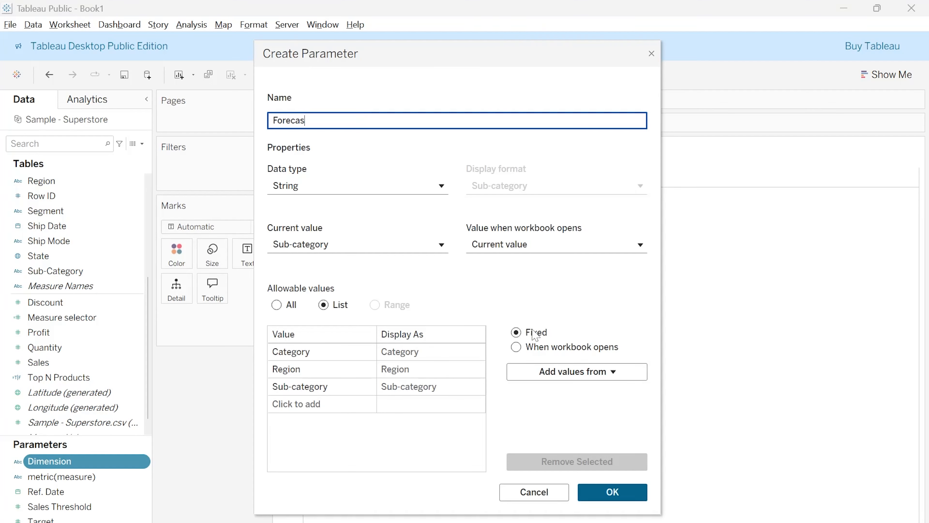
{"action": "left_click", "coordinate": [406, 192]}
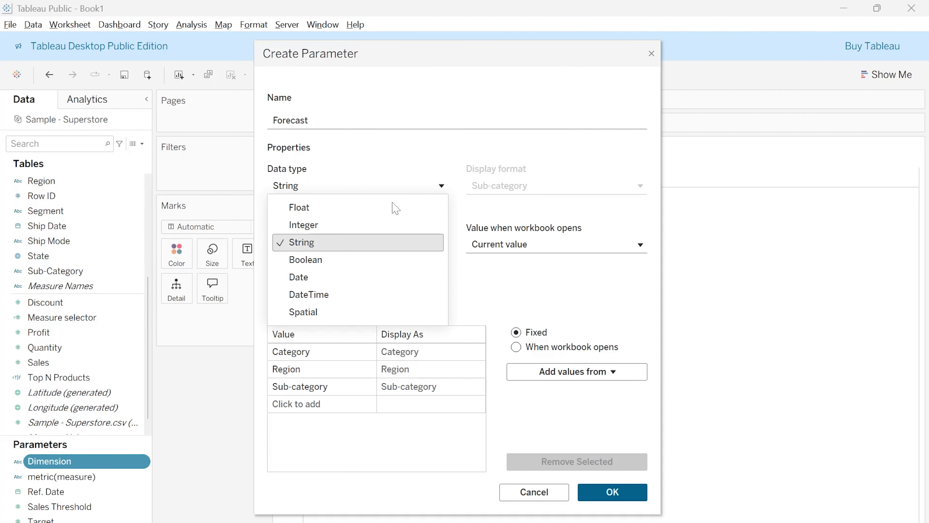
{"action": "left_click", "coordinate": [313, 209]}
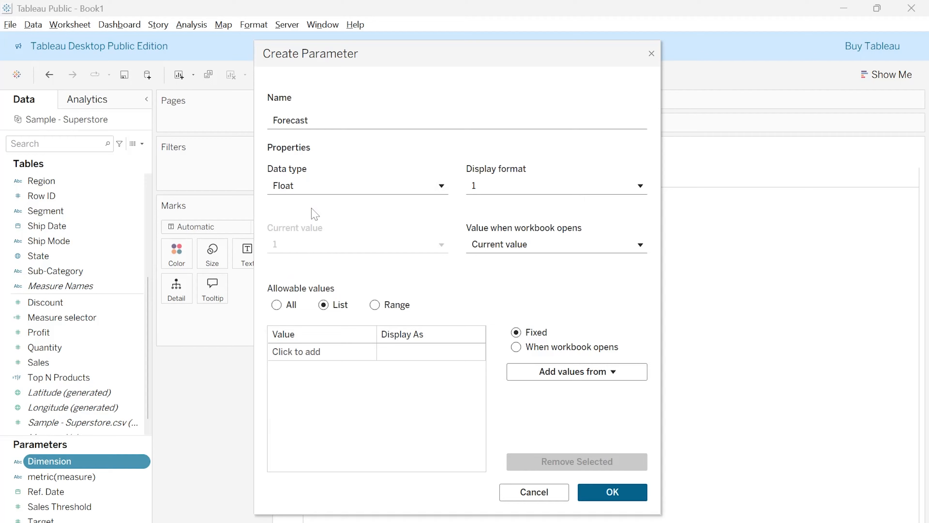
{"action": "left_click", "coordinate": [311, 187]}
{"action": "left_click", "coordinate": [309, 231]}
Limit the Forecast parameter to a range from -100 to 100 with step size 5, save it, and show its control on the sheet
{"action": "left_click", "coordinate": [375, 307]}
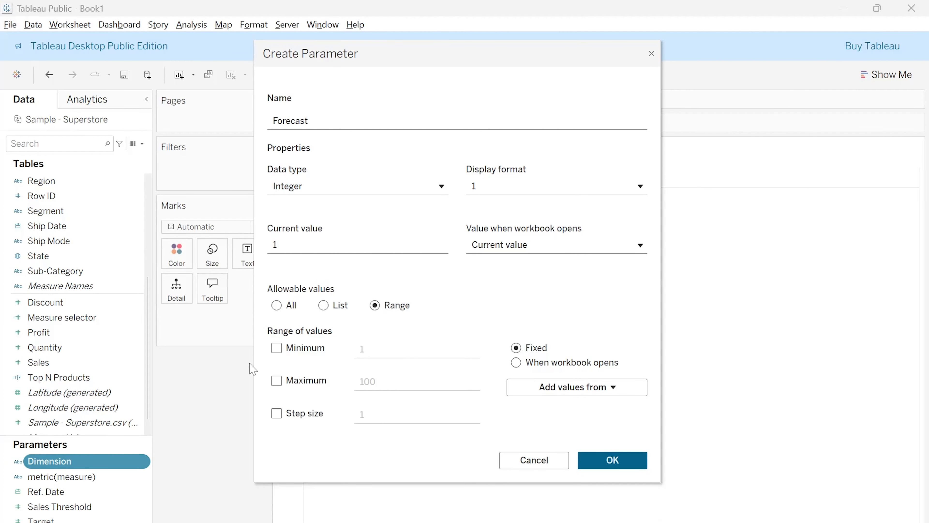
{"action": "left_click", "coordinate": [276, 348]}
{"action": "left_click", "coordinate": [364, 349]}
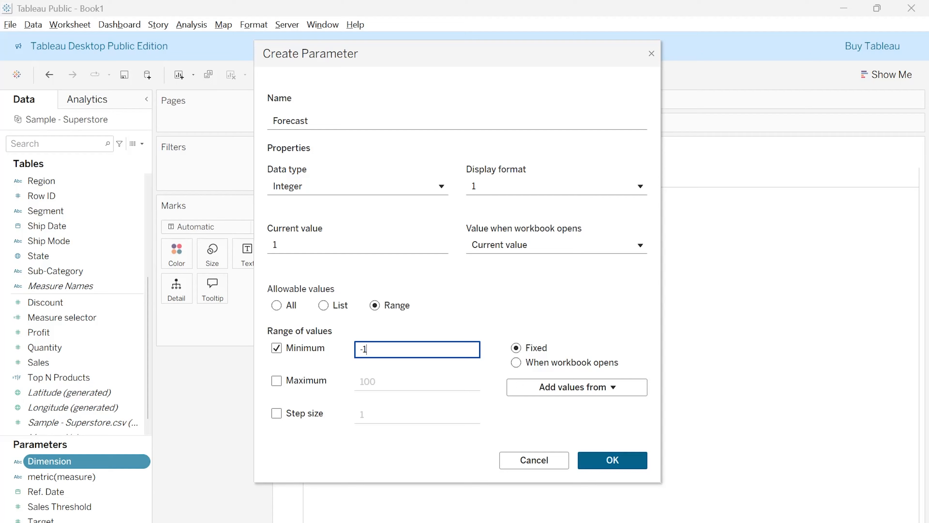
{"action": "left_click", "coordinate": [277, 381]}
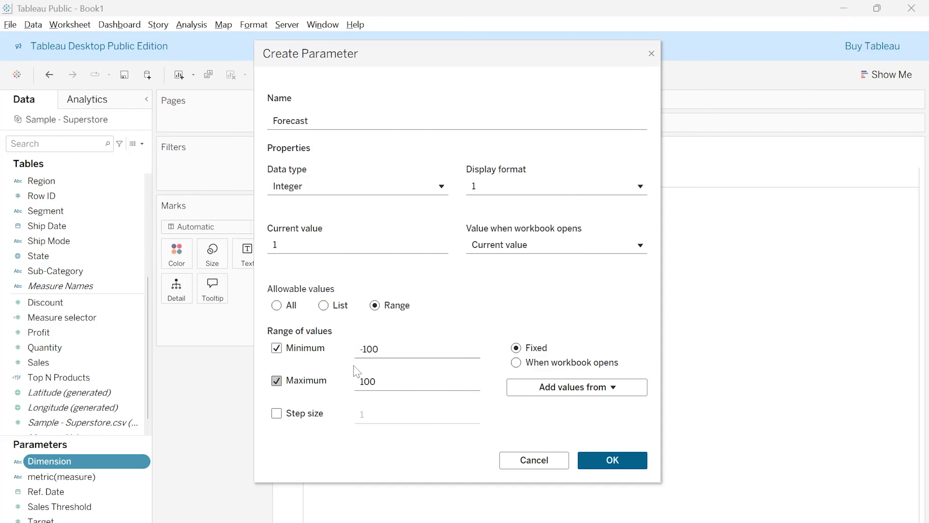
{"action": "left_click", "coordinate": [277, 413]}
{"action": "left_click", "coordinate": [366, 414]}
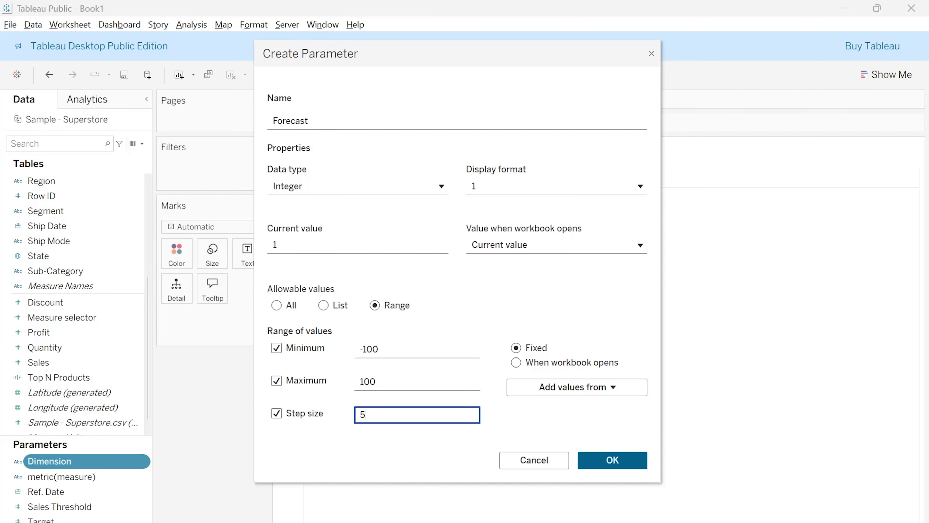
{"action": "type", "text": "5"}
{"action": "left_click", "coordinate": [622, 459]}
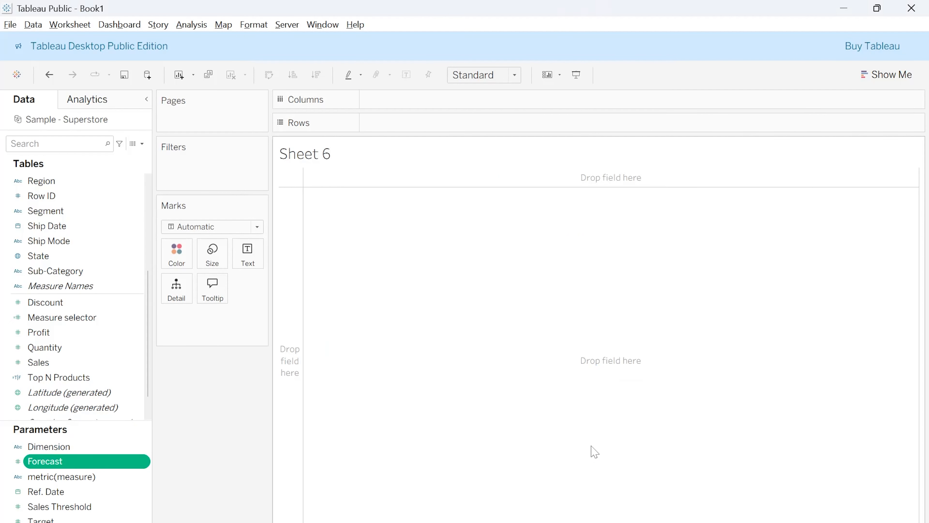
{"action": "right_click", "coordinate": [74, 463]}
{"action": "left_click", "coordinate": [120, 245]}
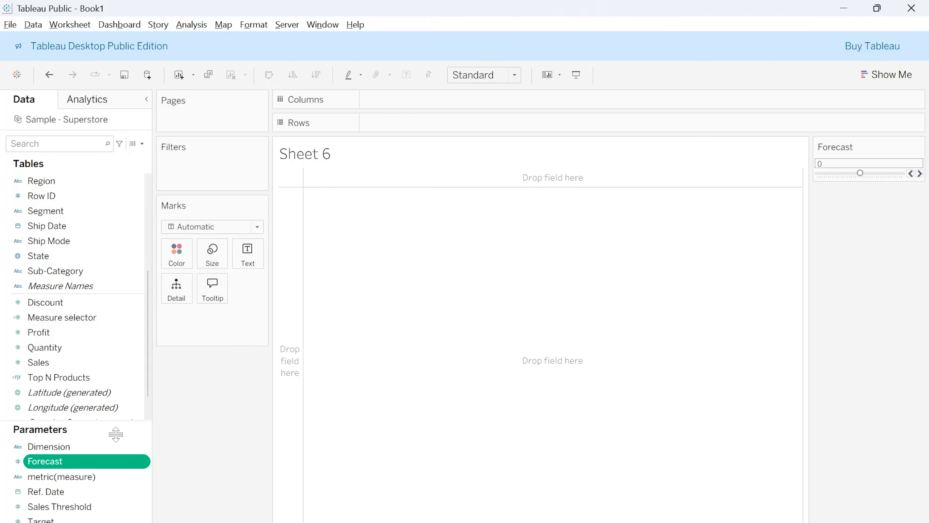
Start a new calculated field based on the Quantity field
{"action": "right_click", "coordinate": [93, 350]}
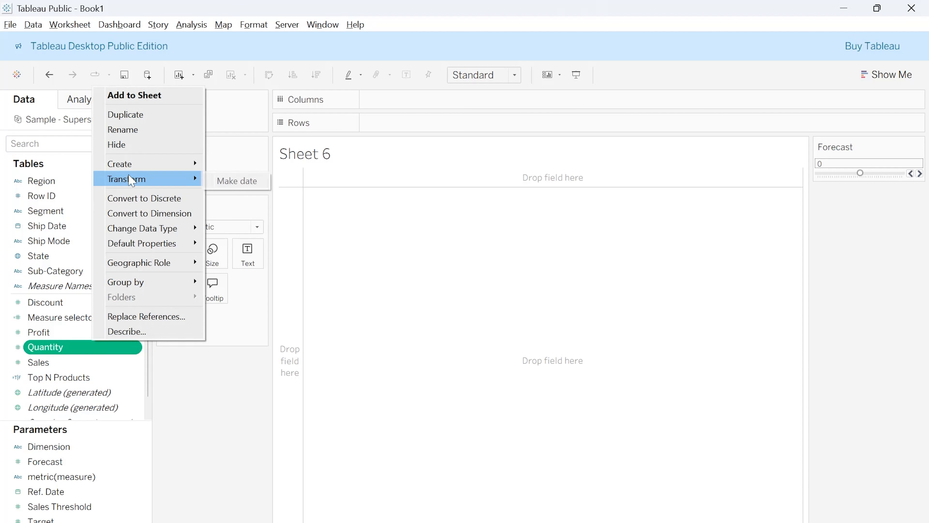
{"action": "mouse_move", "coordinate": [156, 164]}
{"action": "left_click", "coordinate": [251, 163]}
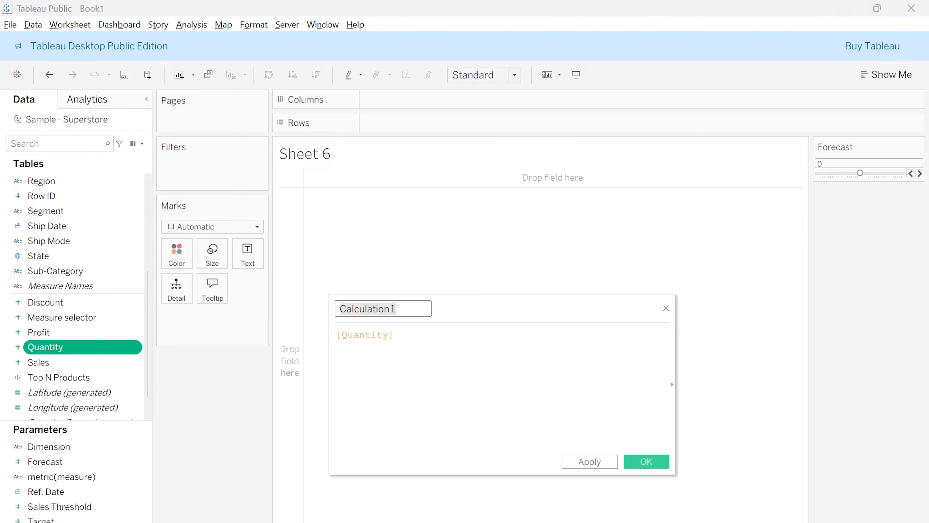